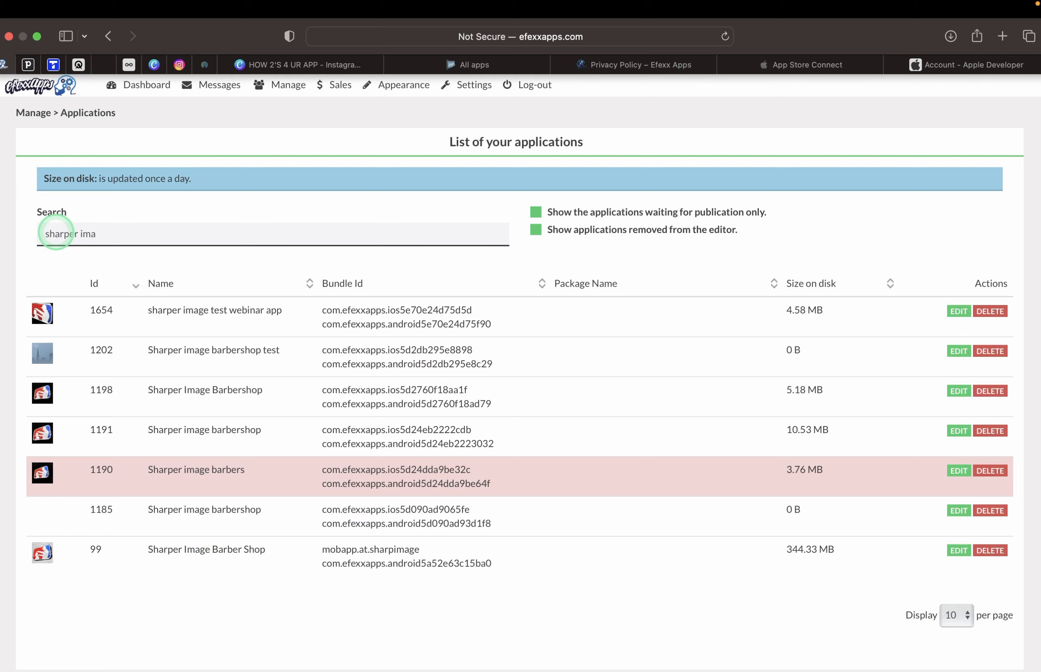
Open the settings of app 99, Sharper Image Barber Shop, in Efexx Apps, then go to App Store Connect.
{"action": "left_click", "coordinate": [955, 552]}
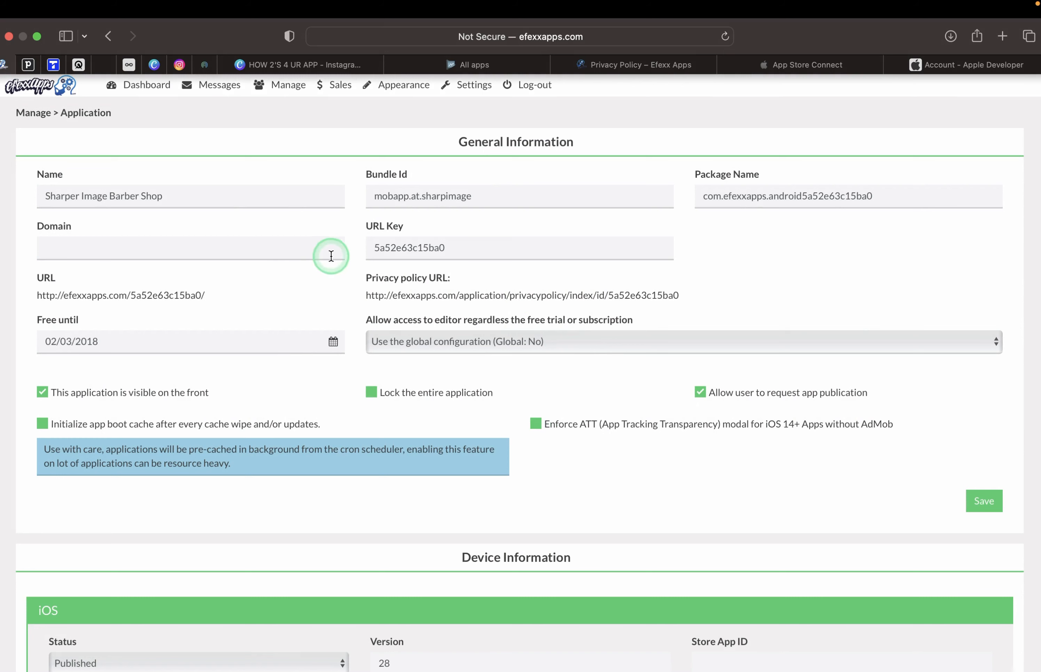
{"action": "left_click", "coordinate": [218, 194]}
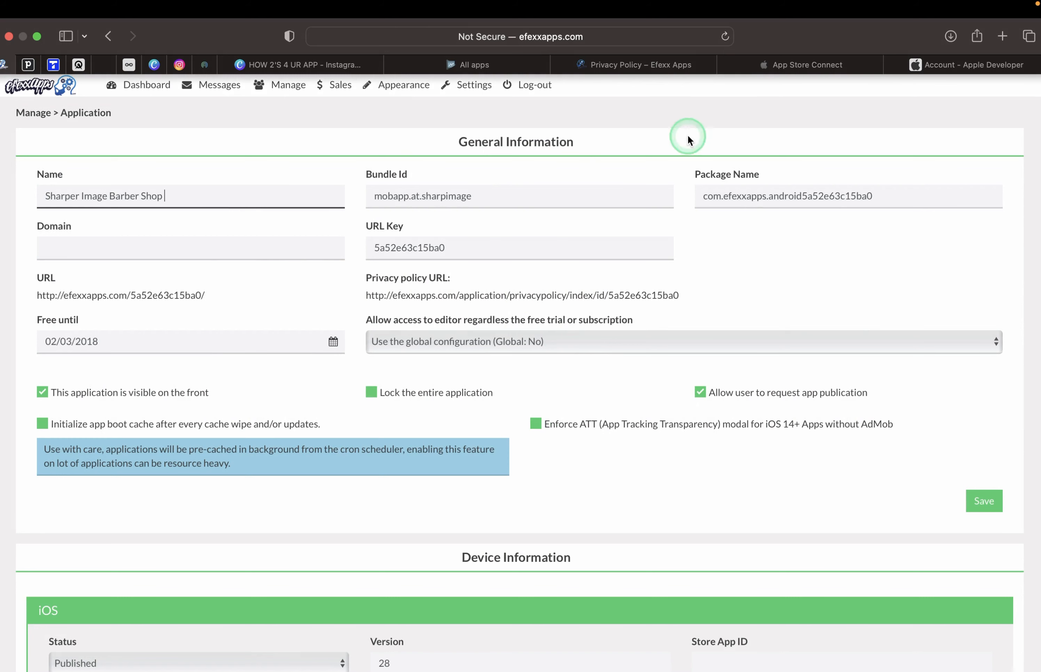
{"action": "left_click", "coordinate": [774, 70]}
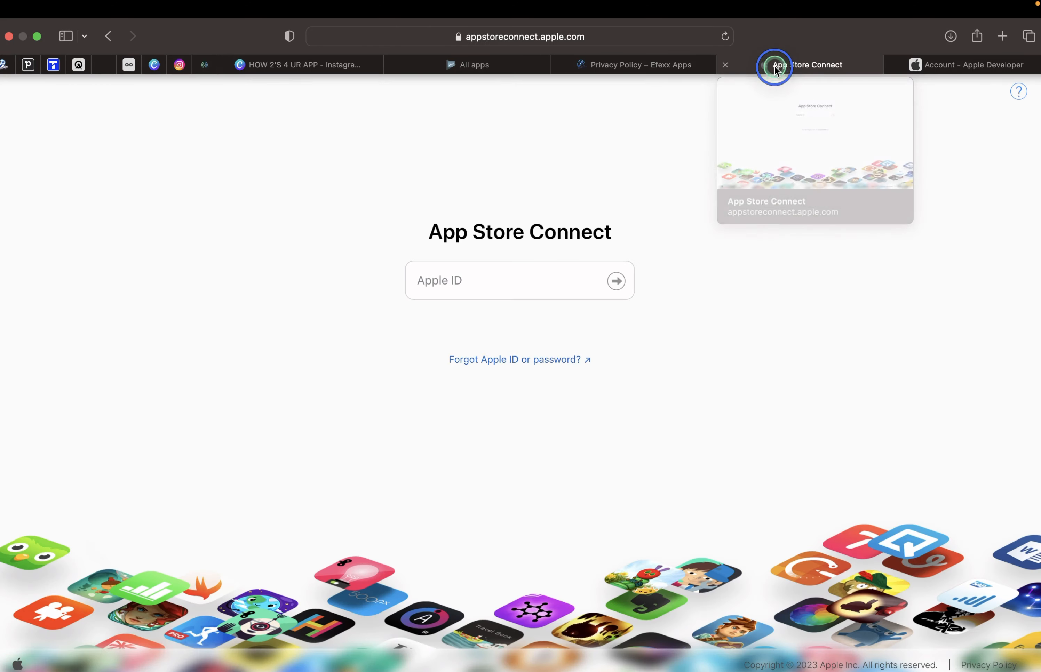
Sign in to App Store Connect with the saved autofill Apple ID credentials and view the apps list.
{"action": "left_click", "coordinate": [462, 282]}
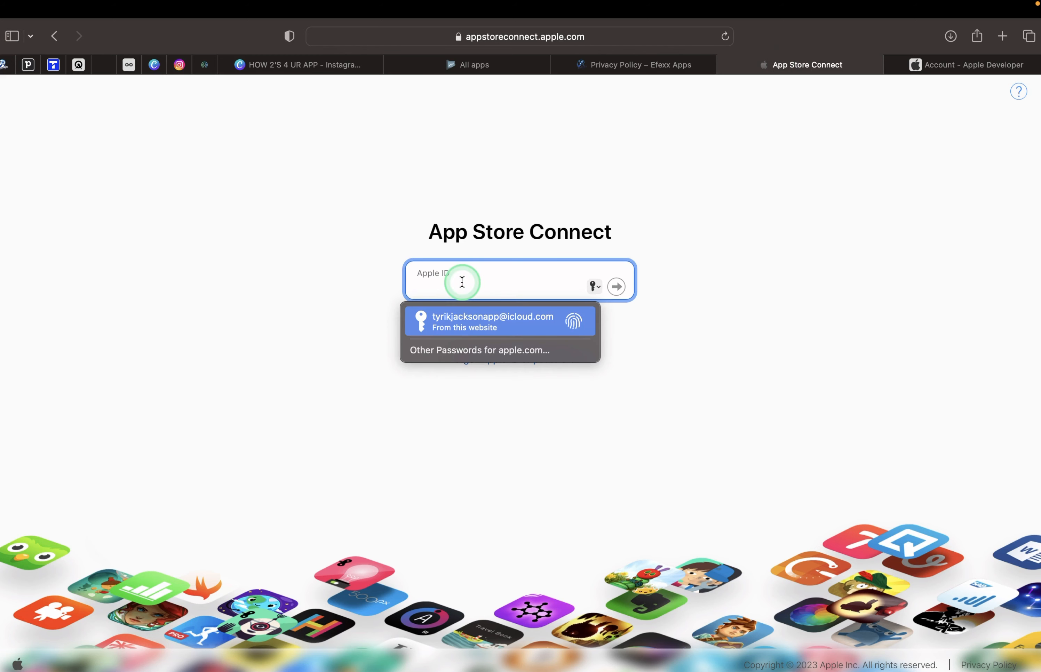
{"action": "key", "text": "Return"}
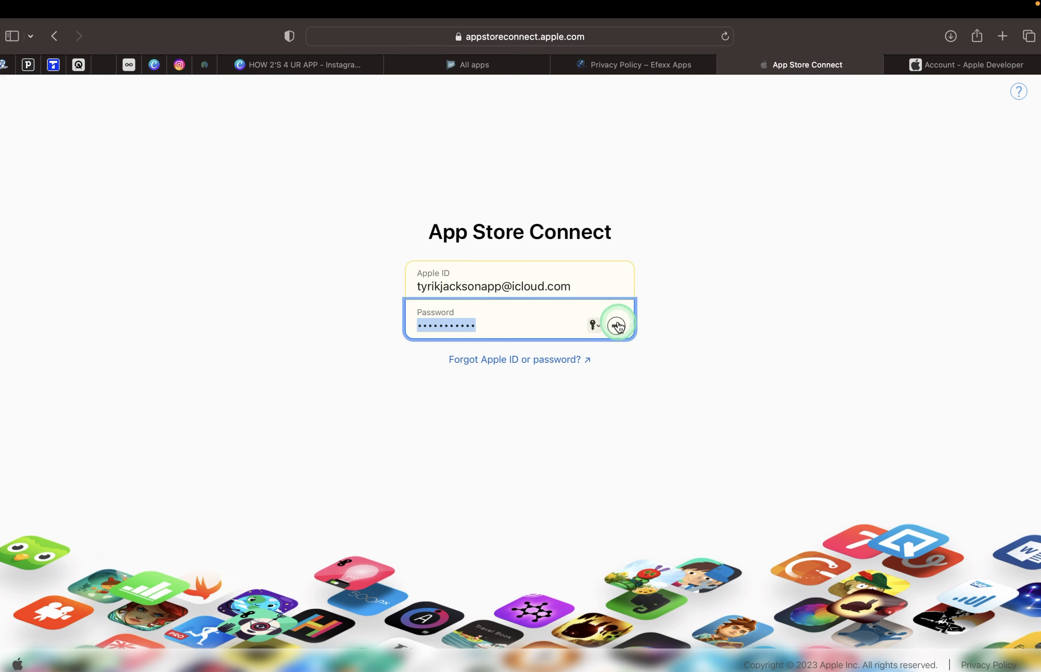
{"action": "left_click", "coordinate": [616, 326]}
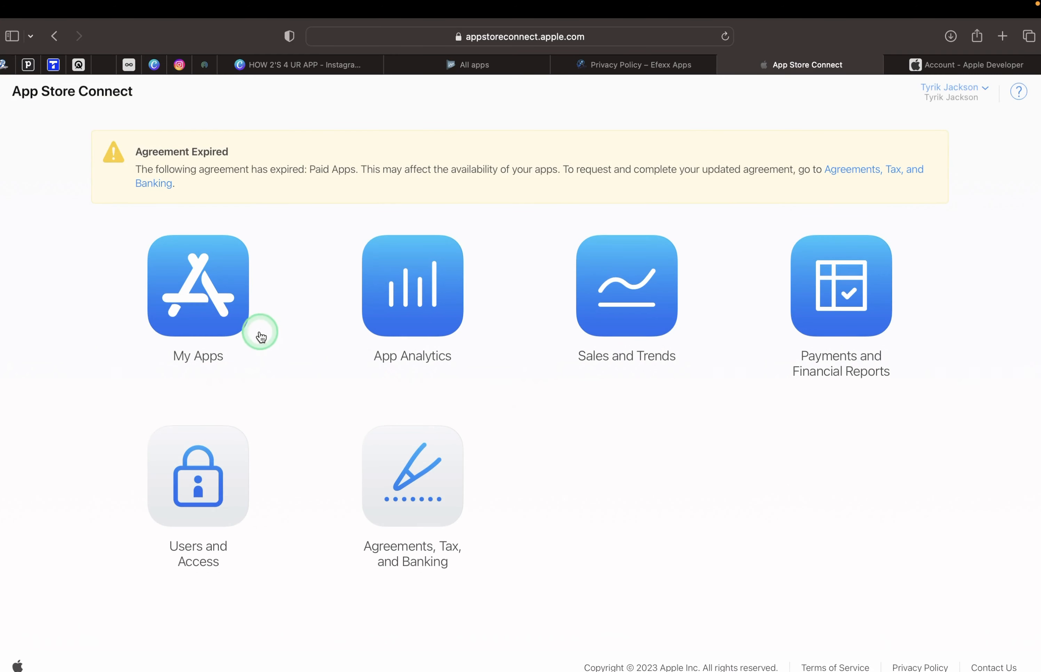
{"action": "left_click", "coordinate": [203, 277]}
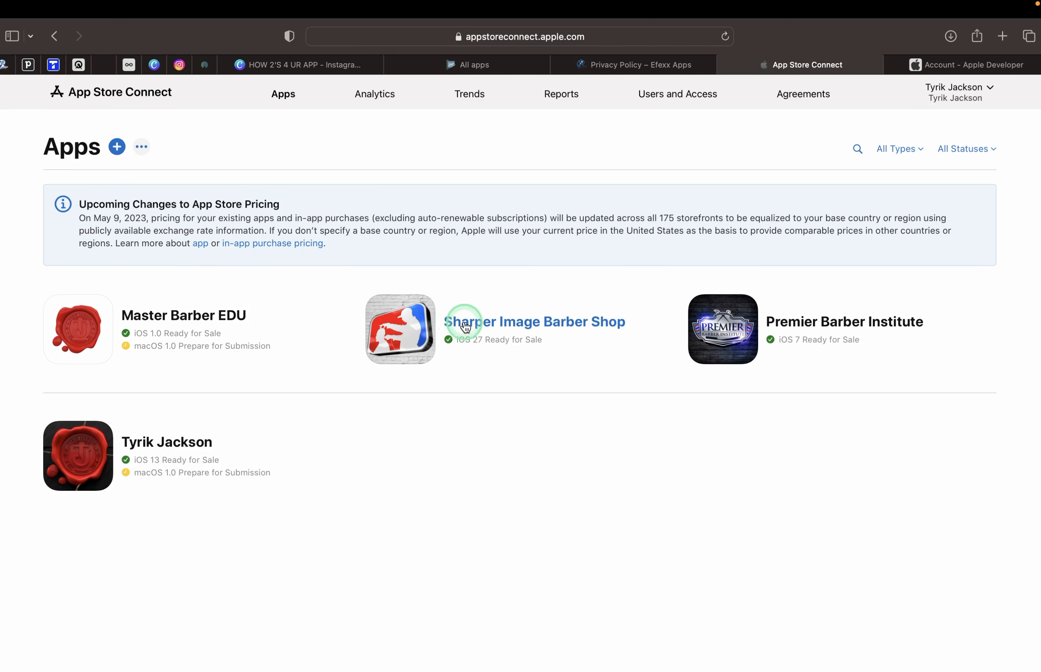
Open Sharper Image Barber Shop in App Store Connect and note live iOS version 27, Ready for Sale.
{"action": "left_click", "coordinate": [483, 327]}
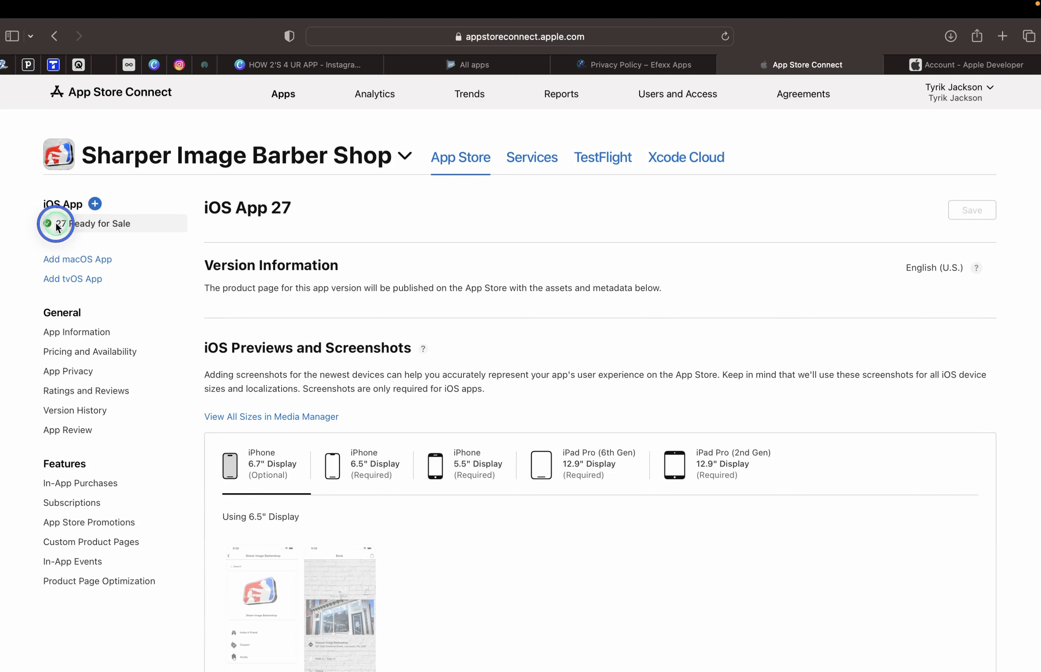
{"action": "left_click_drag", "start_coordinate": [56, 226], "coordinate": [65, 223]}
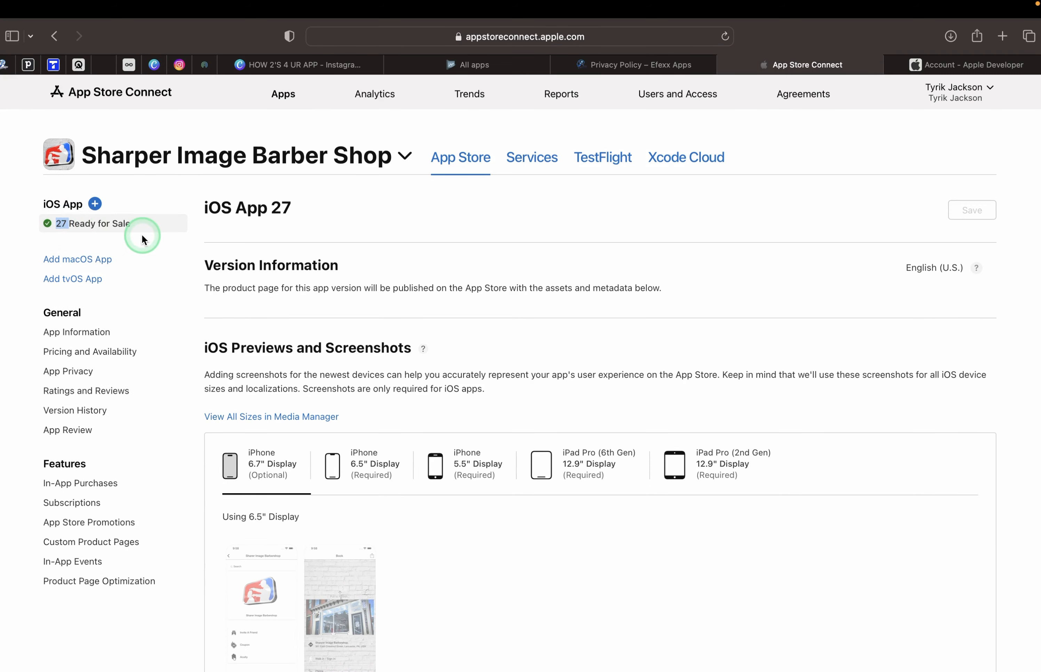
{"action": "scroll", "coordinate": [56, 179], "scroll_direction": "up", "scroll_amount": 5}
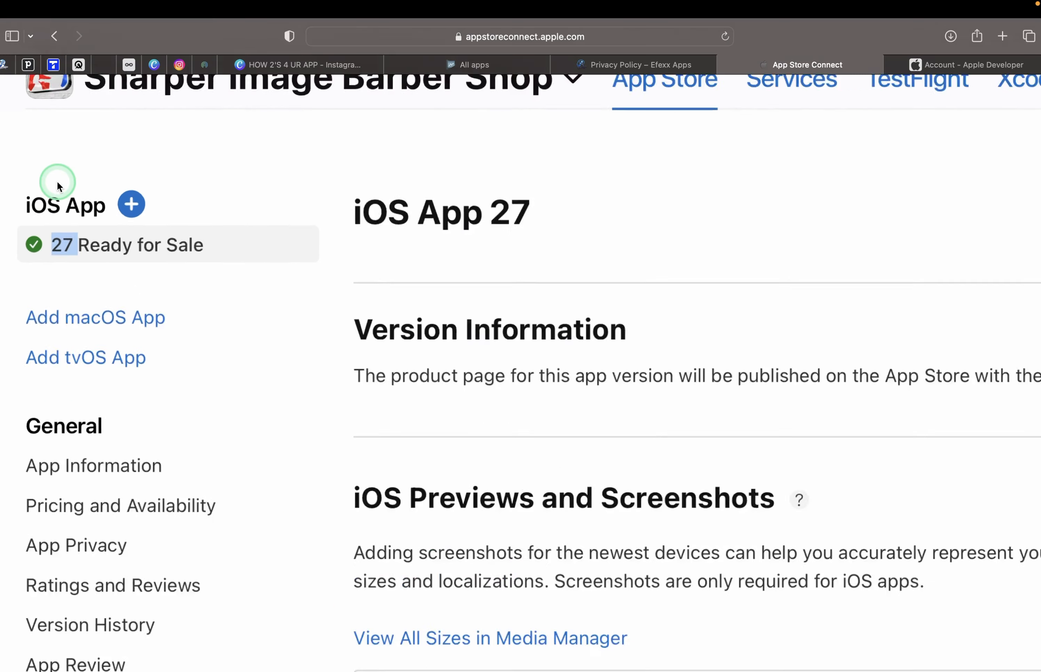
{"action": "scroll", "coordinate": [145, 279], "scroll_direction": "left", "scroll_amount": 2}
{"action": "scroll", "coordinate": [144, 278], "scroll_direction": "up", "scroll_amount": 1}
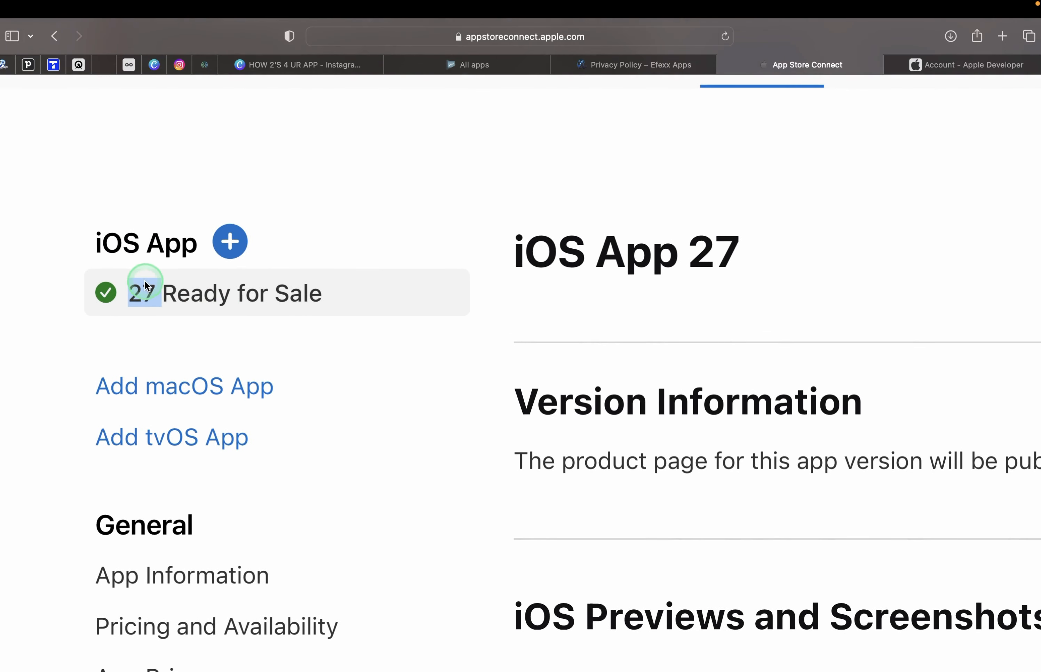
{"action": "scroll", "coordinate": [145, 289], "scroll_direction": "down", "scroll_amount": 5}
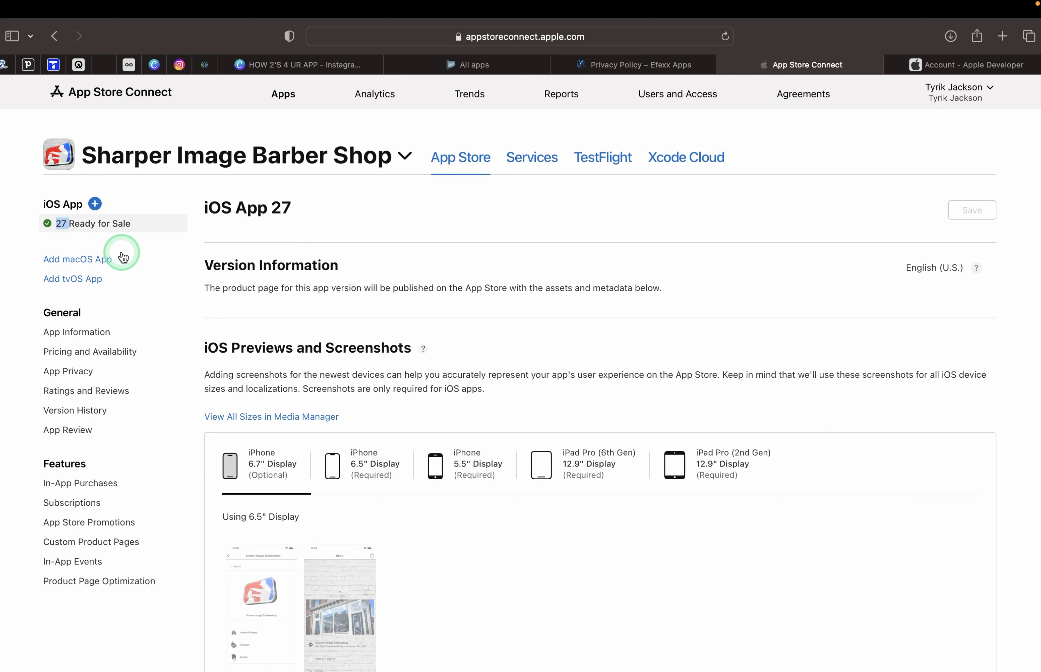
Compare the Efexx Apps iOS version field with the live version 27 in App Store Connect.
{"action": "left_click", "coordinate": [7, 69]}
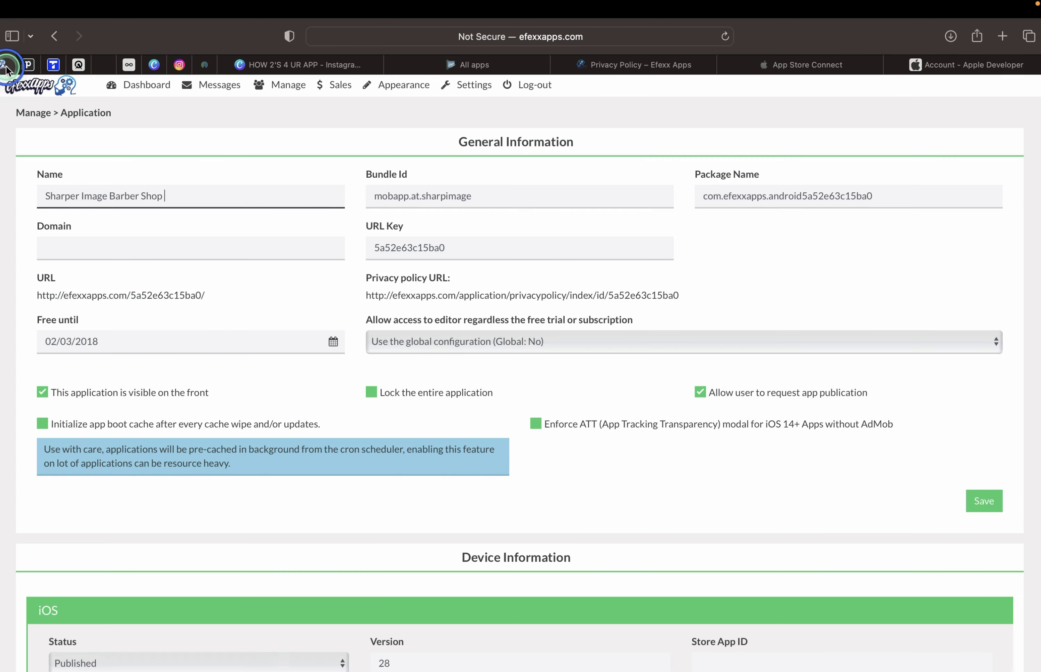
{"action": "scroll", "coordinate": [499, 399], "scroll_direction": "down", "scroll_amount": 2}
{"action": "scroll", "coordinate": [499, 398], "scroll_direction": "up", "scroll_amount": 1}
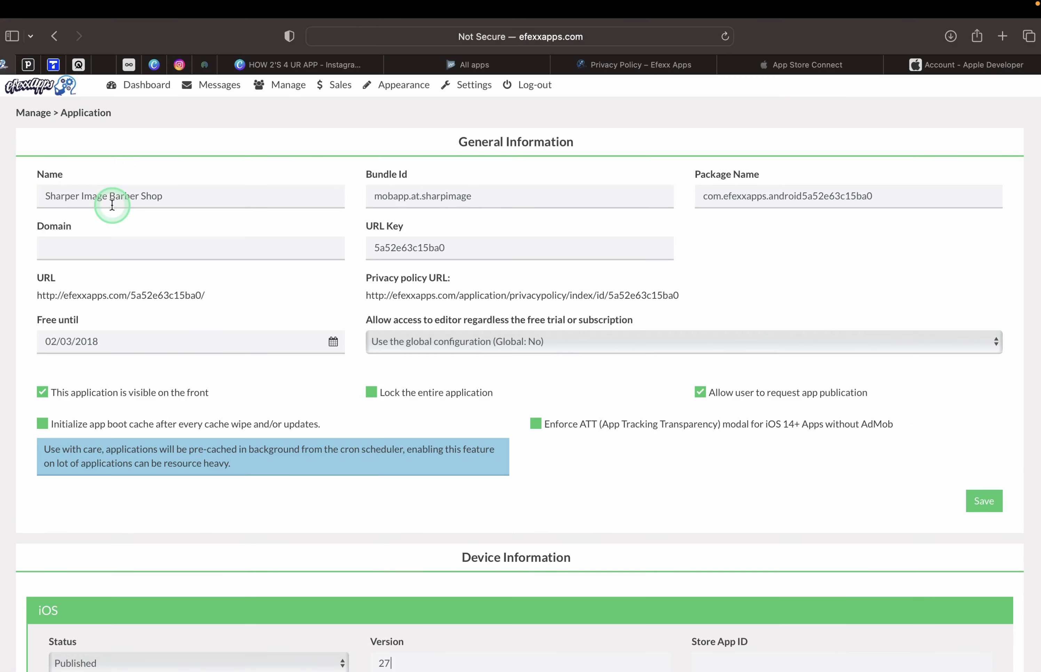
{"action": "scroll", "coordinate": [288, 316], "scroll_direction": "down", "scroll_amount": 2}
{"action": "scroll", "coordinate": [291, 316], "scroll_direction": "down", "scroll_amount": 2}
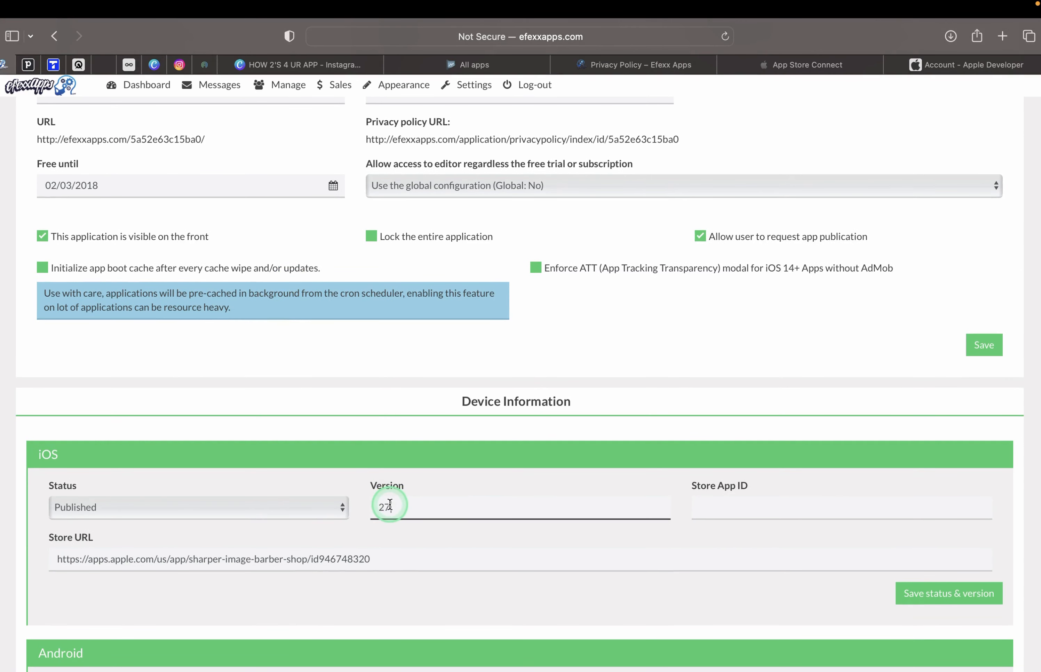
{"action": "left_click", "coordinate": [763, 63]}
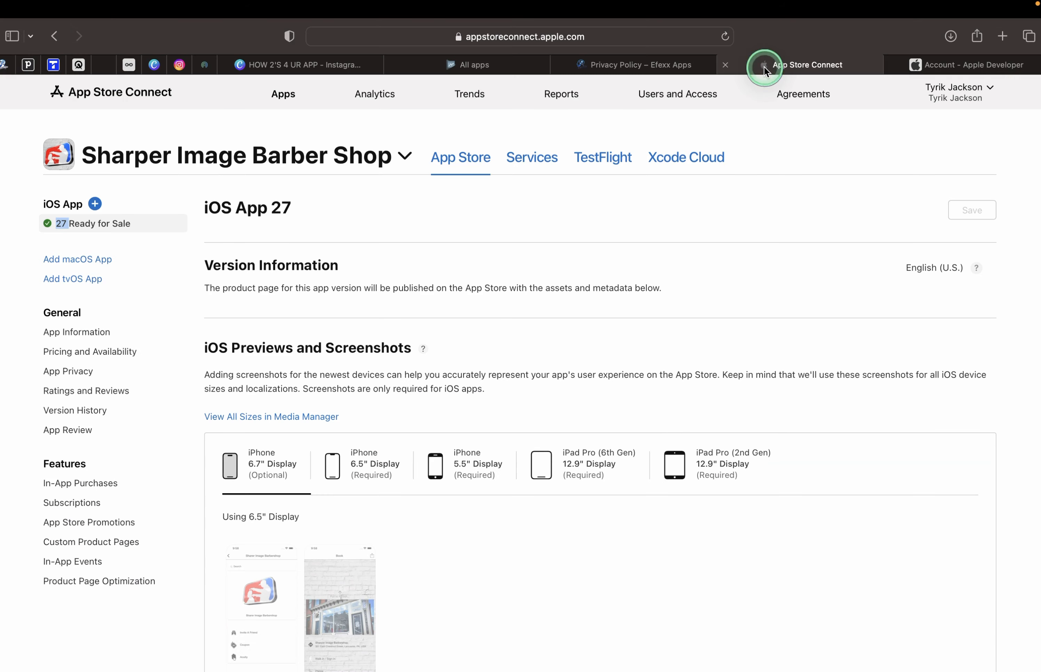
{"action": "left_click", "coordinate": [4, 66]}
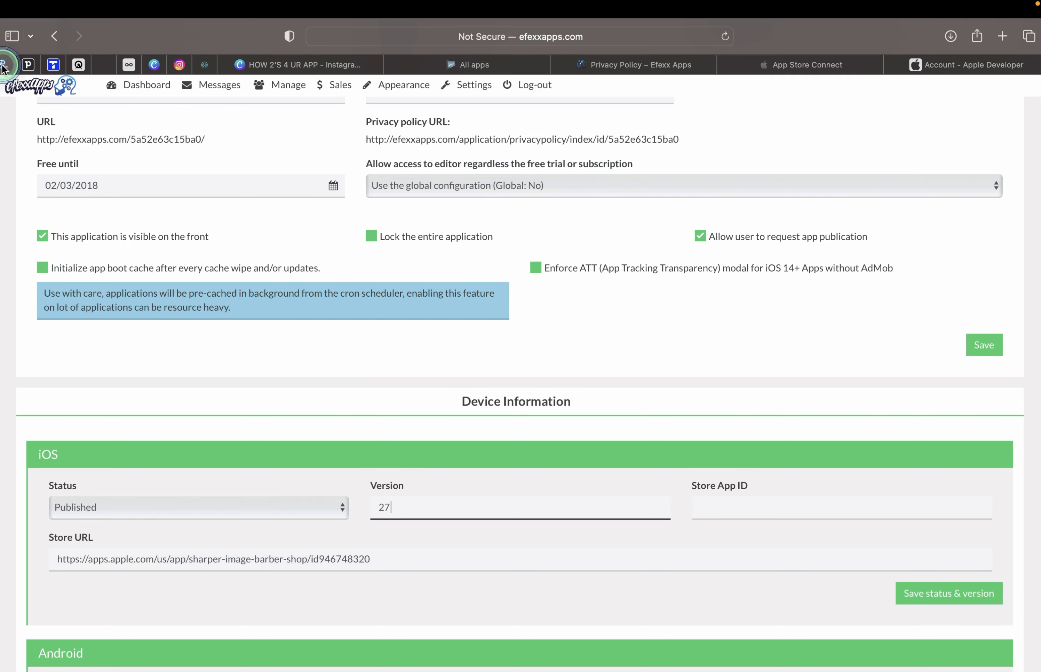
Change the iOS version to 28 and save it with Published status, confirming the warning.
{"action": "key", "text": "BackSpace"}
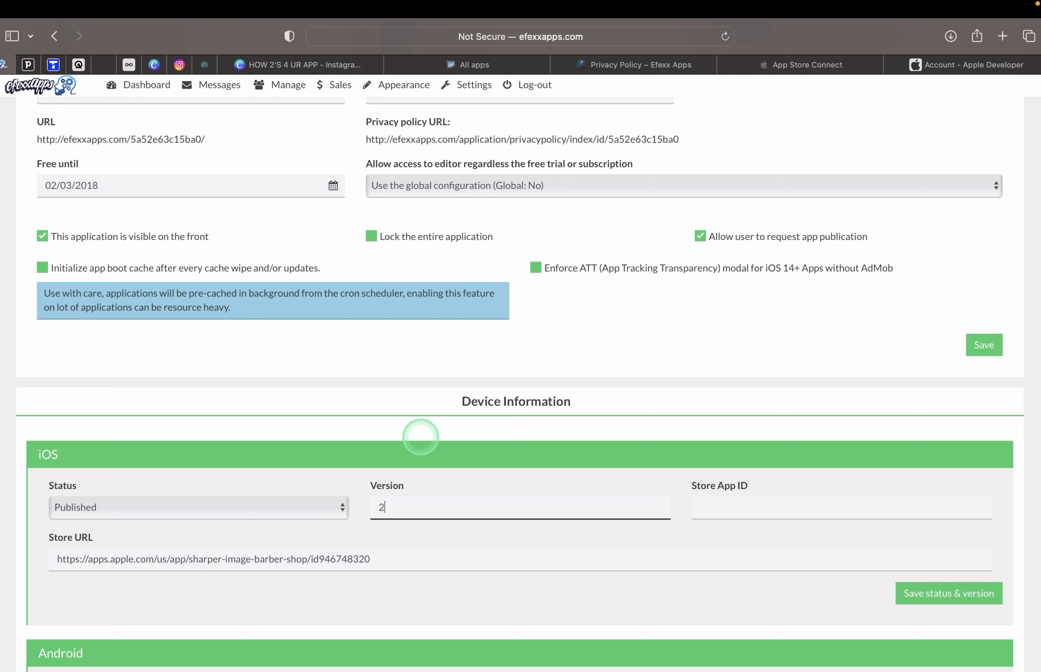
{"action": "left_click", "coordinate": [925, 596]}
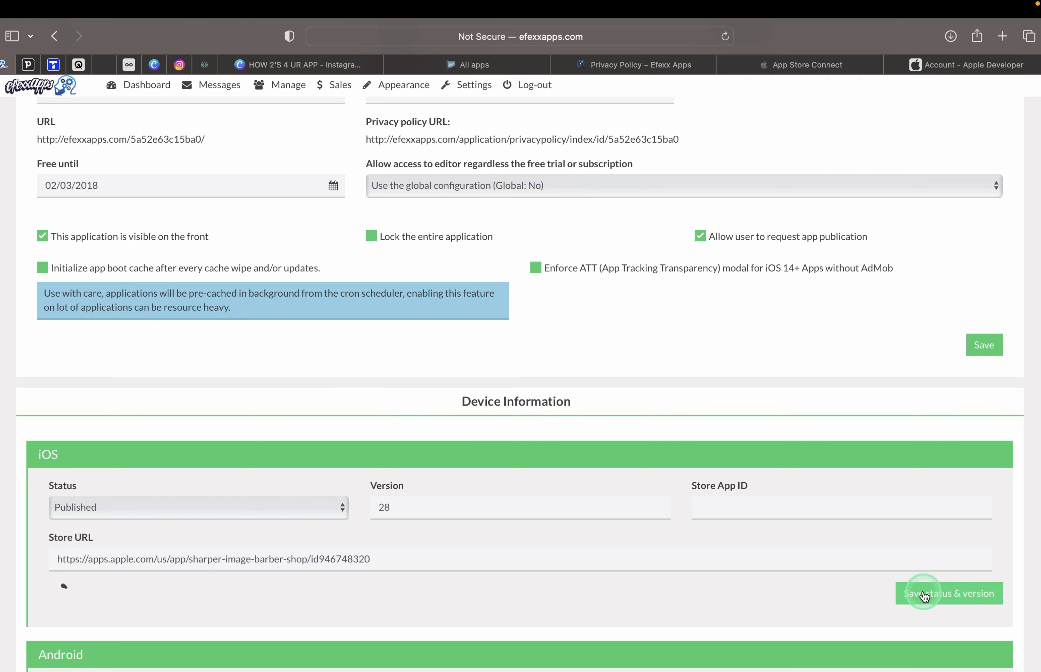
{"action": "left_click", "coordinate": [924, 596]}
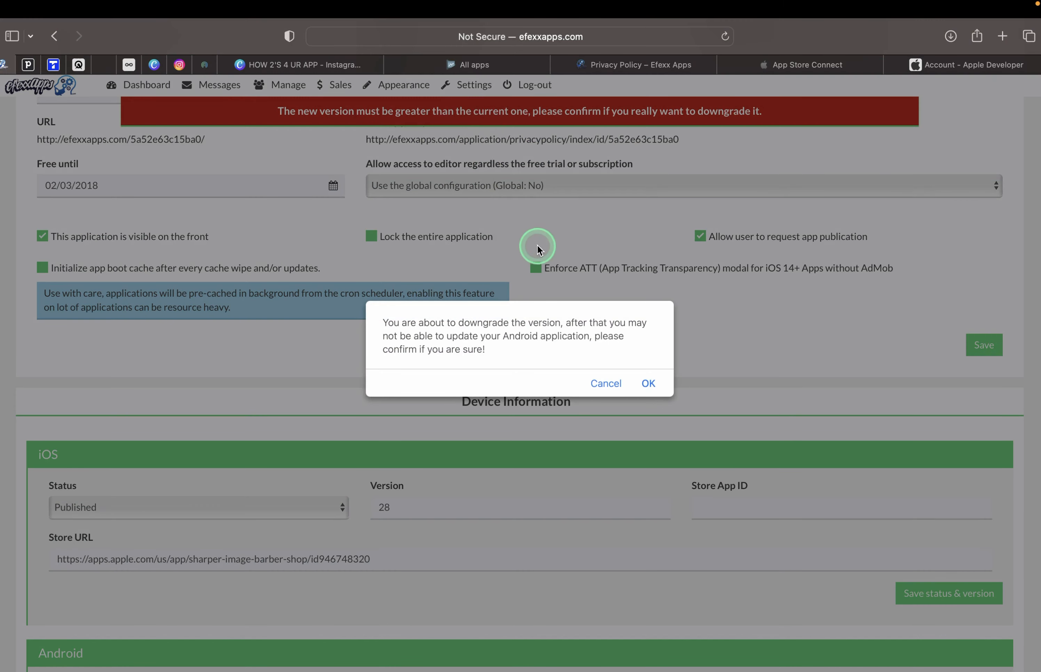
{"action": "left_click", "coordinate": [647, 383]}
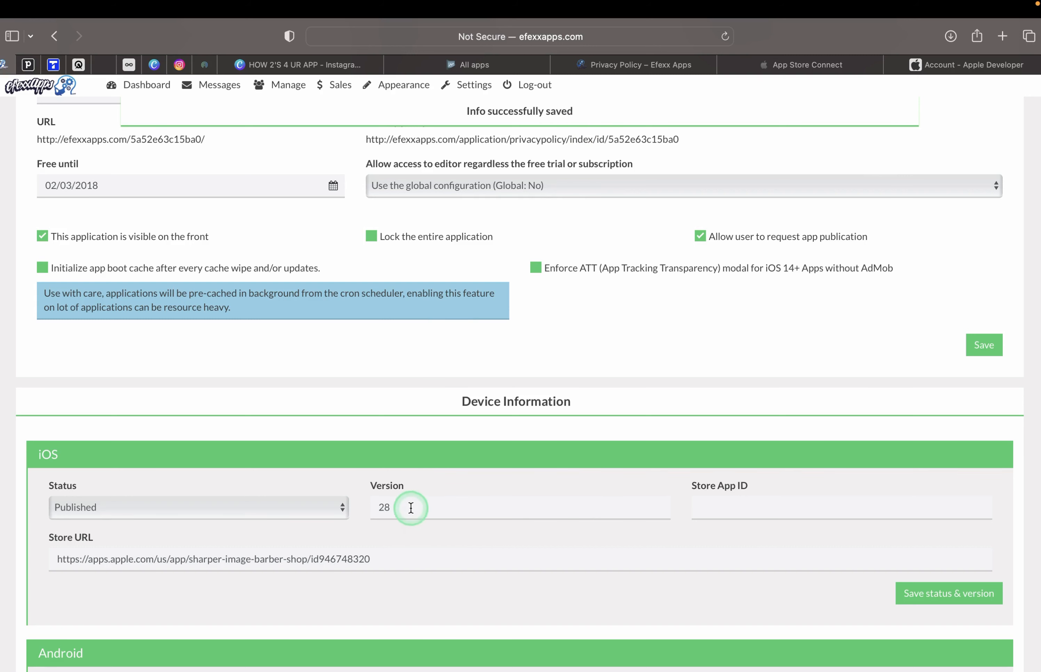
{"action": "double_click", "coordinate": [385, 507]}
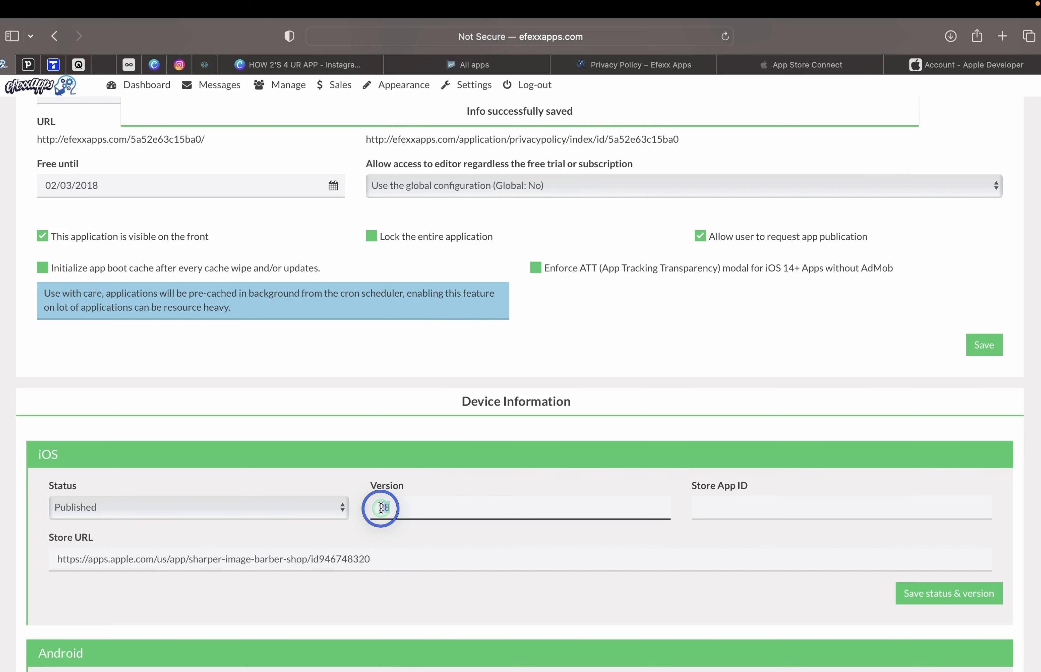
Reload the app settings page and generate new iOS sources without AdMob.
{"action": "left_click", "coordinate": [725, 36]}
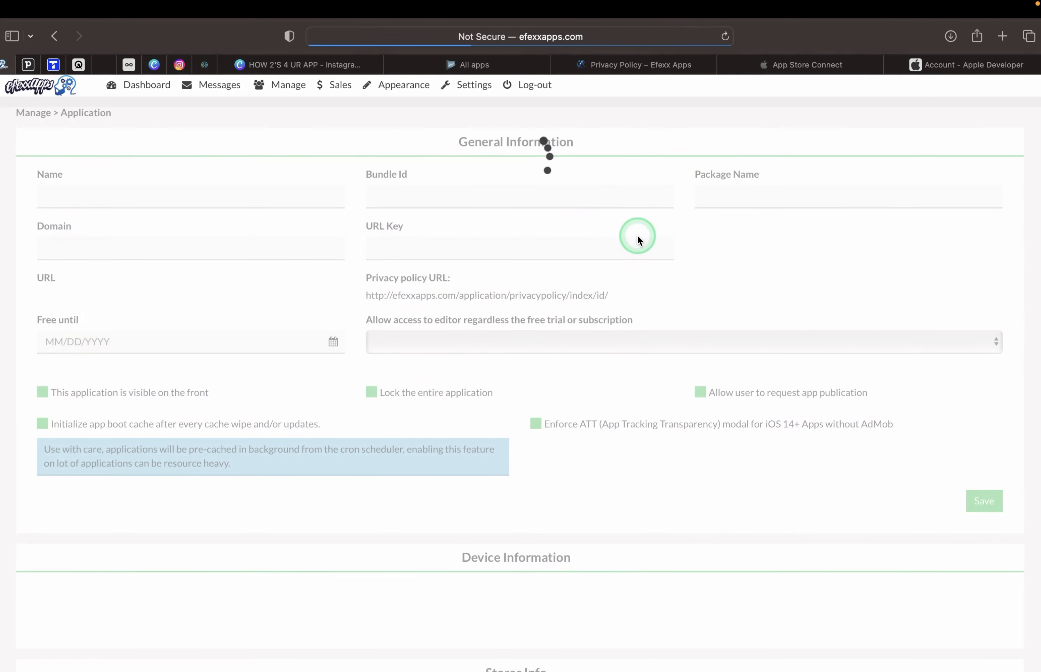
{"action": "scroll", "coordinate": [570, 372], "scroll_direction": "down", "scroll_amount": 6}
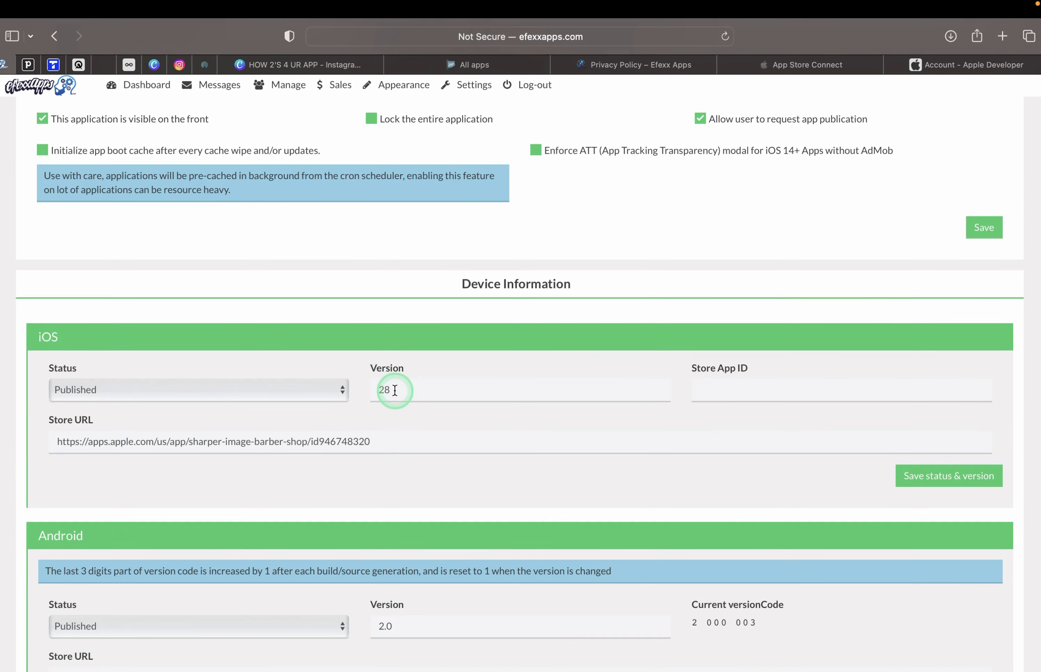
{"action": "scroll", "coordinate": [473, 429], "scroll_direction": "down", "scroll_amount": 20}
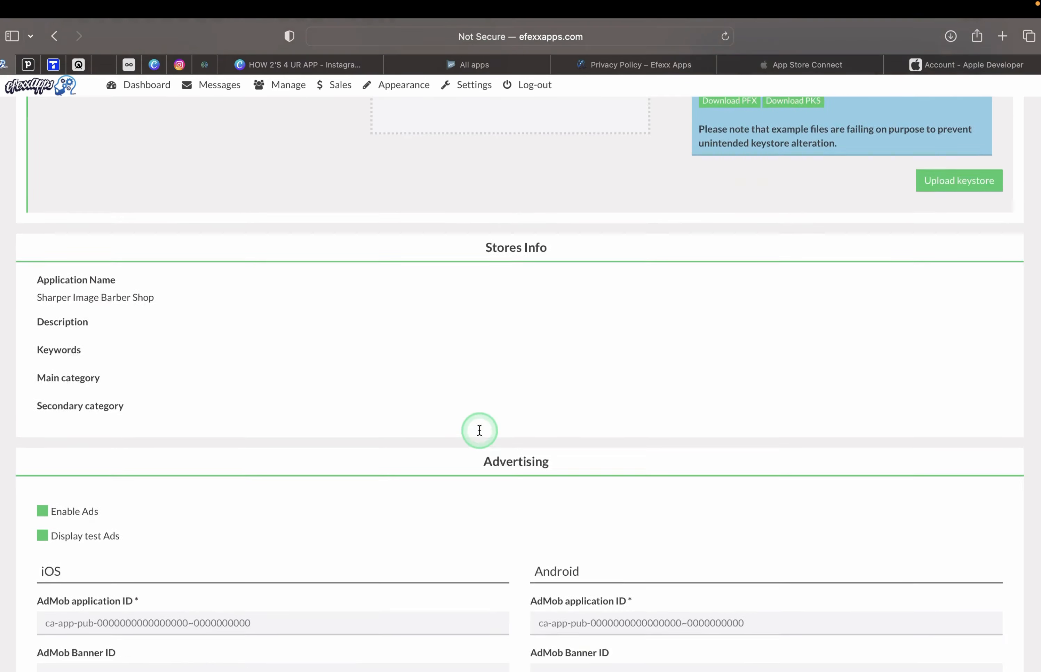
{"action": "scroll", "coordinate": [480, 430], "scroll_direction": "down", "scroll_amount": 20}
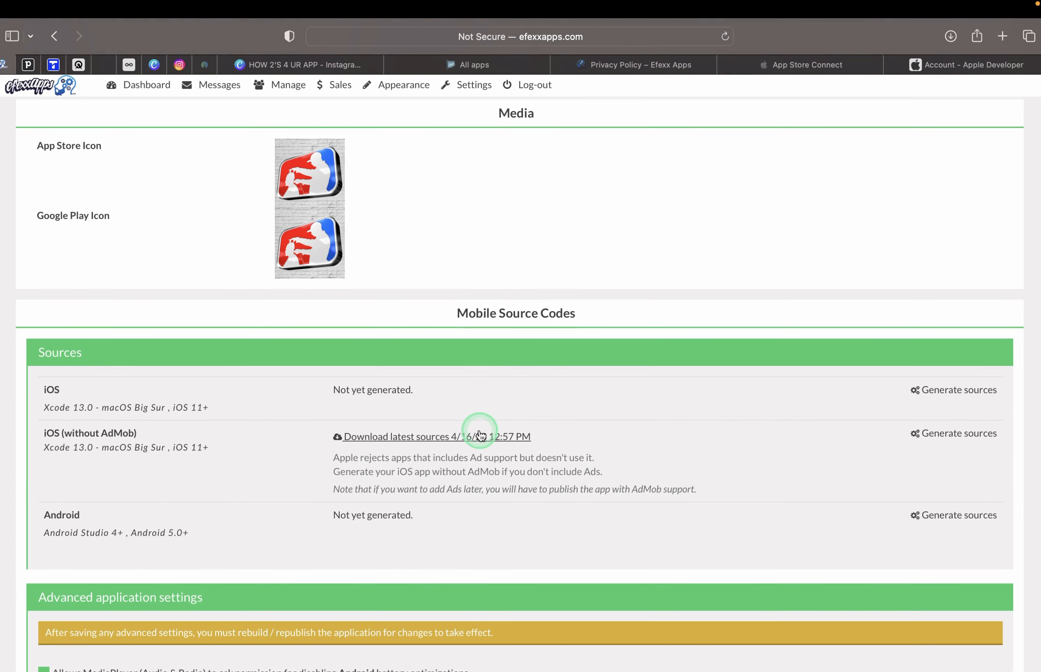
{"action": "left_click", "coordinate": [937, 437]}
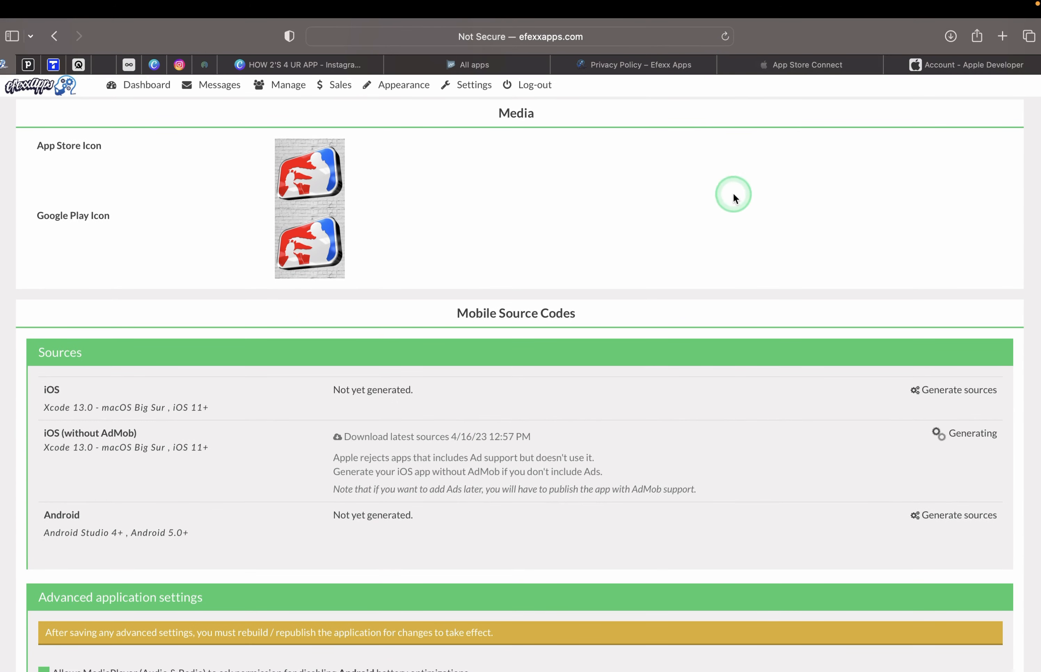
Reveal the downloaded sharperimagebarbershop_99_ios_source-noads package in Finder.
{"action": "left_click", "coordinate": [726, 37]}
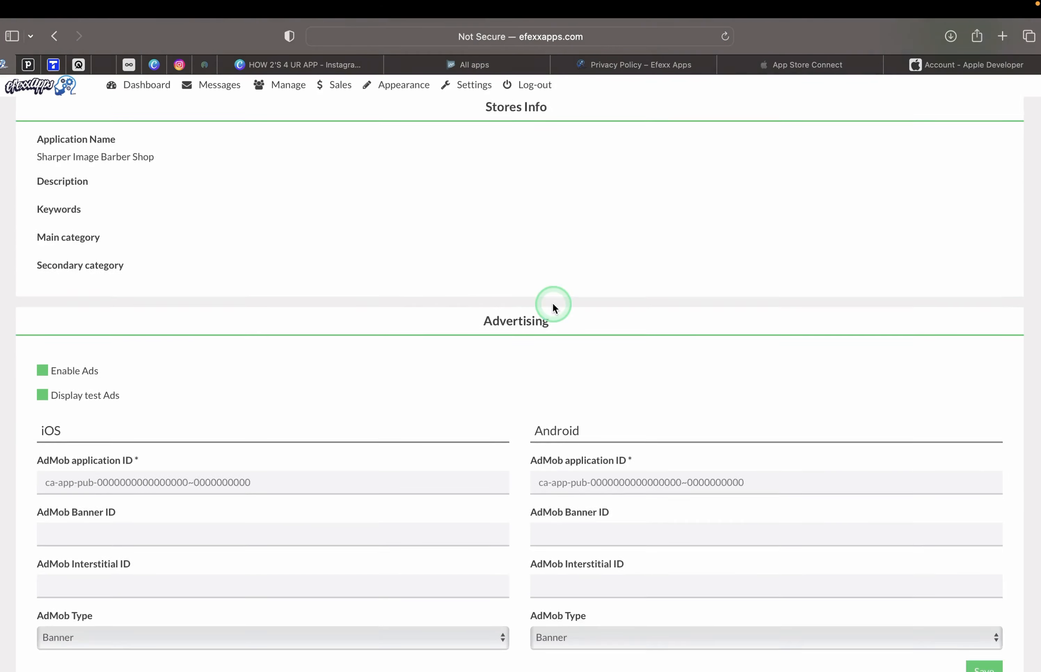
{"action": "scroll", "coordinate": [553, 302], "scroll_direction": "down", "scroll_amount": 20}
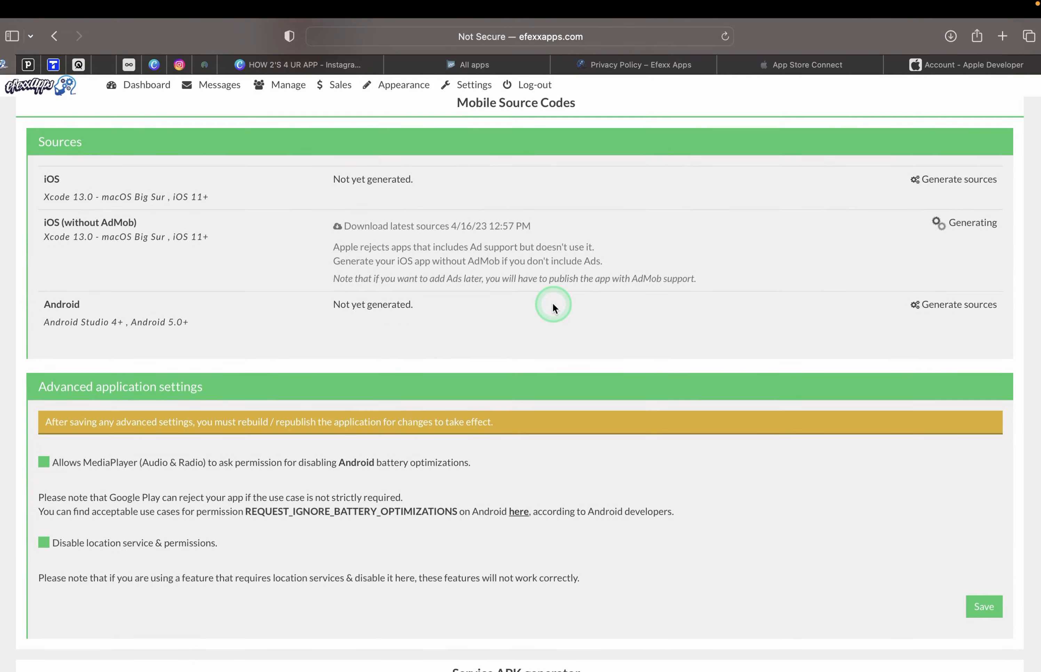
{"action": "scroll", "coordinate": [553, 303], "scroll_direction": "up", "scroll_amount": 2}
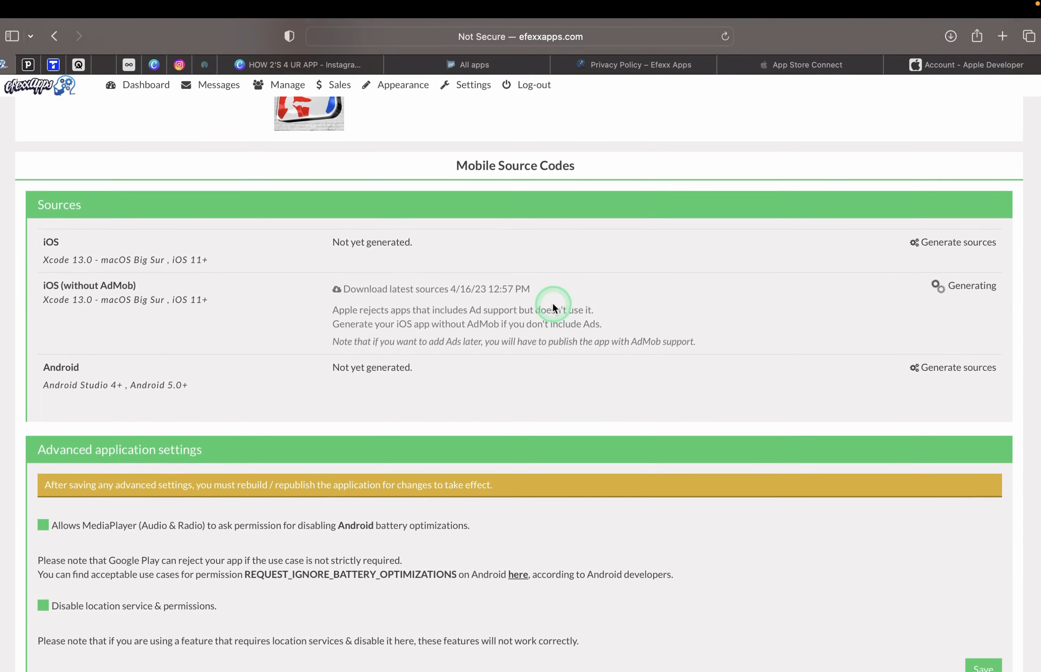
{"action": "left_click", "coordinate": [951, 40]}
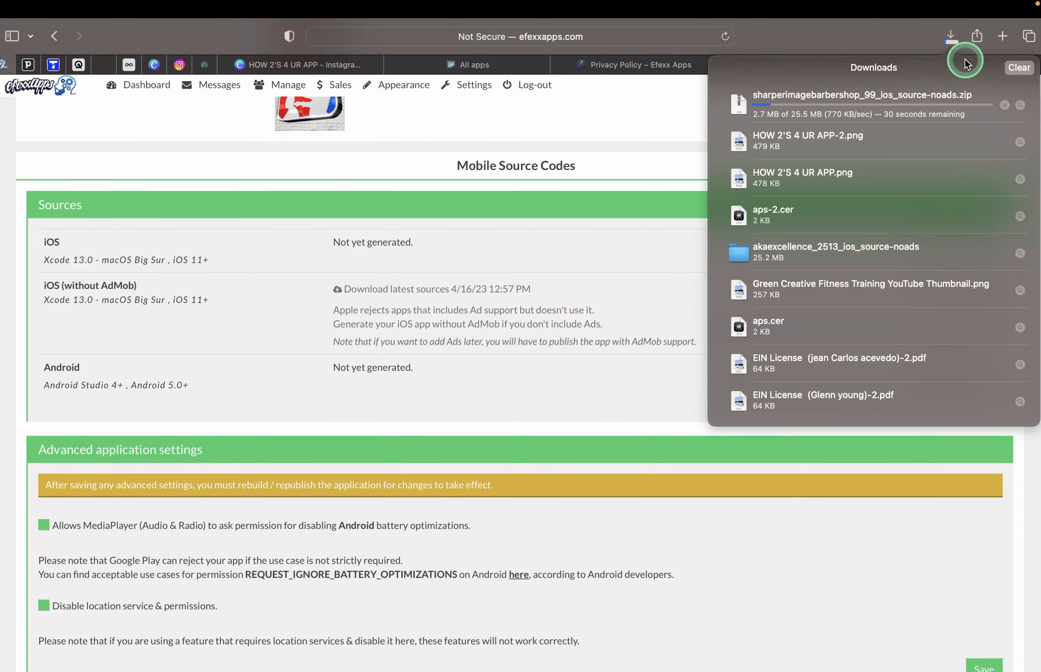
{"action": "left_click", "coordinate": [1020, 107]}
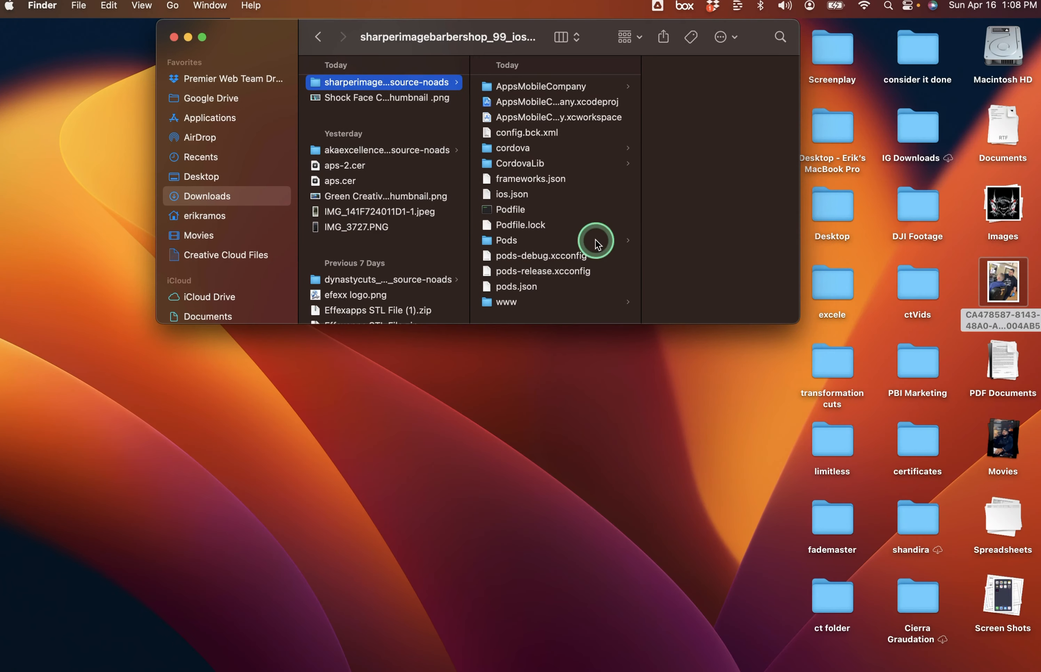
Open AppsMobileCompany.xcworkspace in Xcode, choosing Trust and Open for the downloaded workspace.
{"action": "left_click", "coordinate": [481, 117]}
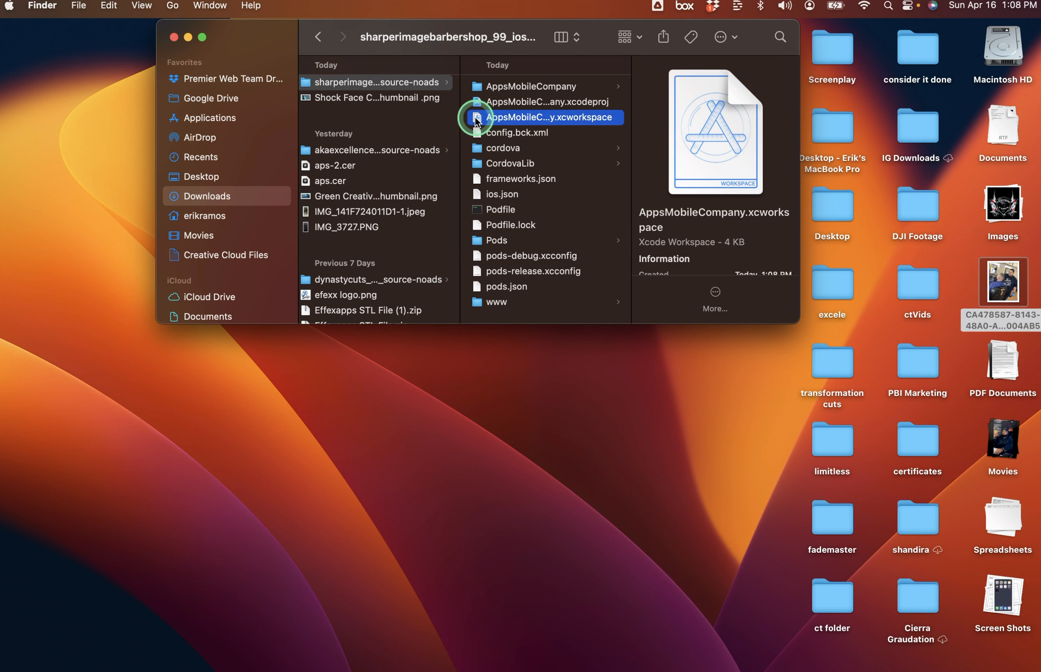
{"action": "double_click", "coordinate": [475, 118]}
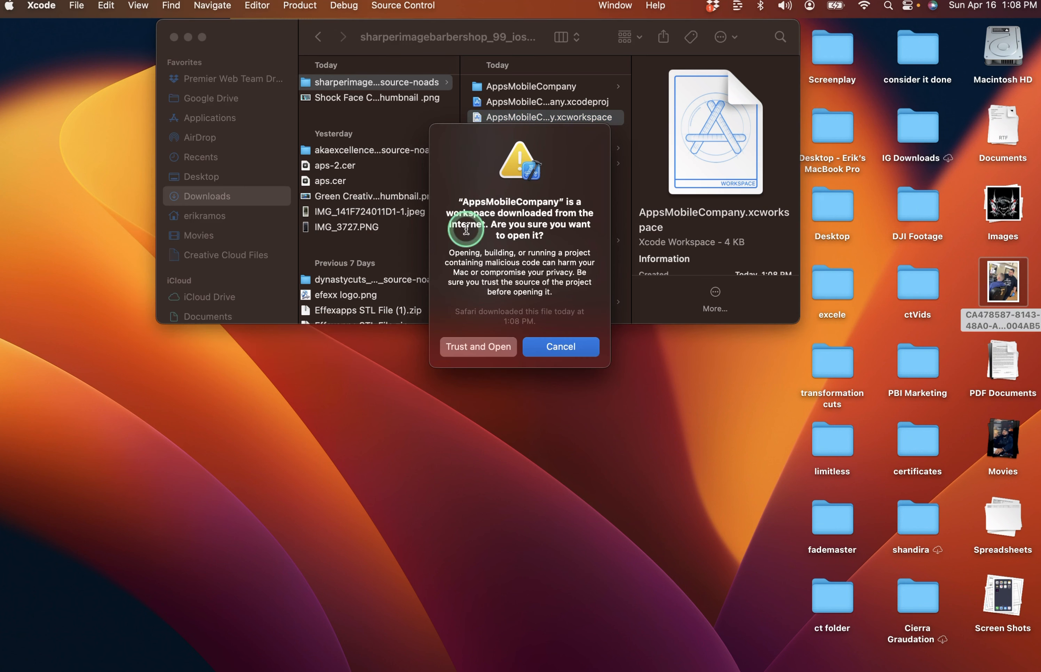
{"action": "left_click", "coordinate": [468, 346]}
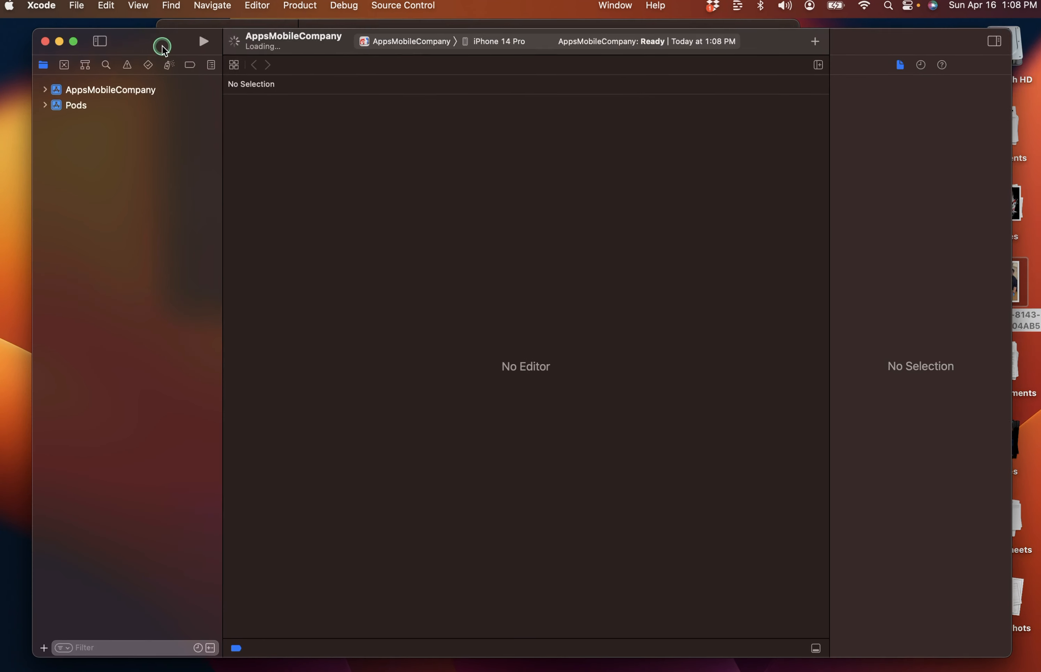
In AppsMobileCompany's Signing & Capabilities, uncheck the Audio, AirPlay, and Picture in Picture background mode.
{"action": "left_click", "coordinate": [179, 84]}
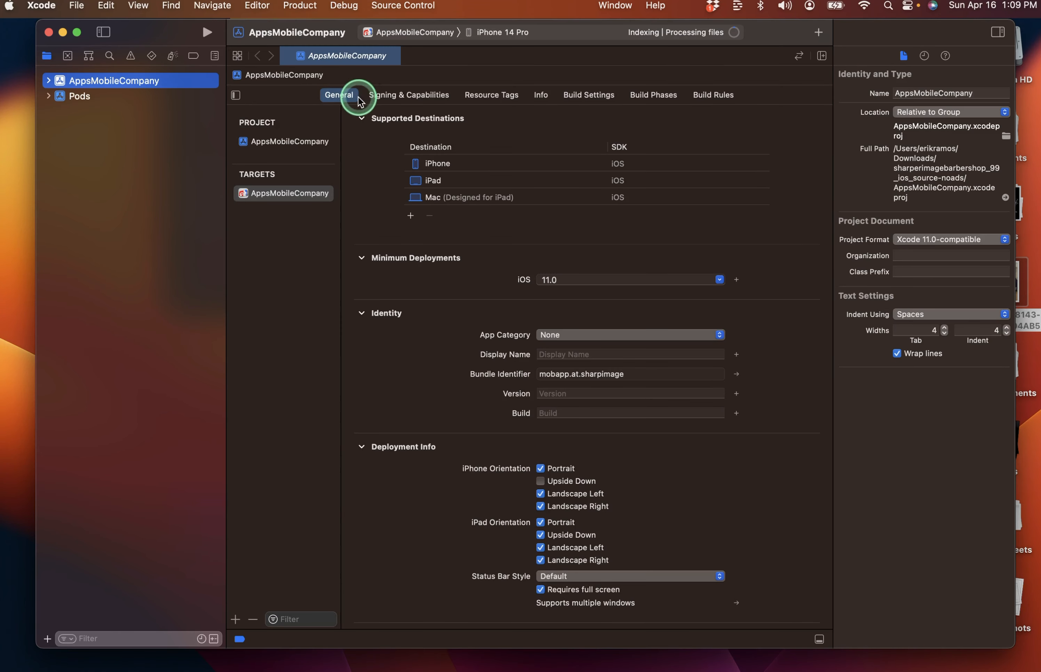
{"action": "left_click", "coordinate": [394, 96]}
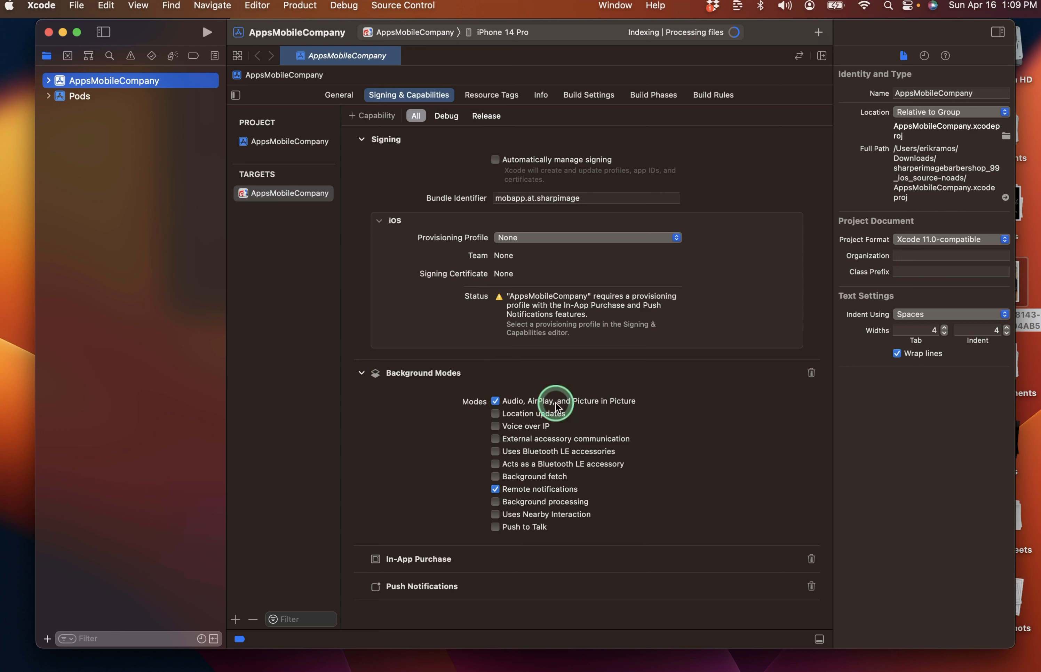
{"action": "left_click", "coordinate": [495, 401]}
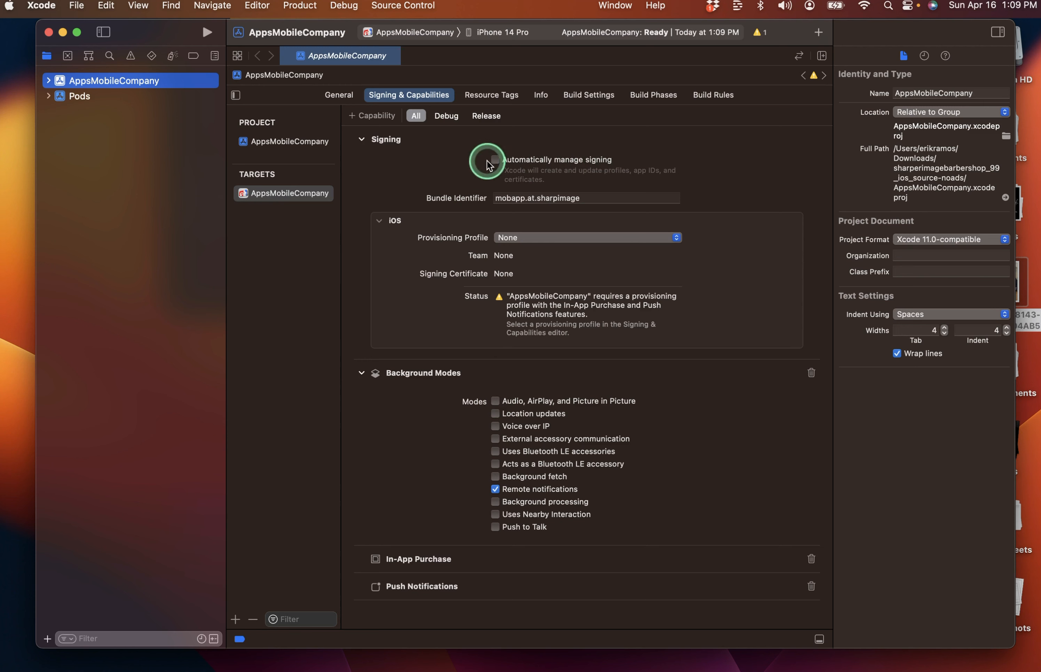
Enable Automatically manage signing, leaving the Team set to None.
{"action": "left_click", "coordinate": [496, 160]}
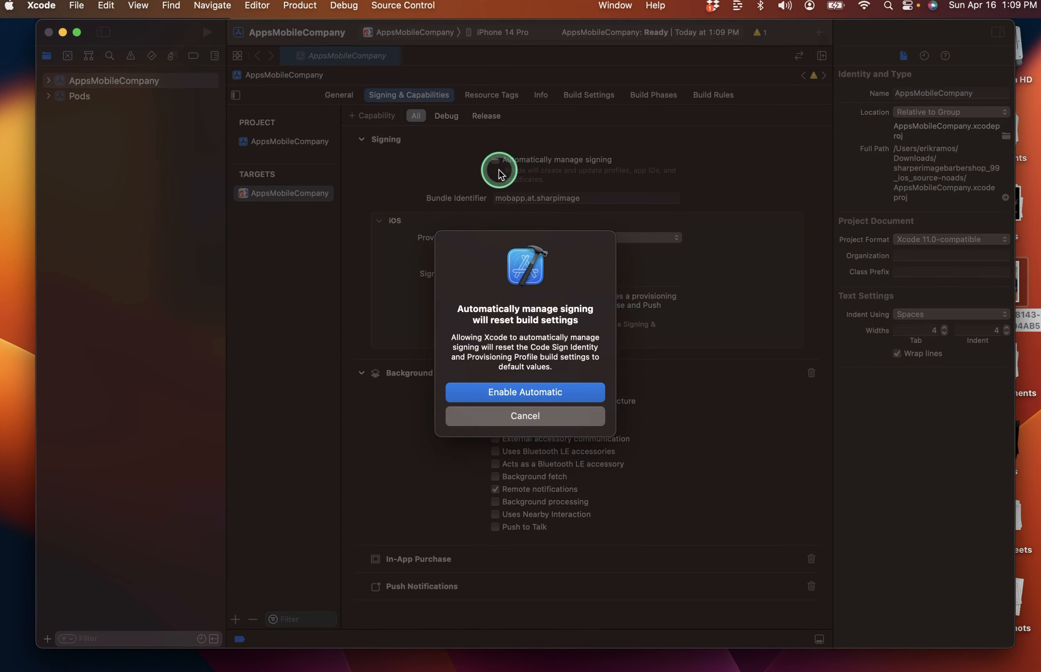
{"action": "left_click", "coordinate": [509, 392]}
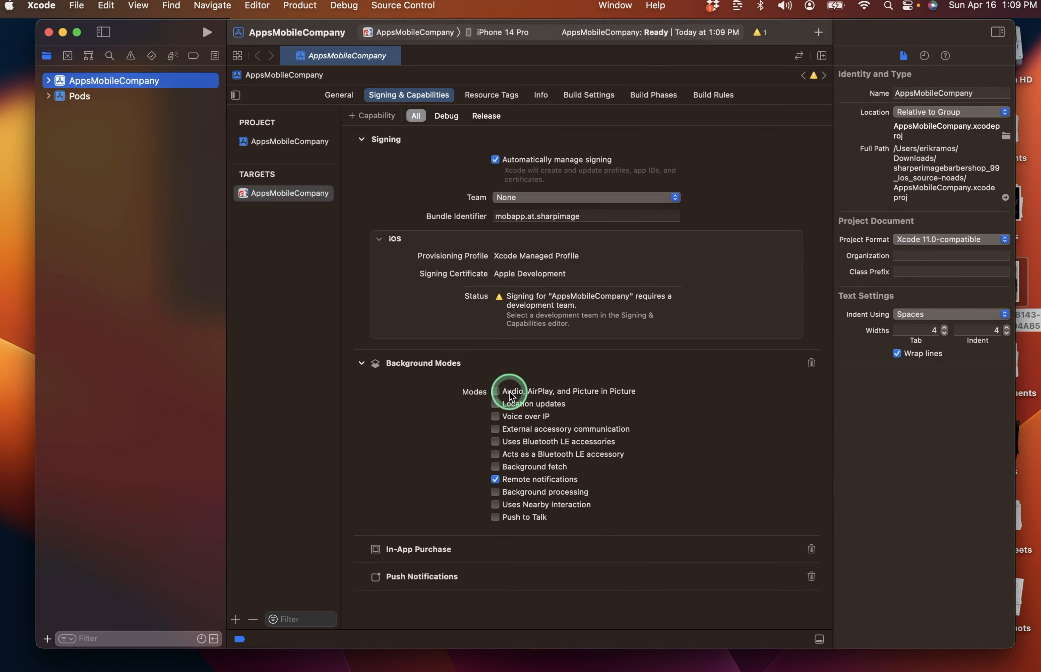
{"action": "left_click", "coordinate": [675, 198]}
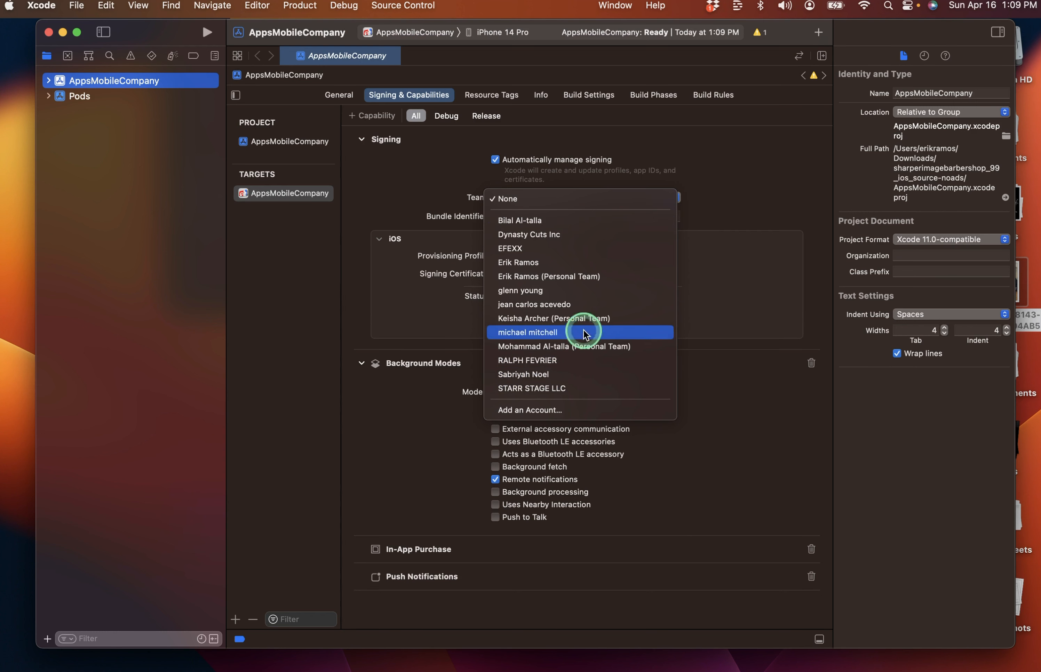
{"action": "left_click", "coordinate": [471, 197]}
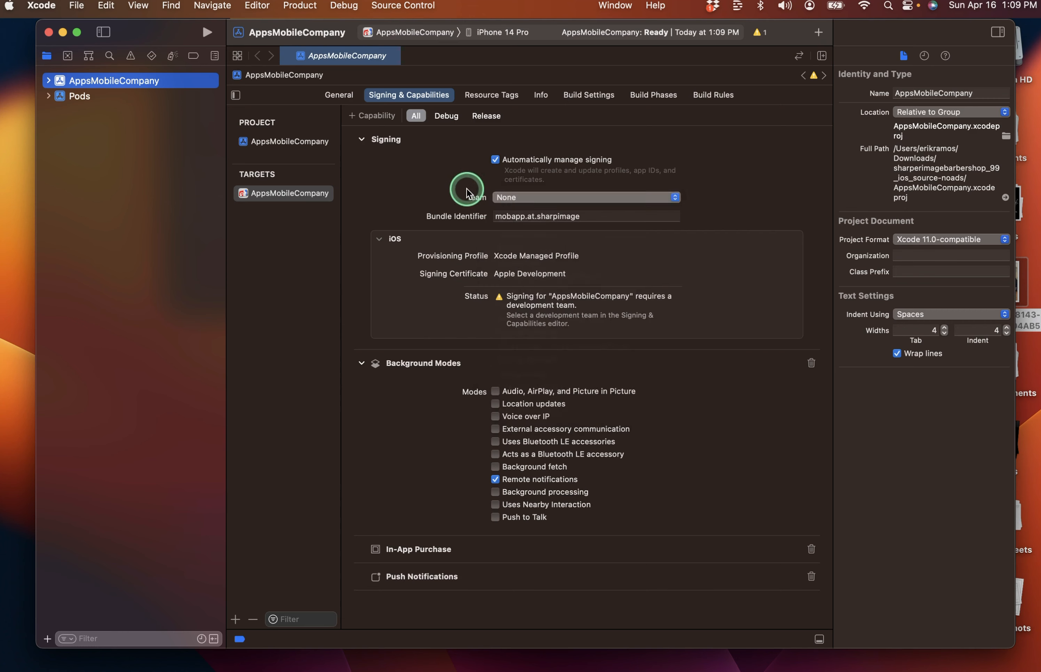
Check which account is signed in to App Store Connect, then return to Xcode.
{"action": "key", "text": "ctrl+Left"}
{"action": "left_click", "coordinate": [685, 106]}
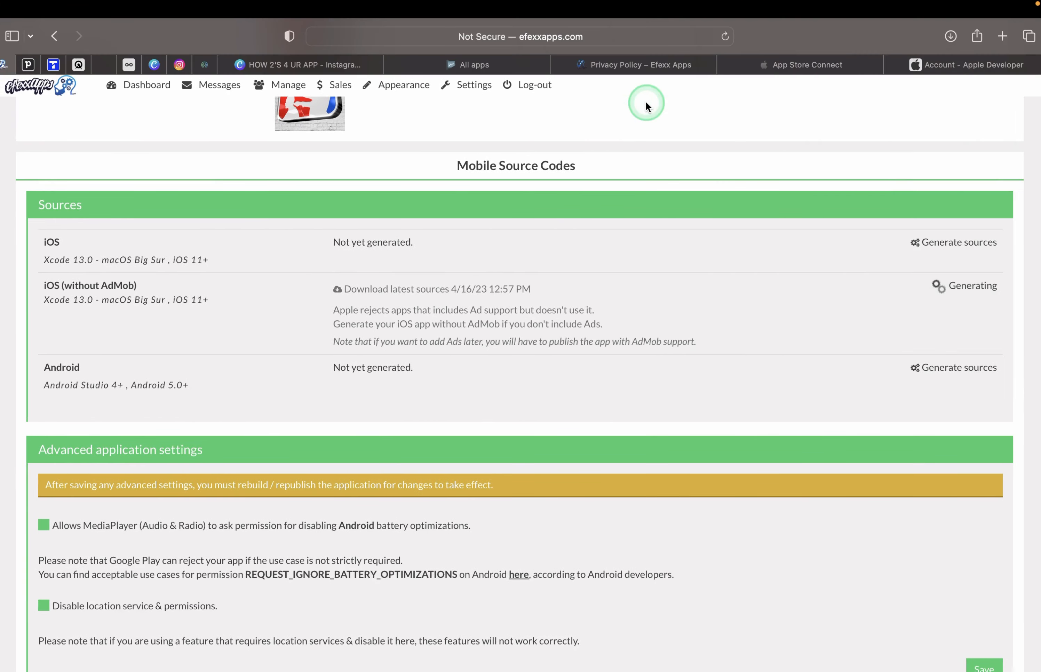
{"action": "left_click", "coordinate": [803, 66]}
{"action": "left_click", "coordinate": [941, 99]}
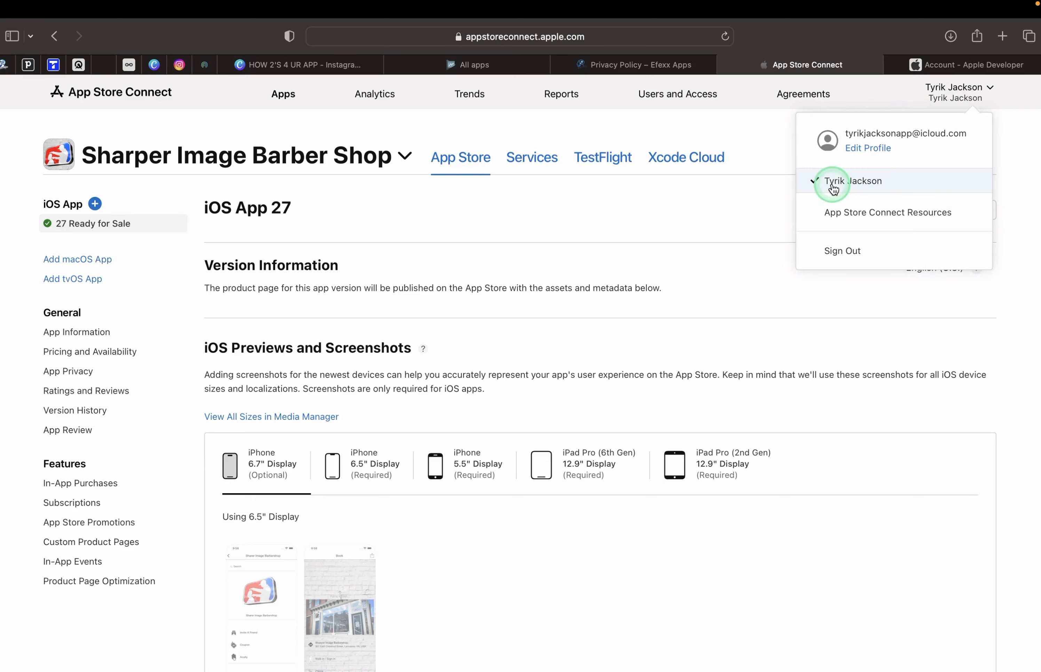
{"action": "key", "text": "ctrl+Right"}
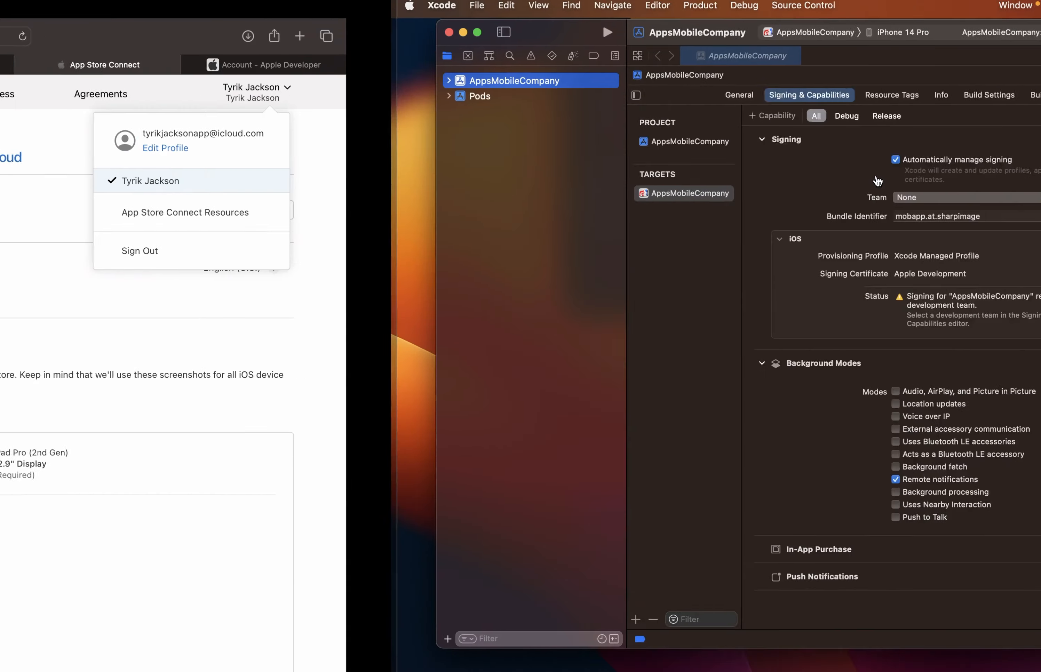
{"action": "left_click", "coordinate": [533, 199]}
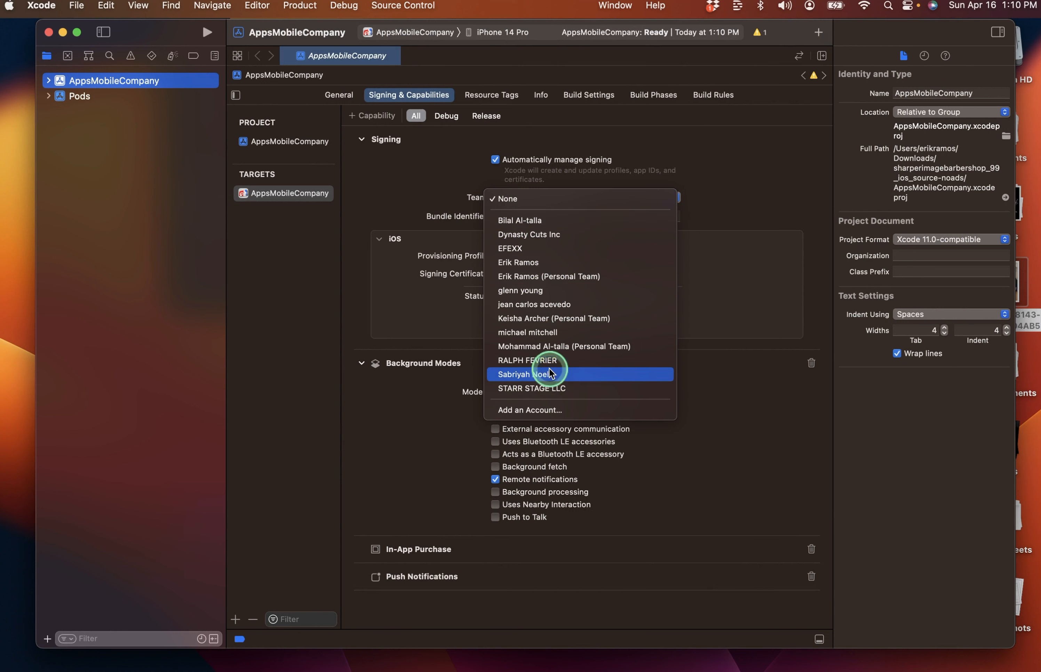
{"action": "left_click", "coordinate": [431, 194]}
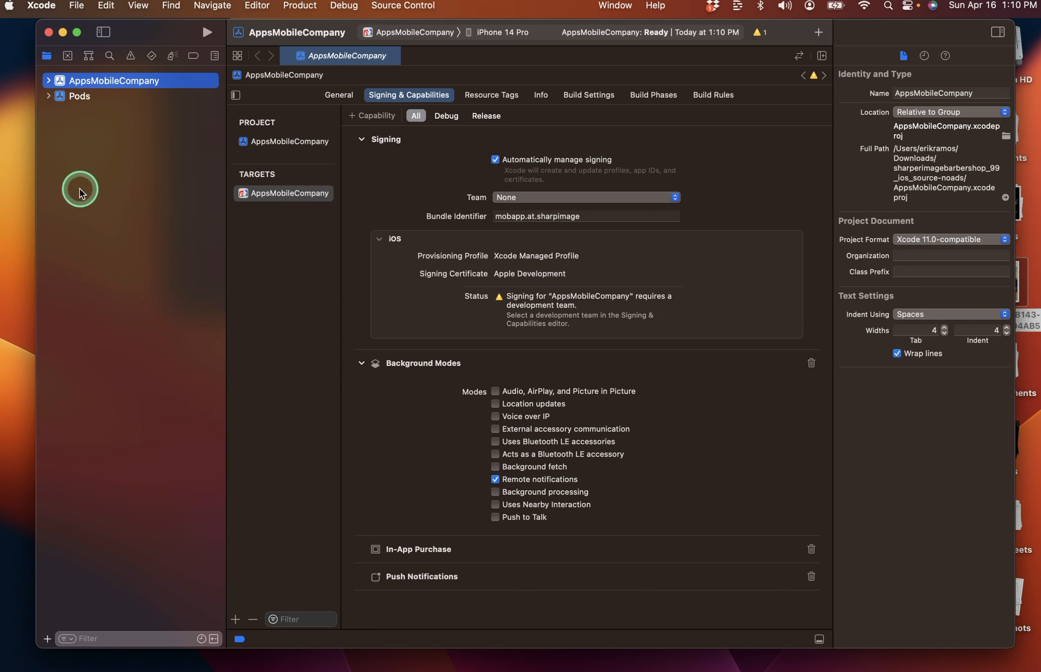
{"action": "left_click", "coordinate": [27, 155]}
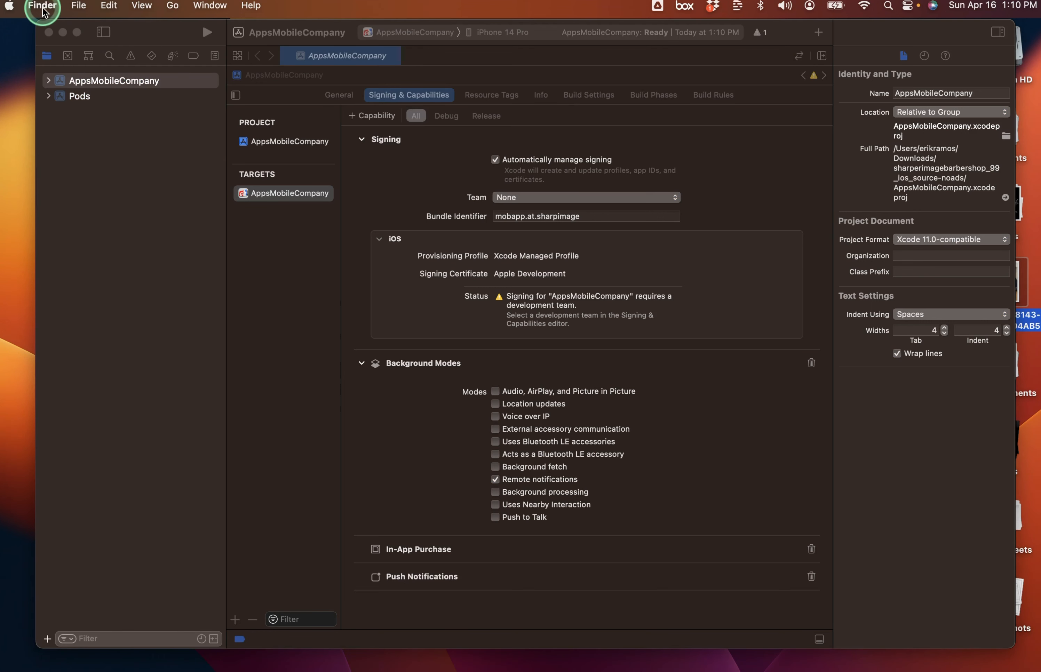
{"action": "left_click", "coordinate": [141, 179]}
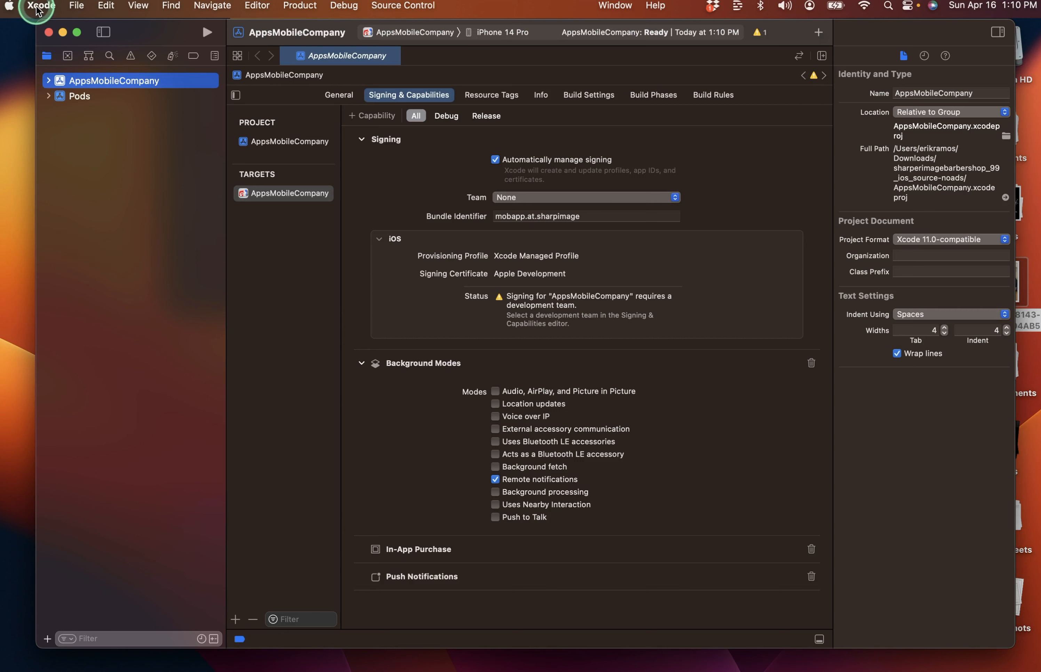
Open Xcode Settings on the Accounts pane and review the saved Apple IDs list.
{"action": "left_click", "coordinate": [38, 7]}
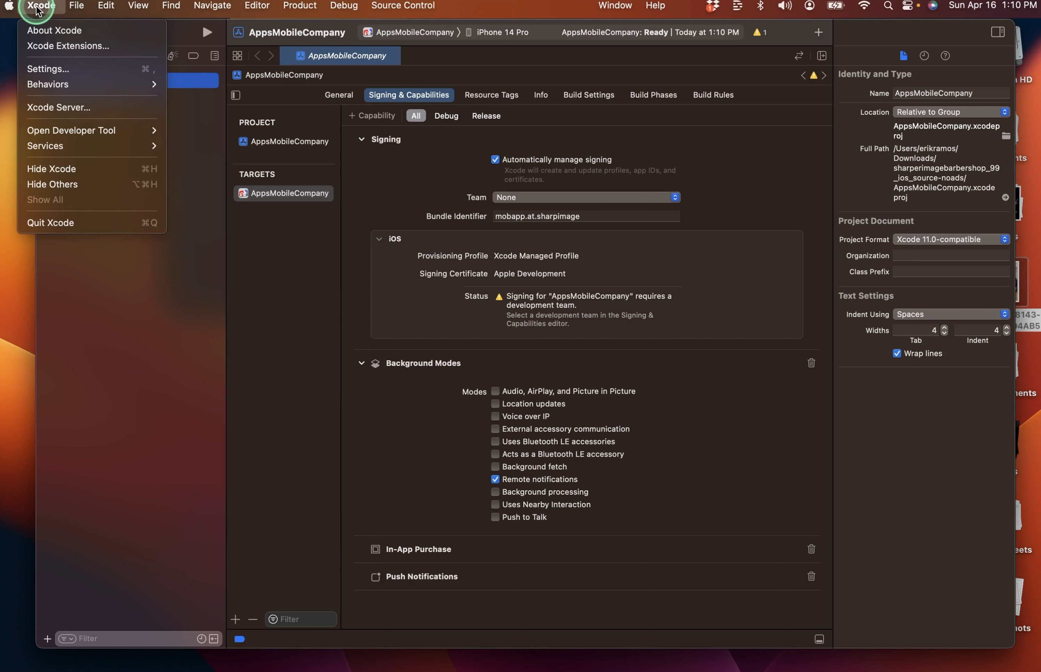
{"action": "left_click", "coordinate": [70, 70]}
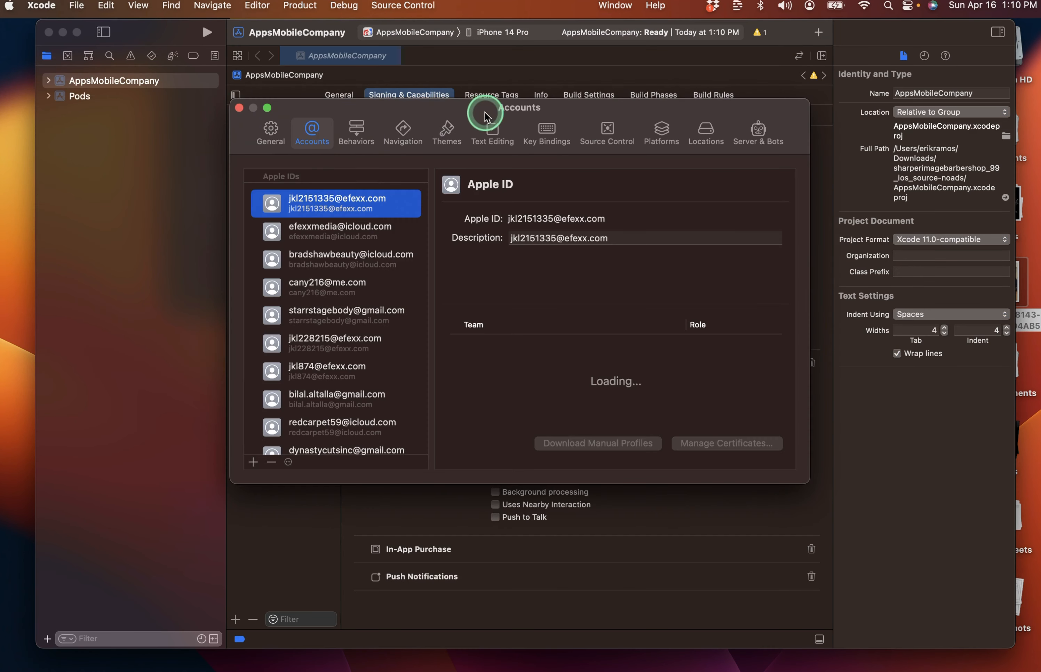
{"action": "mouse_move", "coordinate": [475, 112]}
{"action": "left_mouse_down"}
{"action": "mouse_move", "coordinate": [496, 102]}
{"action": "mouse_move", "coordinate": [487, 123]}
{"action": "left_mouse_up"}
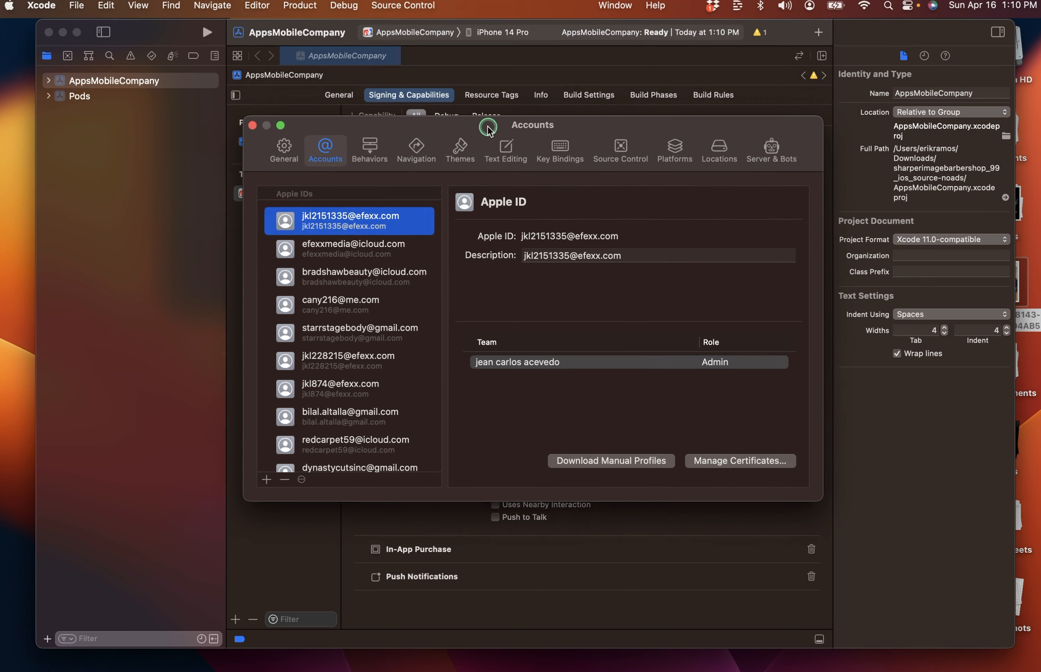
{"action": "scroll", "coordinate": [338, 370], "scroll_direction": "down", "scroll_amount": 1}
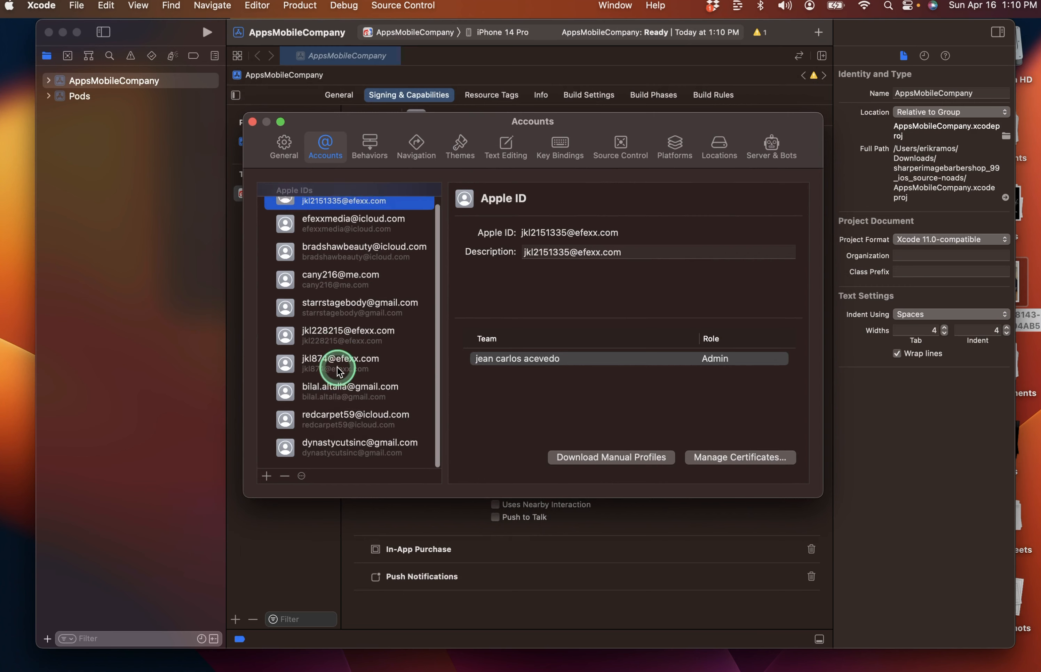
{"action": "scroll", "coordinate": [338, 368], "scroll_direction": "up", "scroll_amount": 2}
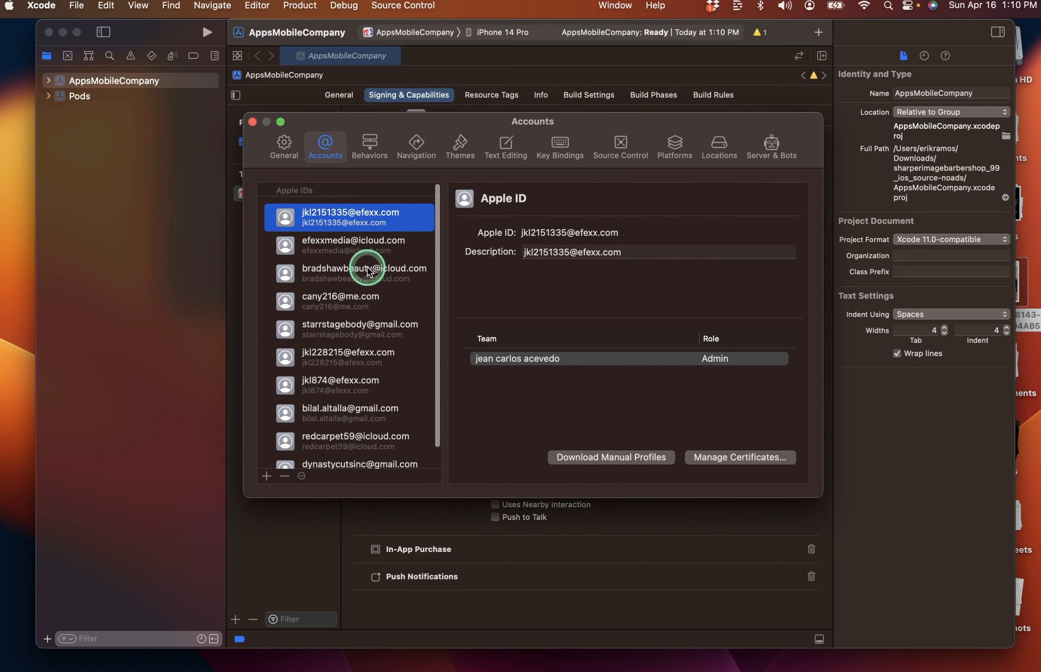
{"action": "left_click_drag", "start_coordinate": [594, 124], "coordinate": [633, 248]}
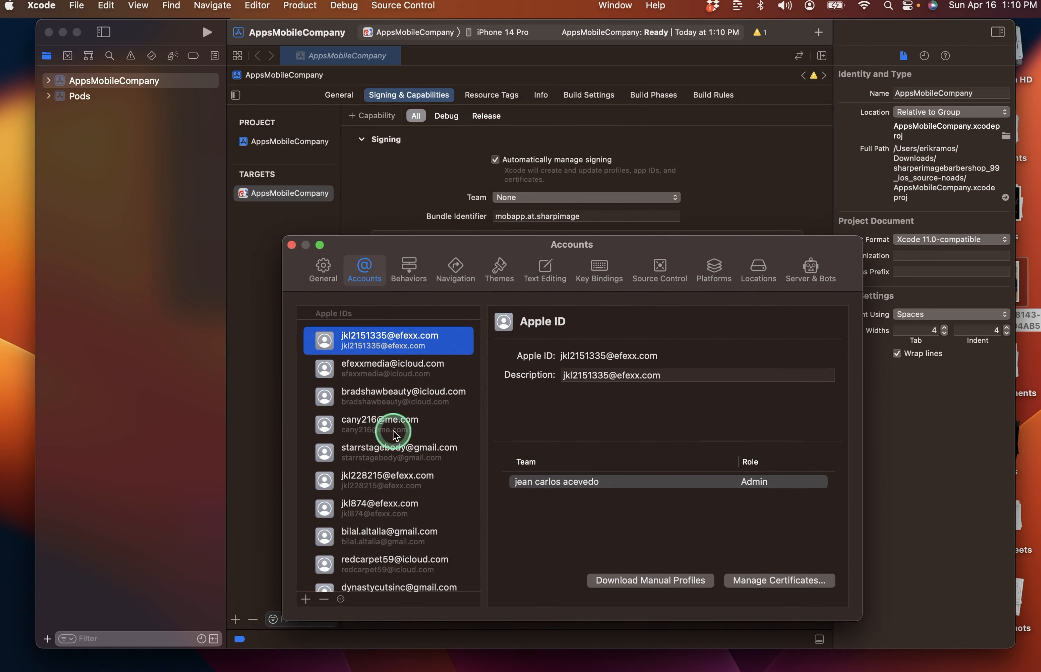
Recheck the Team list, leave it None, and bring the Accounts window forward above the project.
{"action": "left_click", "coordinate": [534, 198]}
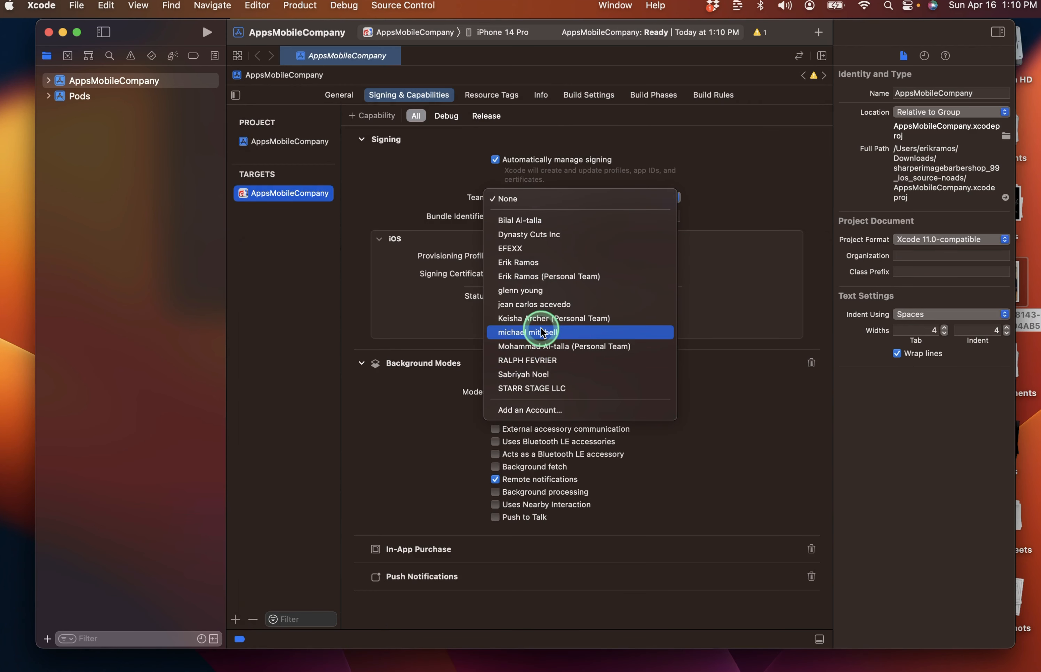
{"action": "key", "text": "ctrl+Up"}
{"action": "left_click", "coordinate": [751, 433]}
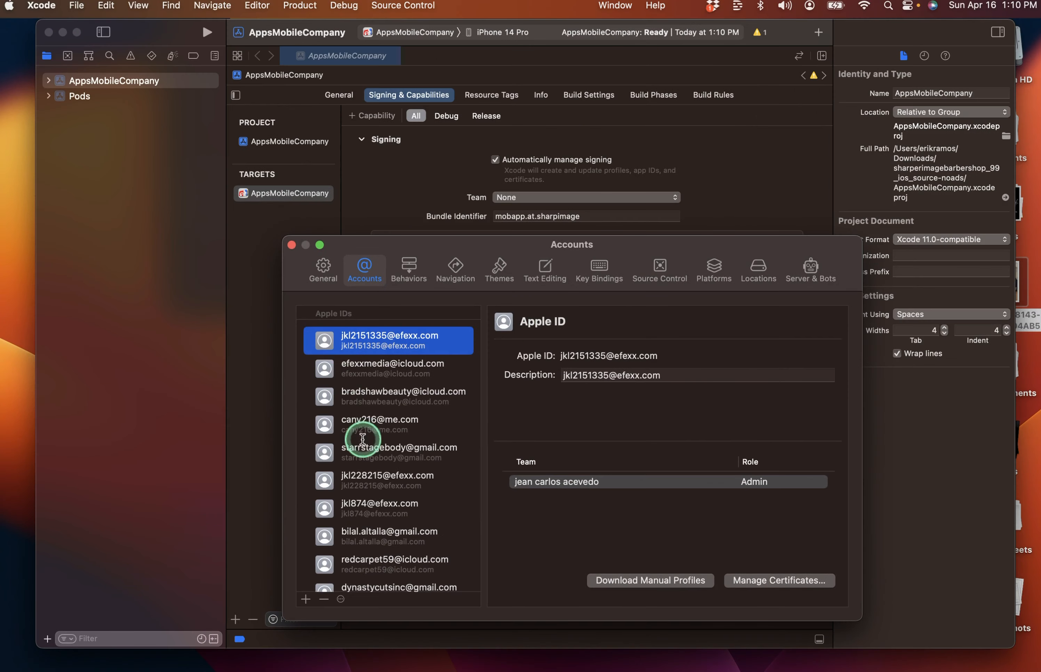
{"action": "left_click", "coordinate": [585, 200]}
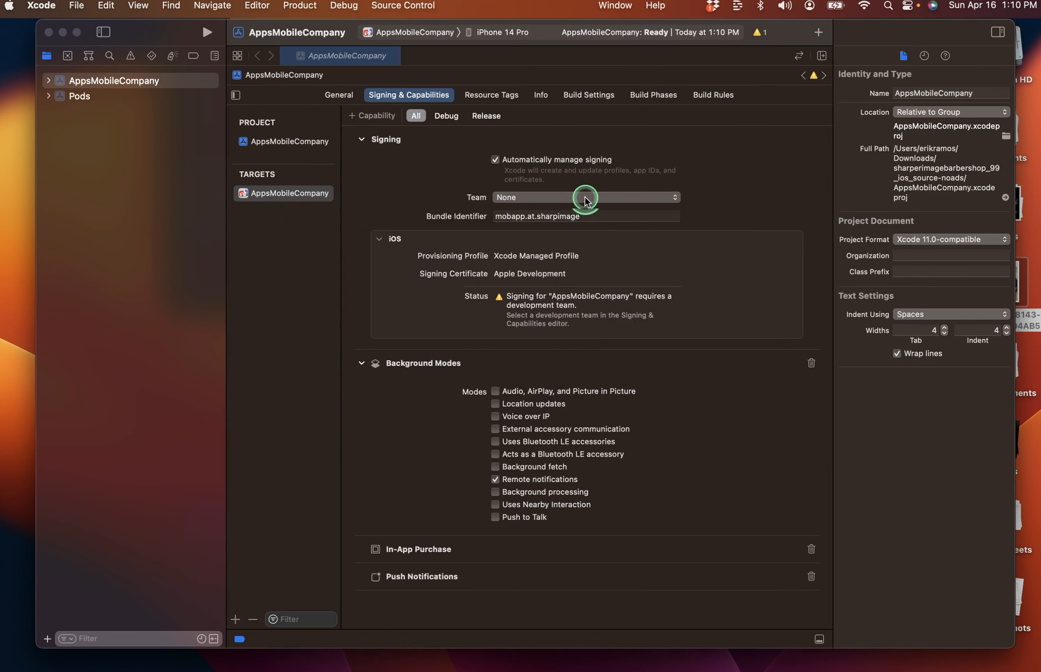
{"action": "left_click", "coordinate": [585, 197]}
{"action": "left_click", "coordinate": [415, 170]}
{"action": "key", "text": "ctrl+Up"}
{"action": "left_click", "coordinate": [751, 433]}
{"action": "left_click_drag", "start_coordinate": [490, 263], "coordinate": [492, 244]}
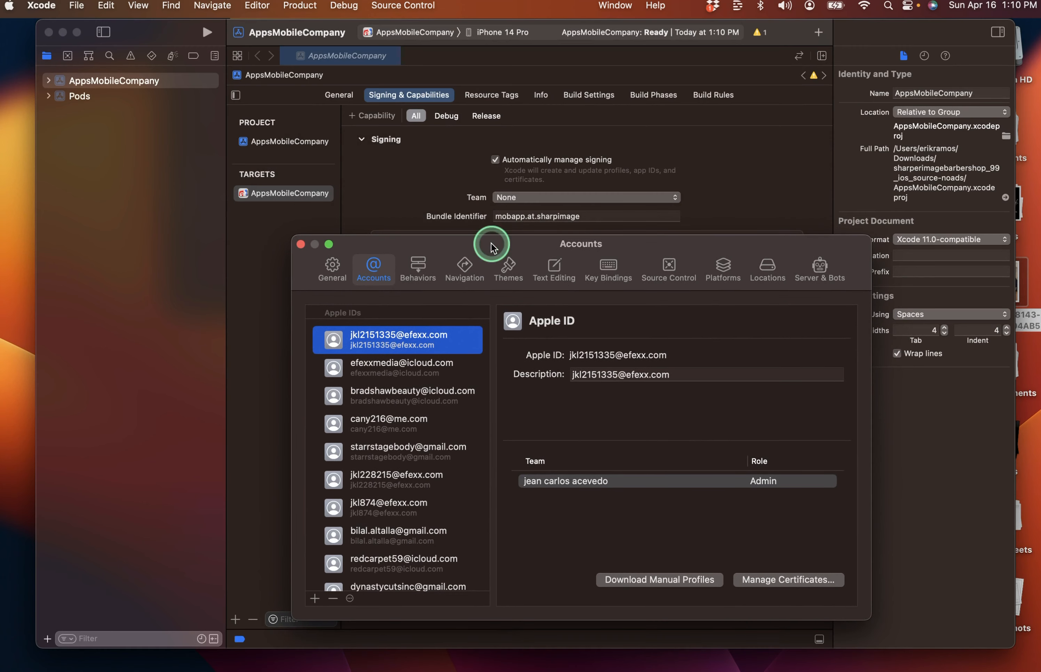
{"action": "scroll", "coordinate": [400, 515], "scroll_direction": "down", "scroll_amount": 2}
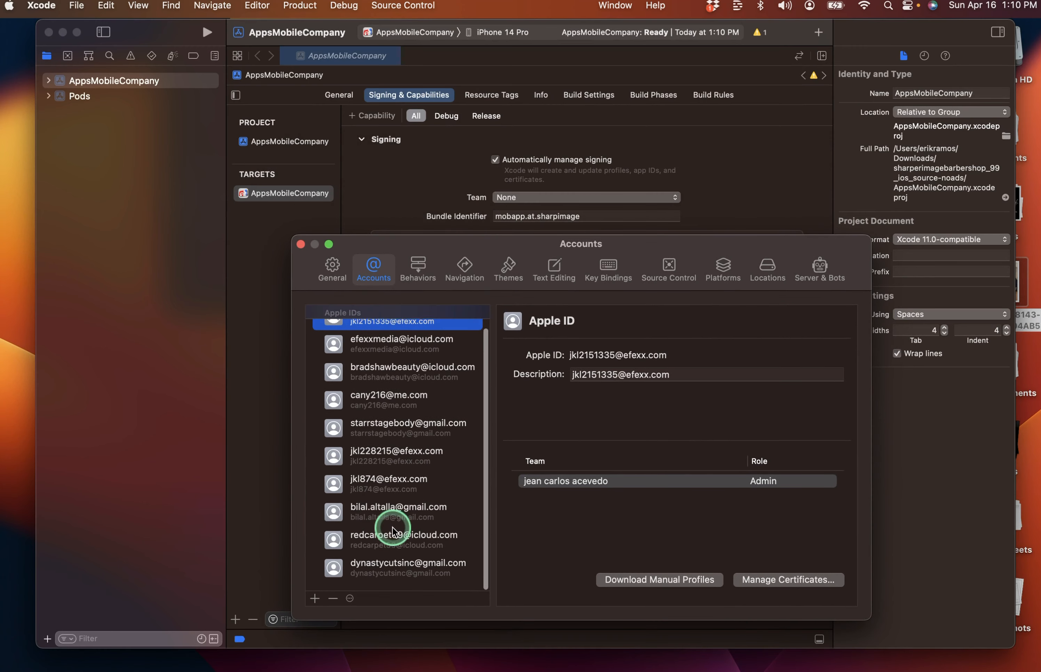
Add another Apple ID in Accounts by pasting its address and password, then close the window.
{"action": "left_click", "coordinate": [314, 599]}
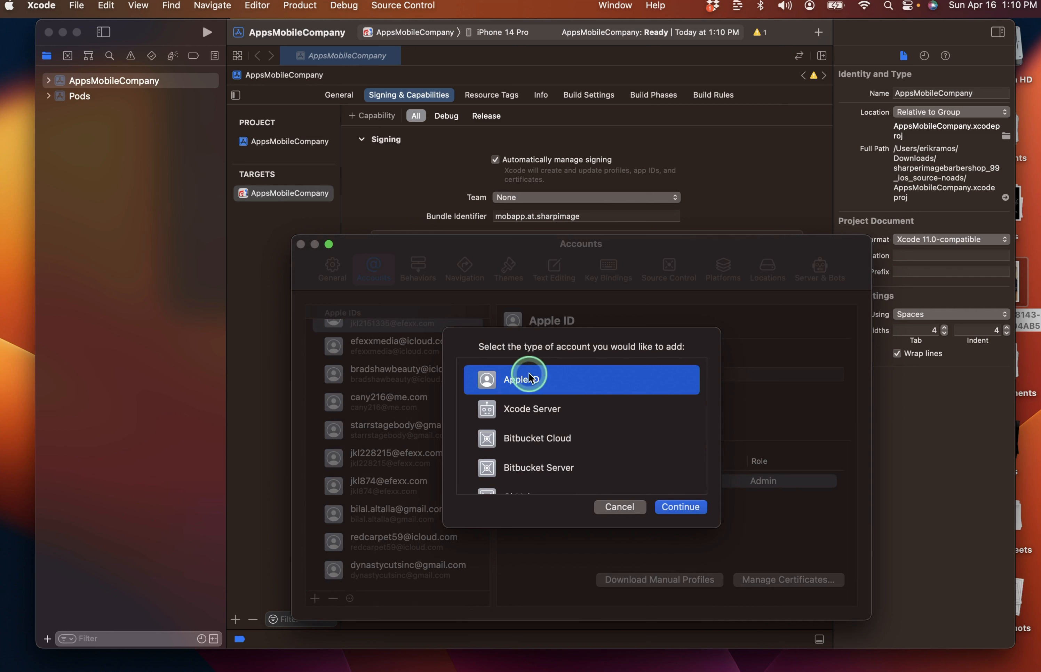
{"action": "left_click", "coordinate": [676, 509]}
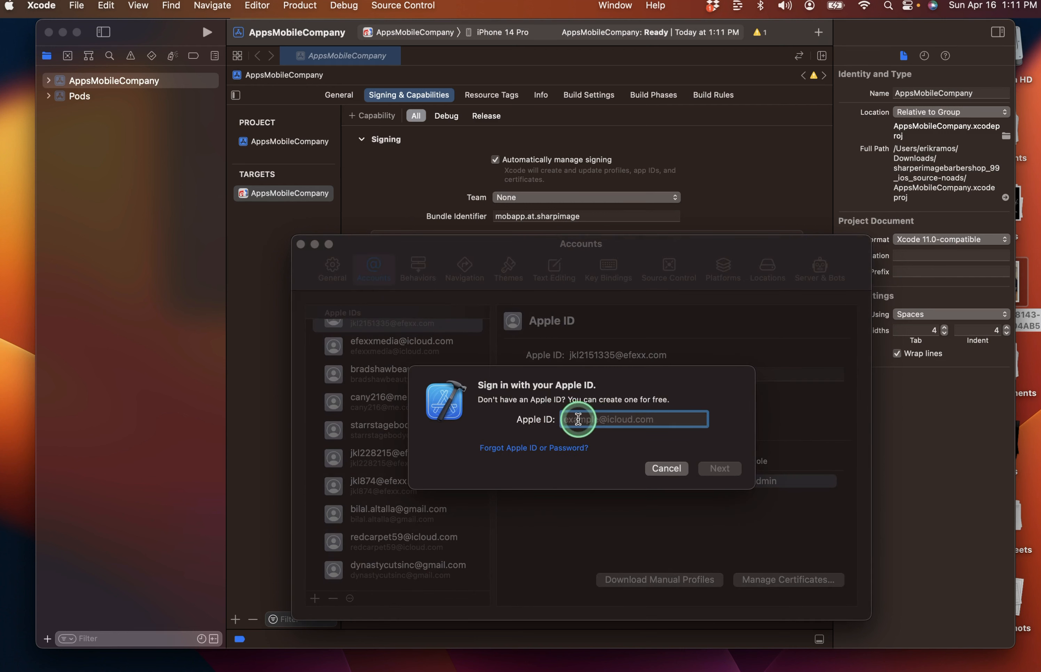
{"action": "key", "text": "super+v"}
{"action": "left_click", "coordinate": [710, 466]}
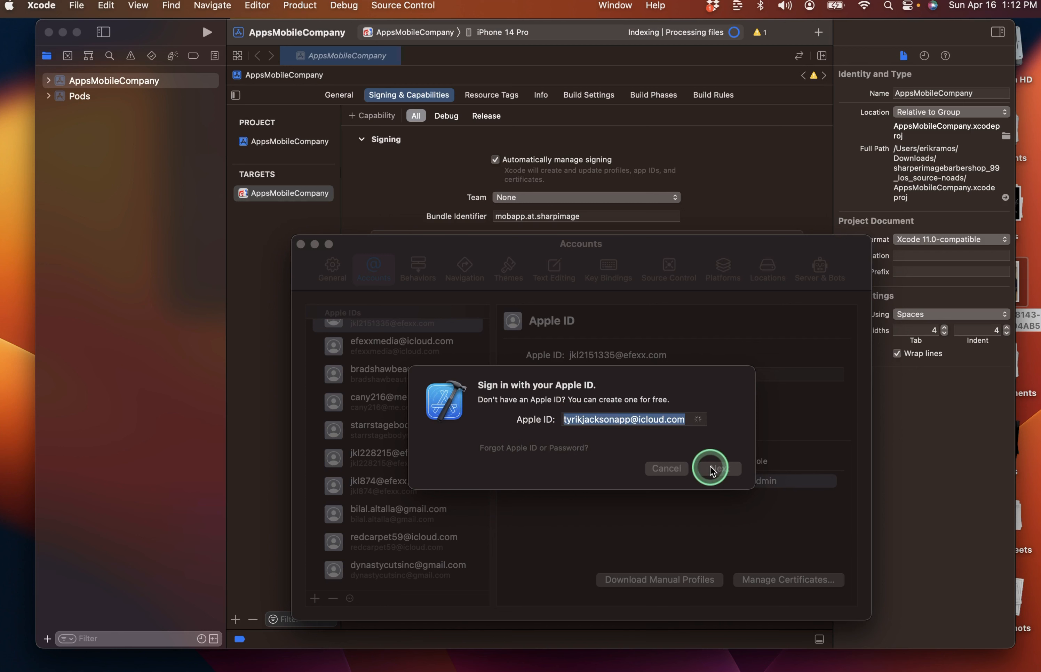
{"action": "key", "text": "super+v"}
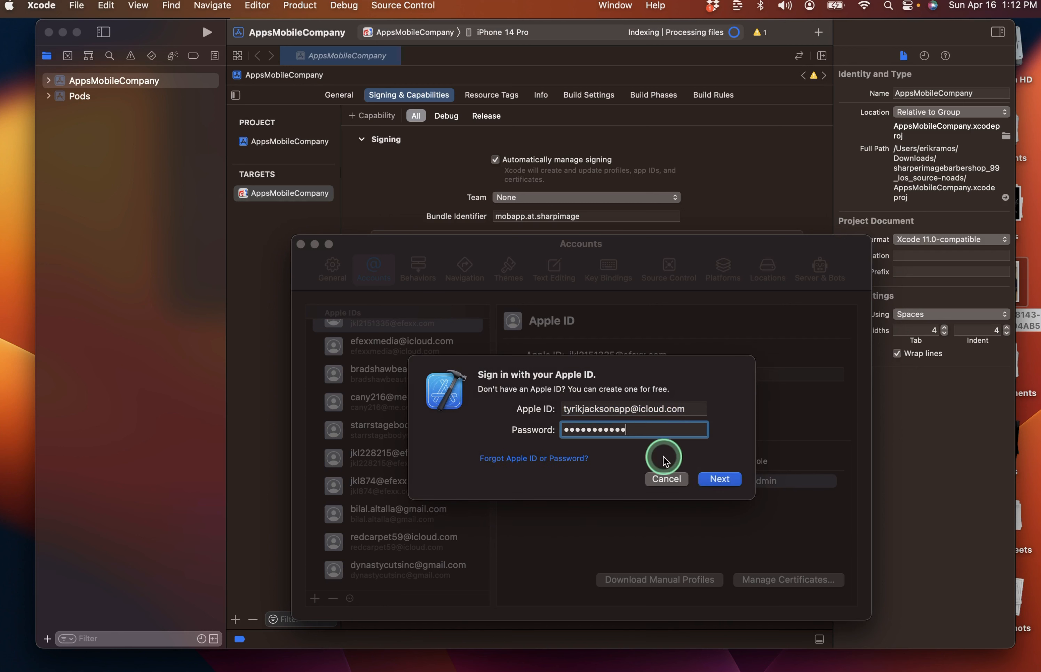
{"action": "left_click", "coordinate": [718, 479]}
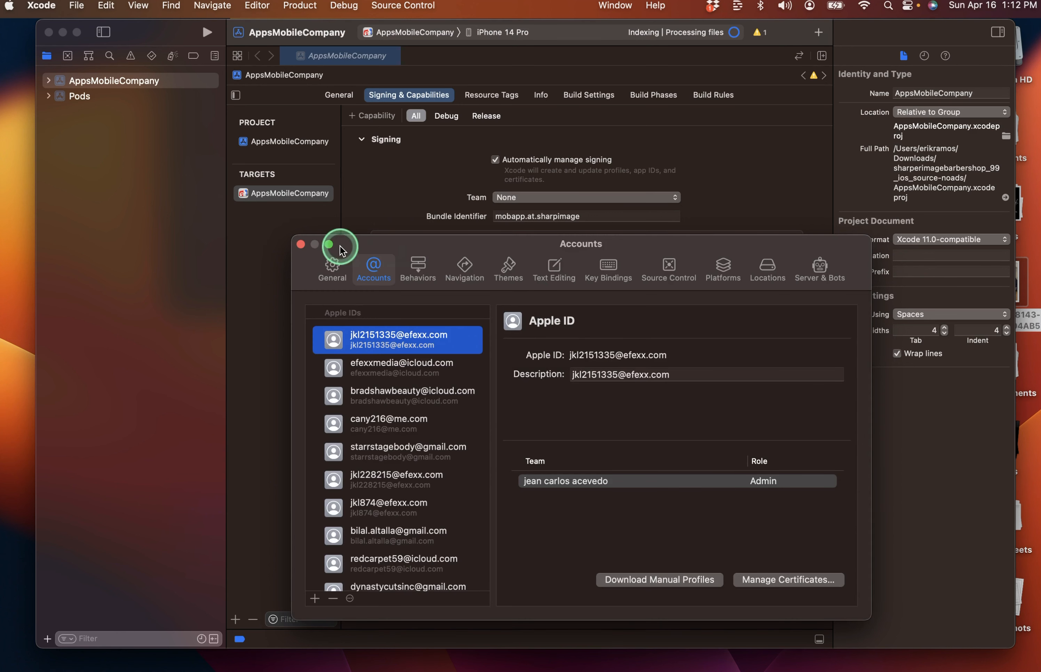
{"action": "left_click", "coordinate": [301, 245]}
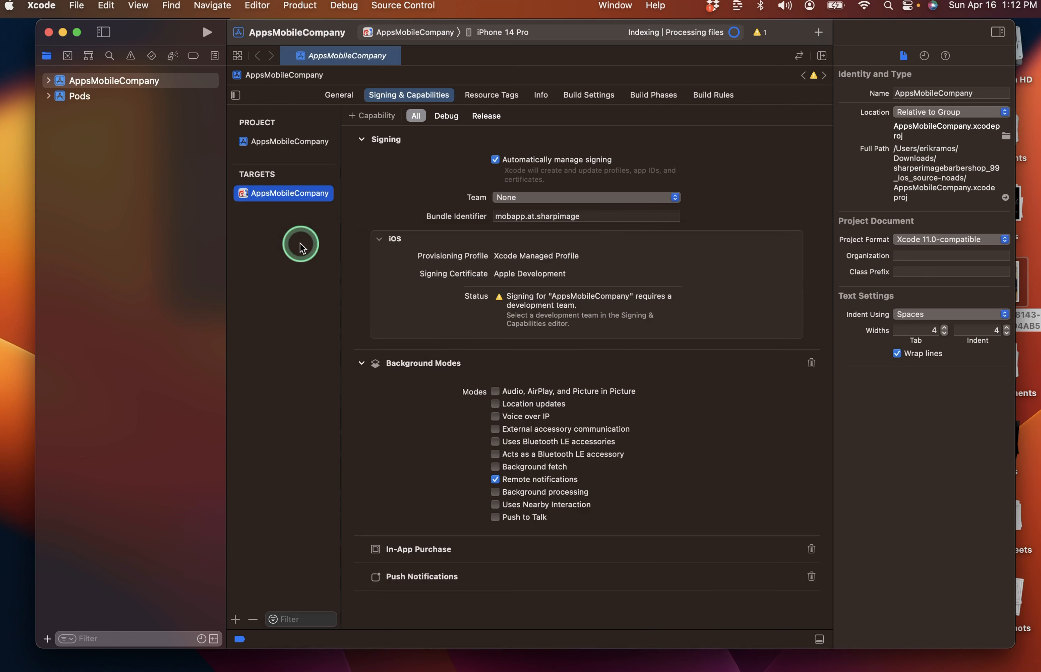
Set the target's signing Team to the newly added developer account, then return to App Store Connect.
{"action": "left_click", "coordinate": [591, 198]}
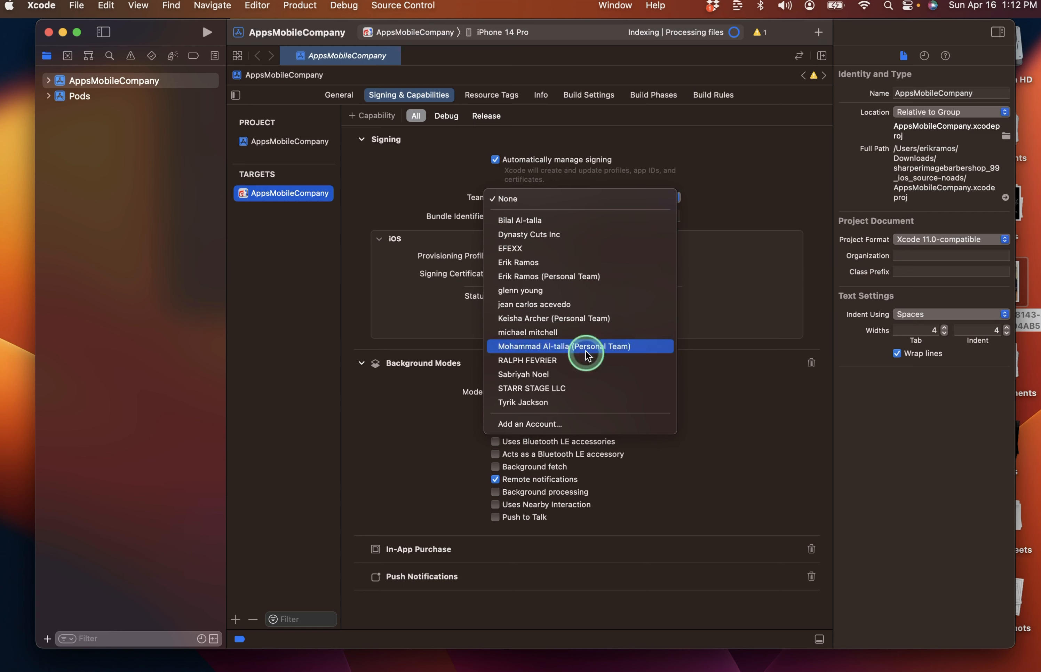
{"action": "left_click", "coordinate": [531, 404]}
{"action": "key", "text": "ctrl+Left"}
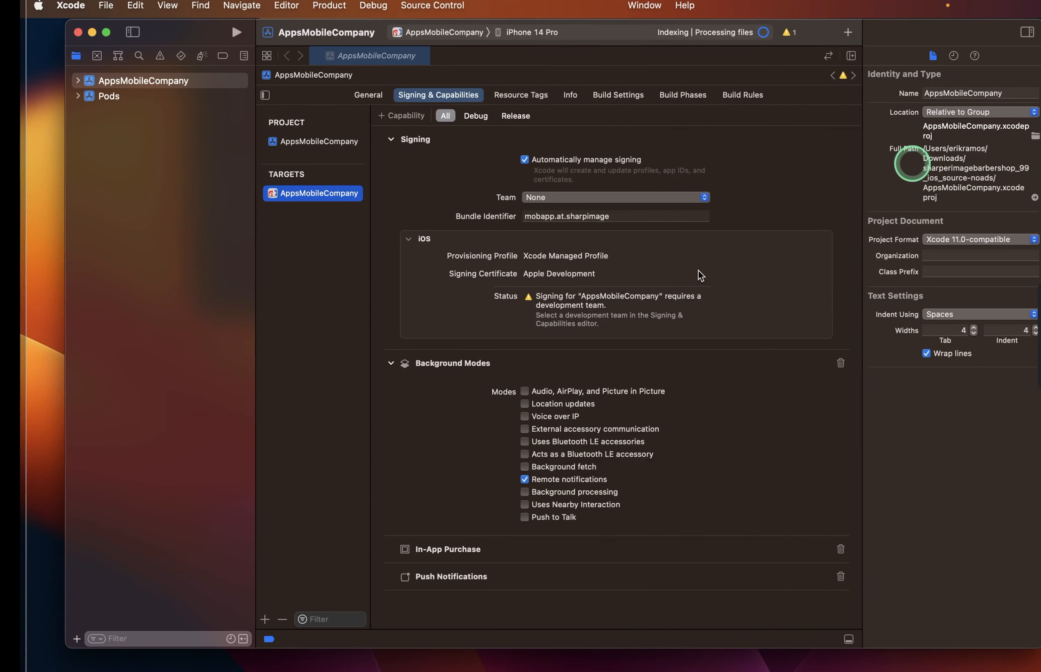
{"action": "left_click", "coordinate": [618, 195]}
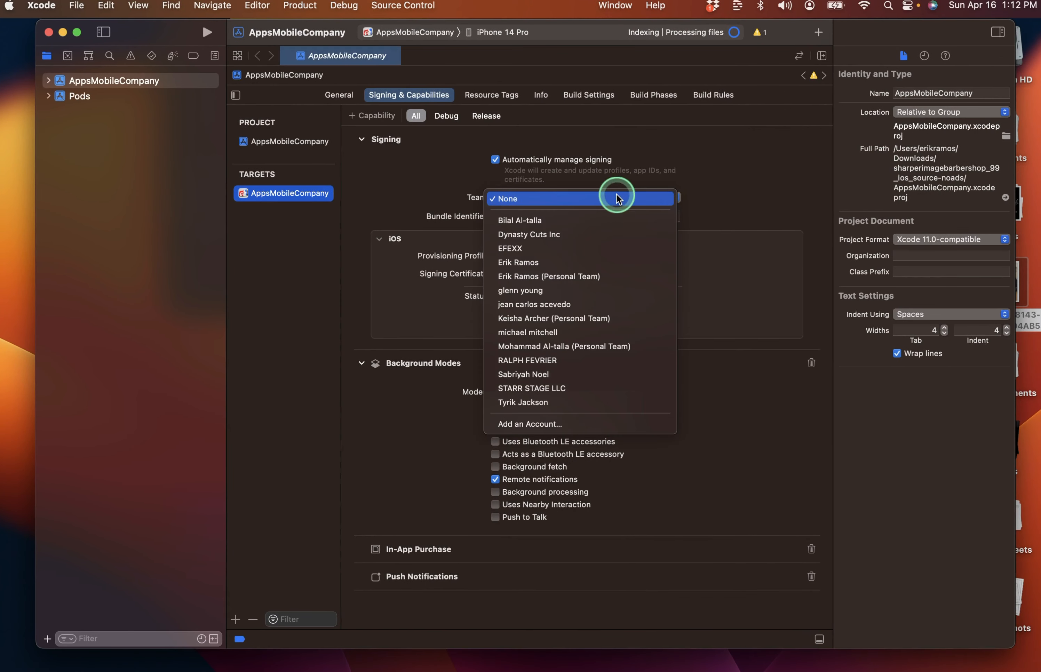
{"action": "left_click", "coordinate": [585, 400]}
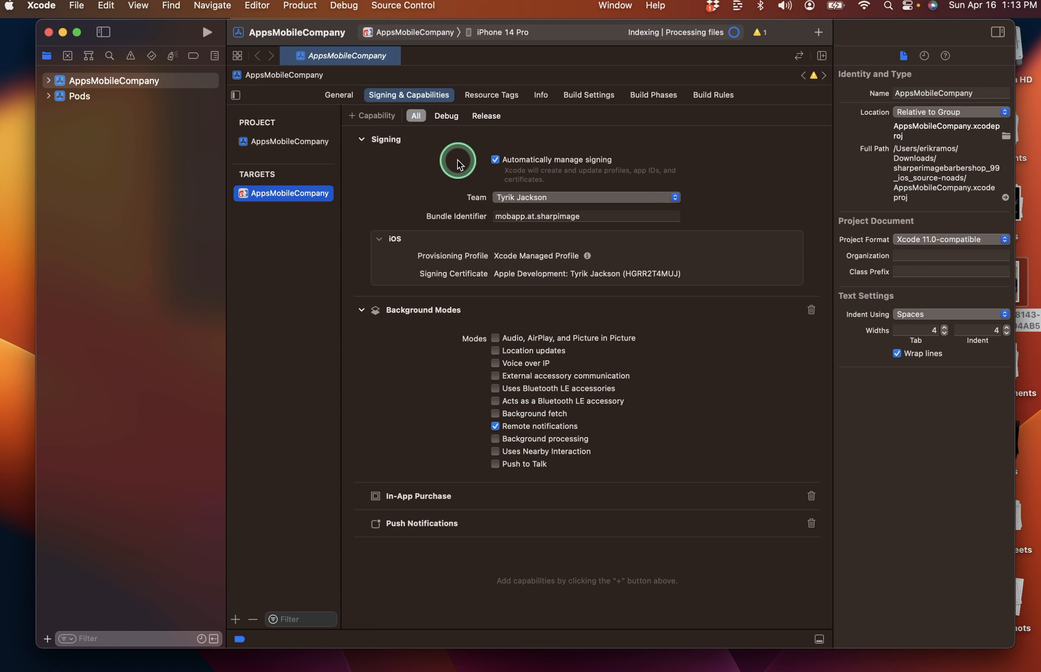
{"action": "key", "text": "ctrl+Left"}
{"action": "left_click", "coordinate": [515, 207]}
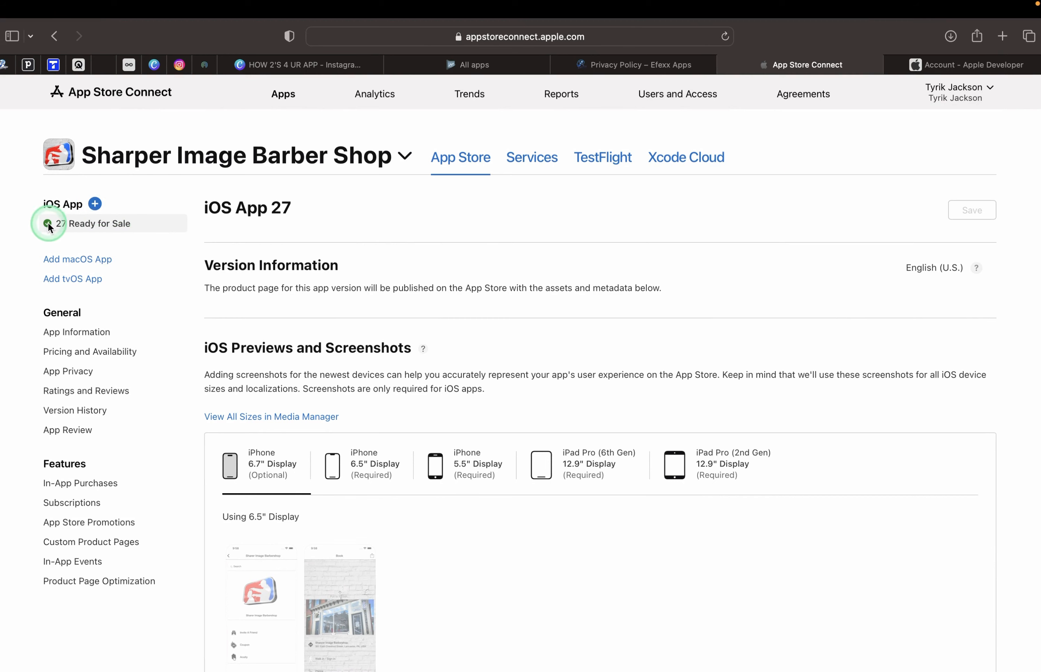
Create iOS App version 28 and open its Prepare for Submission page.
{"action": "left_click", "coordinate": [96, 204]}
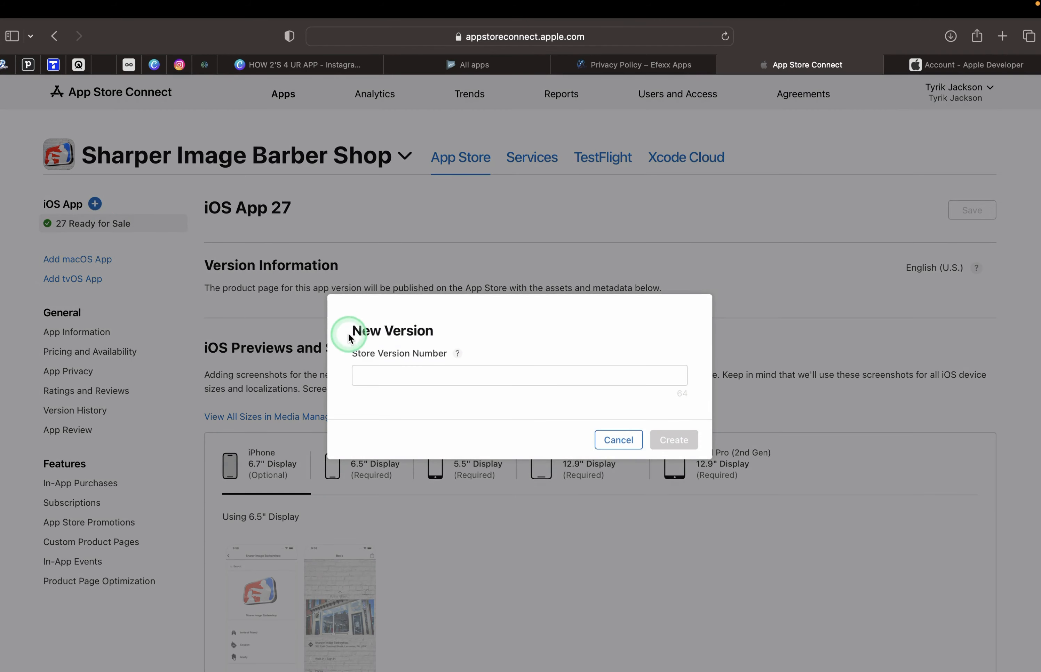
{"action": "left_click", "coordinate": [367, 374]}
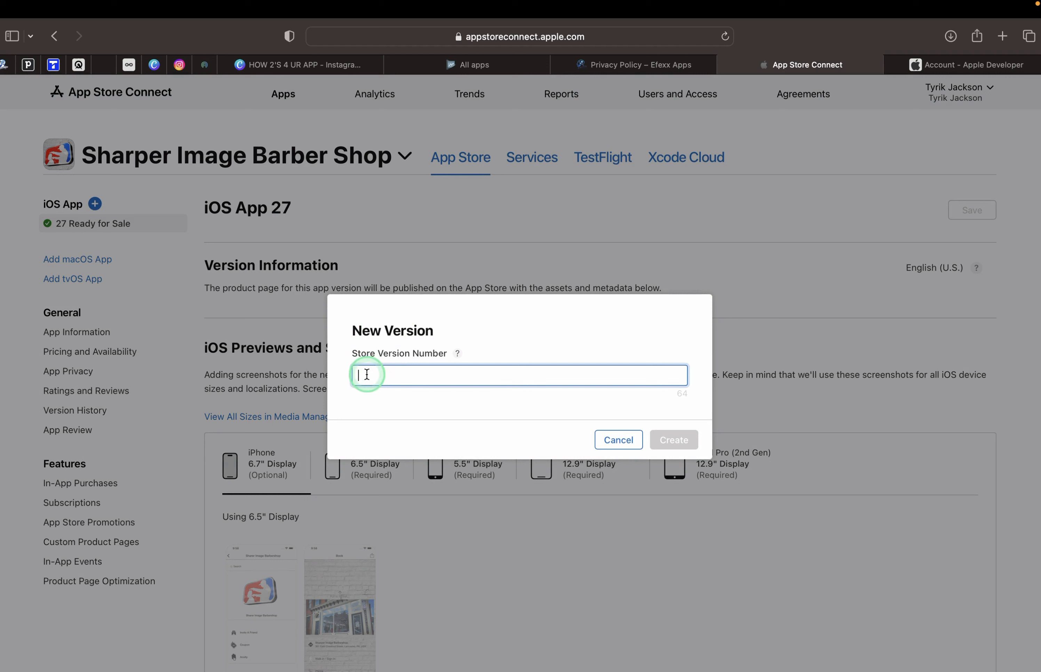
{"action": "type", "text": "2"}
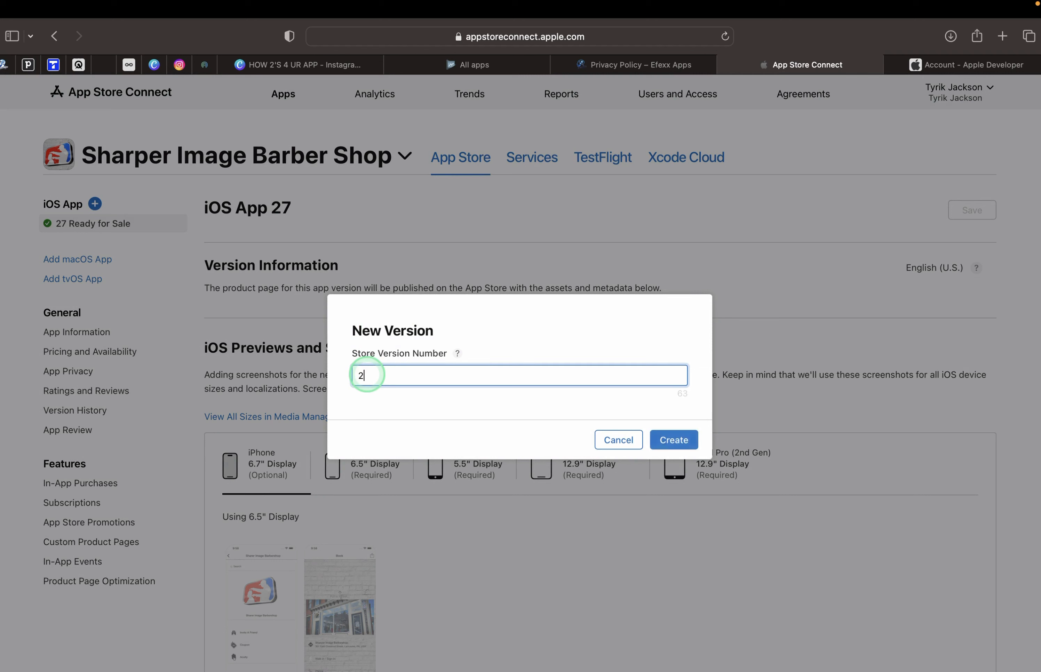
{"action": "type", "text": "8"}
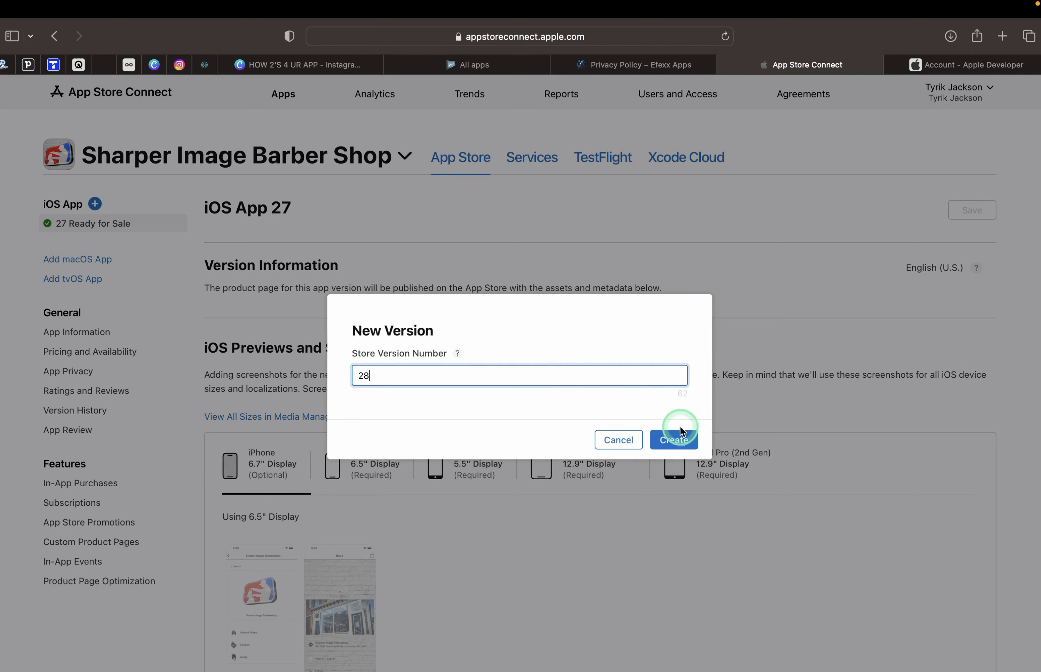
{"action": "left_click", "coordinate": [678, 439]}
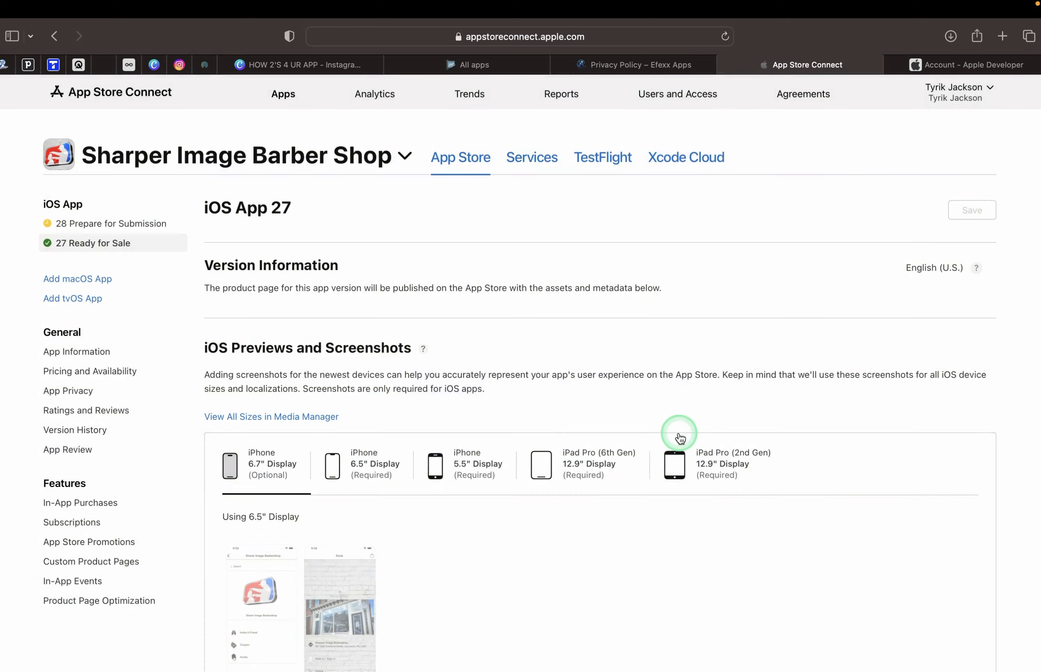
{"action": "left_click", "coordinate": [141, 225]}
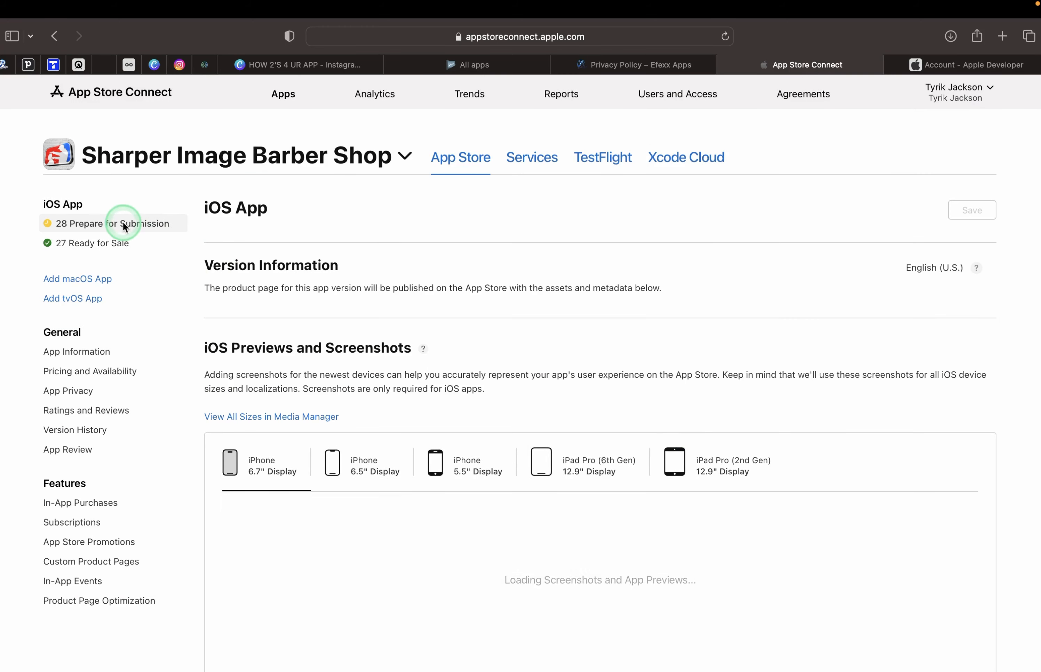
Compare the live version 27 page with the new version 28 page, then return to Xcode.
{"action": "left_click", "coordinate": [117, 244]}
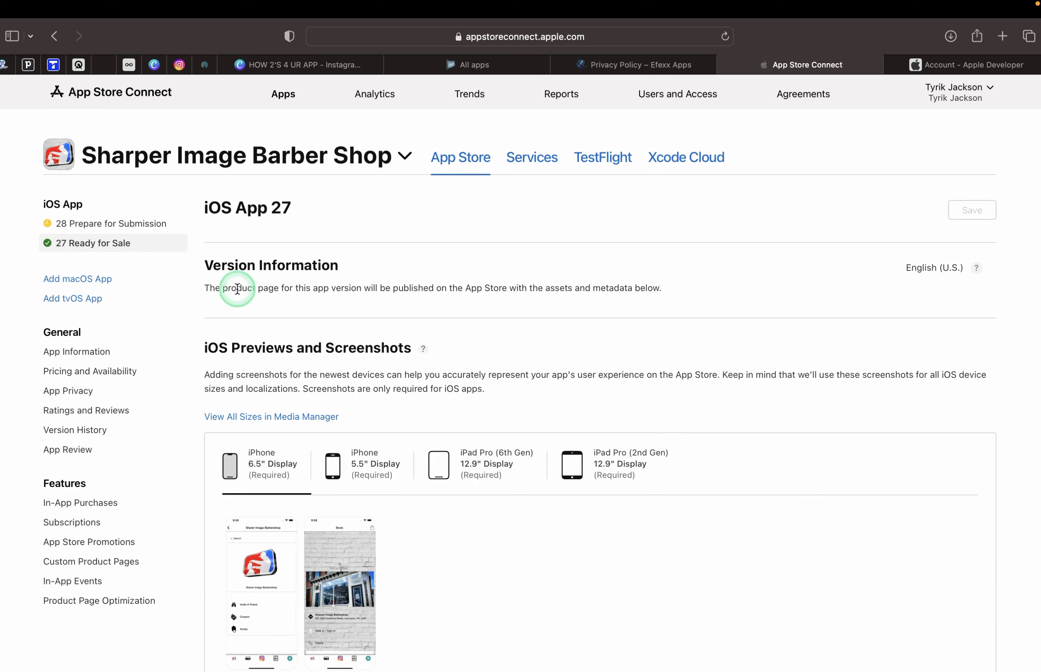
{"action": "left_click_drag", "start_coordinate": [240, 214], "coordinate": [299, 215]}
{"action": "left_click", "coordinate": [78, 225]}
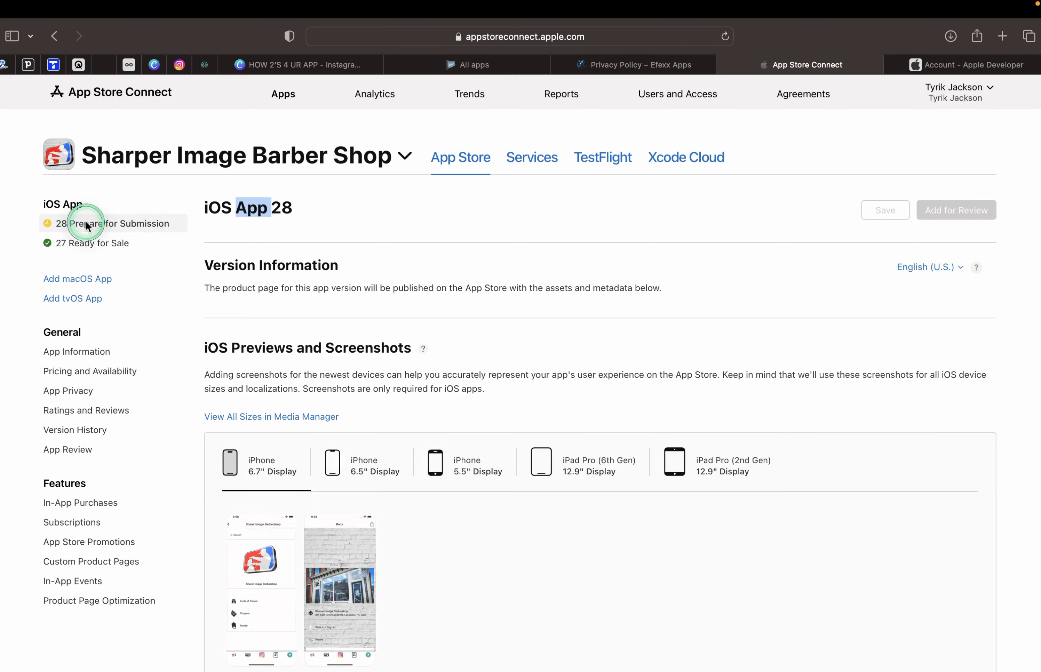
{"action": "scroll", "coordinate": [389, 344], "scroll_direction": "down", "scroll_amount": 10}
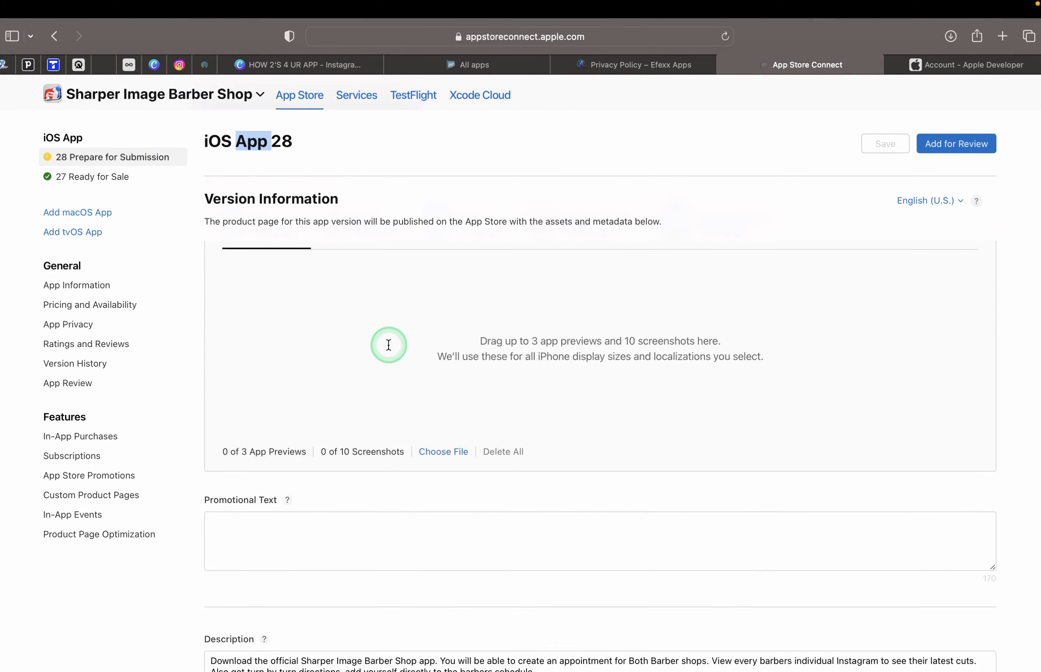
{"action": "scroll", "coordinate": [388, 345], "scroll_direction": "down", "scroll_amount": 15}
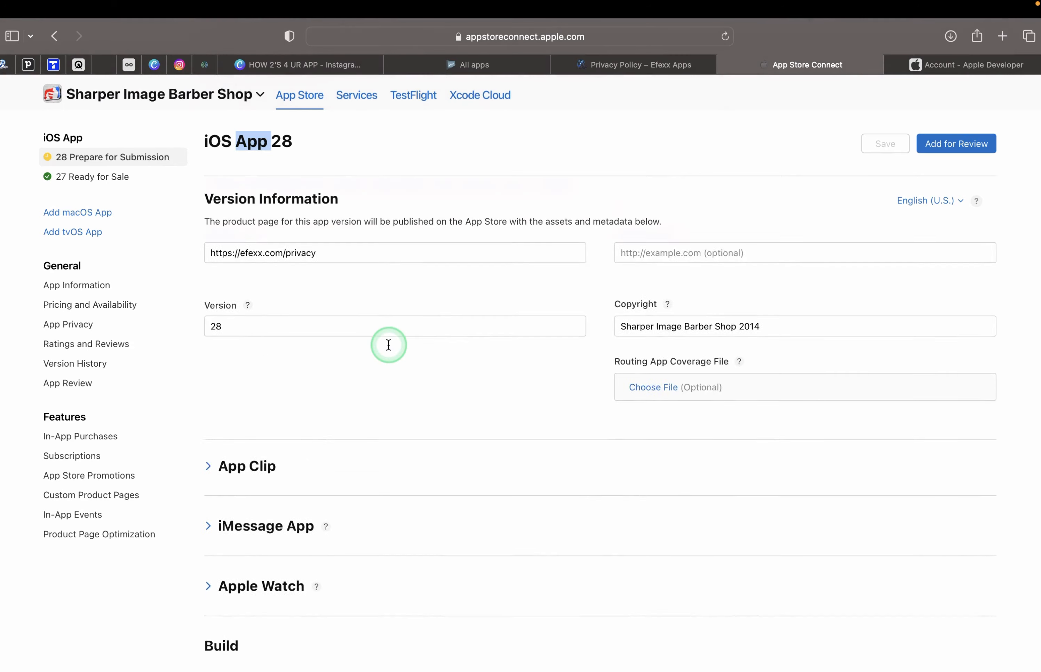
{"action": "scroll", "coordinate": [388, 345], "scroll_direction": "down", "scroll_amount": 2}
{"action": "left_click_drag", "start_coordinate": [193, 421], "coordinate": [256, 425]}
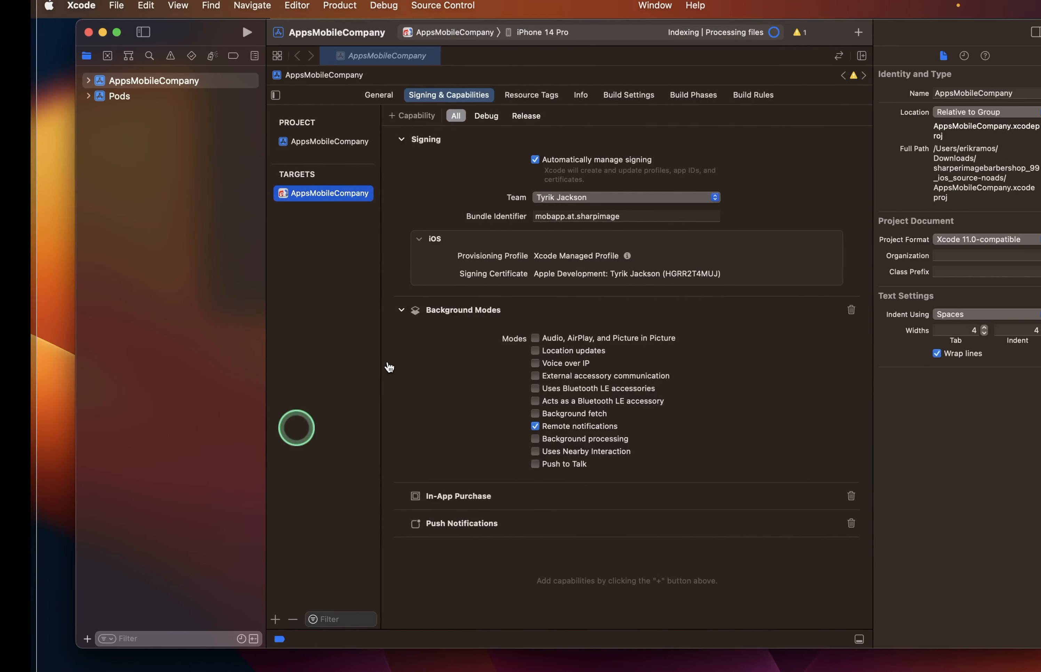
{"action": "left_click", "coordinate": [411, 176]}
{"action": "key", "text": "ctrl+Left"}
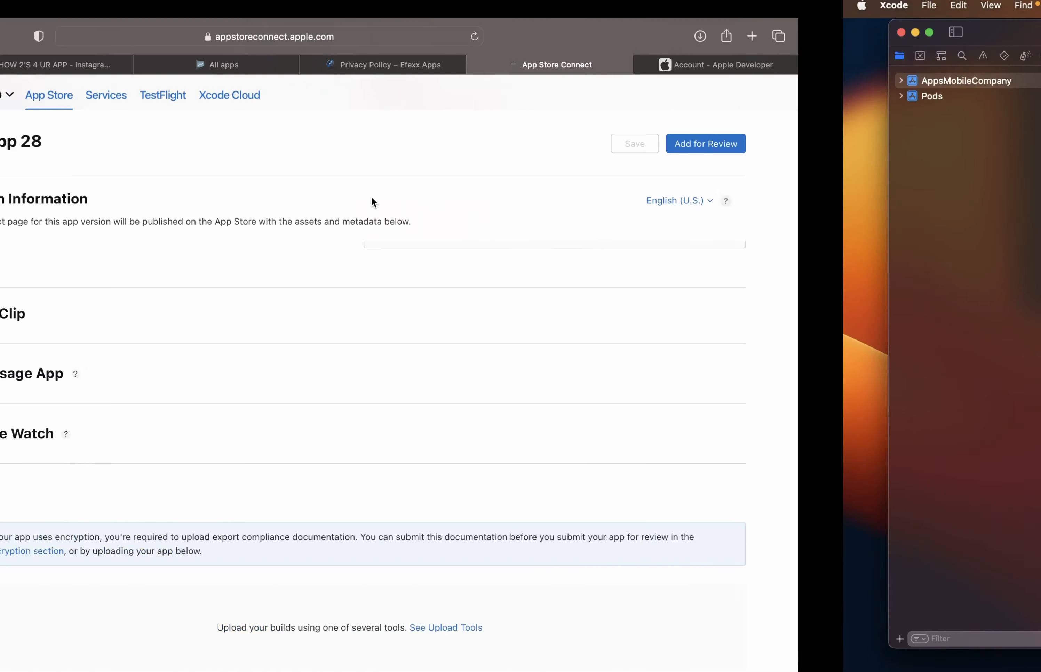
{"action": "scroll", "coordinate": [271, 224], "scroll_direction": "up", "scroll_amount": 10}
{"action": "scroll", "coordinate": [306, 341], "scroll_direction": "up", "scroll_amount": 10}
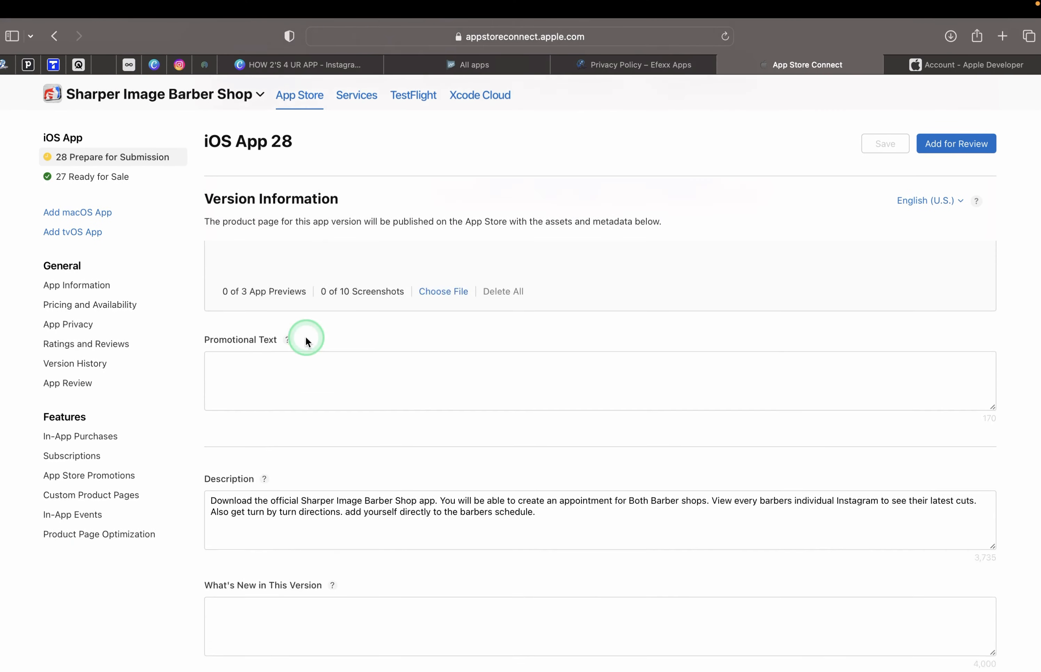
{"action": "key", "text": "ctrl+Right"}
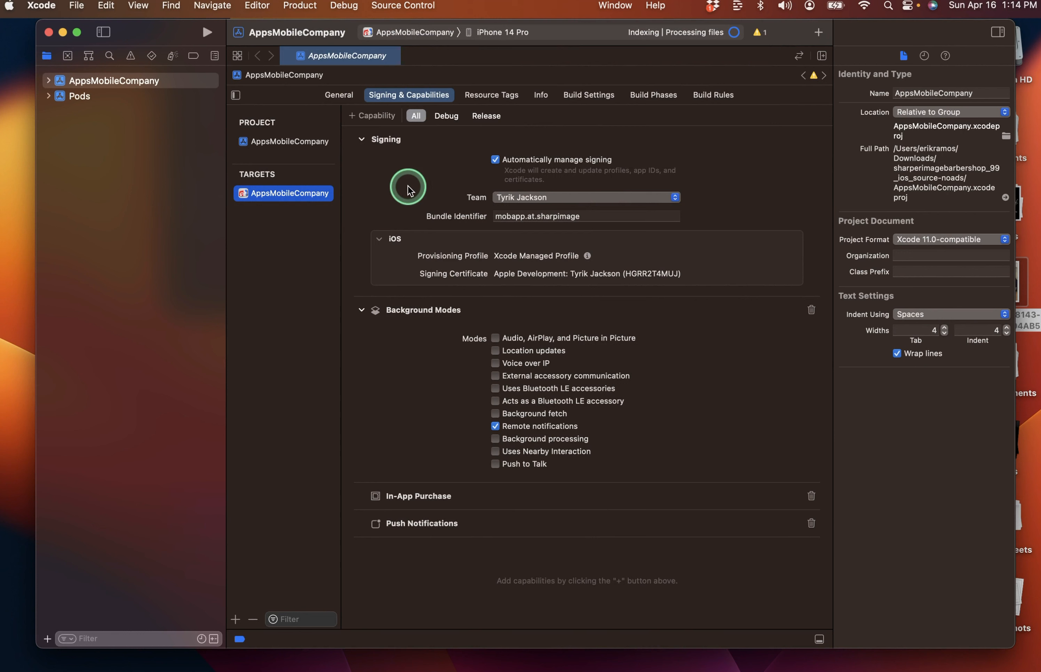
Set the run destination to Any iOS Device and start Product > Archive.
{"action": "left_click", "coordinate": [526, 40]}
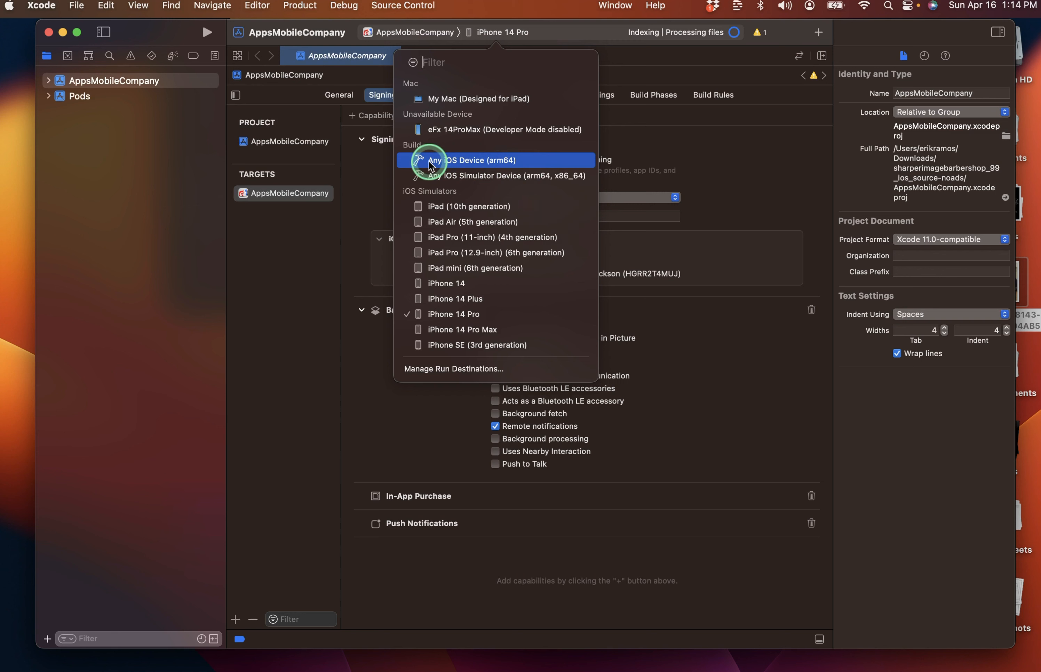
{"action": "left_click", "coordinate": [460, 161]}
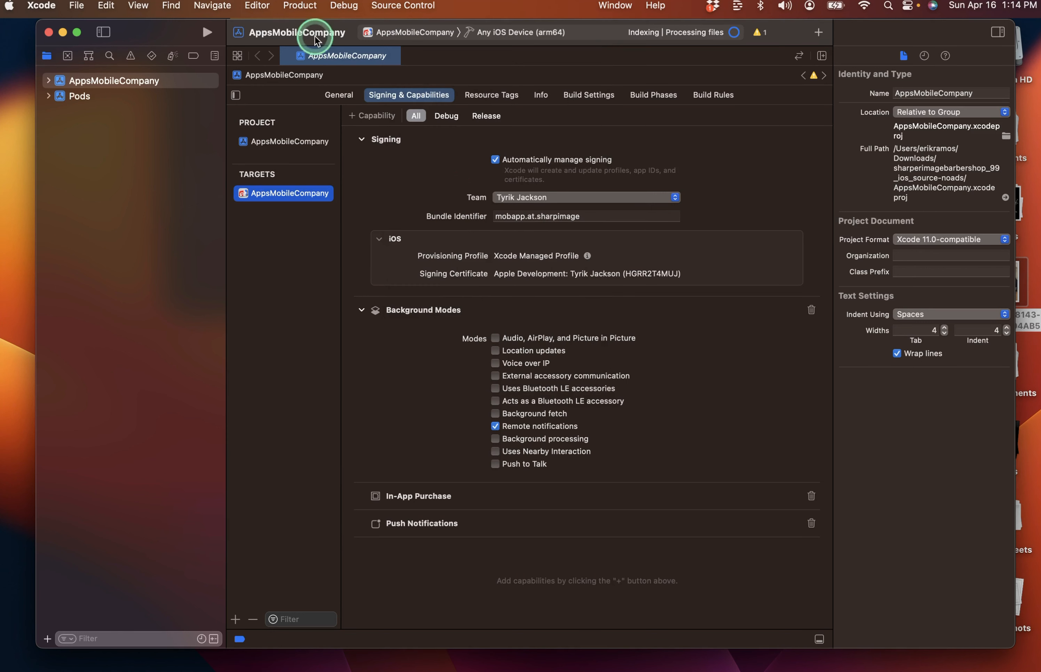
{"action": "left_click", "coordinate": [300, 7]}
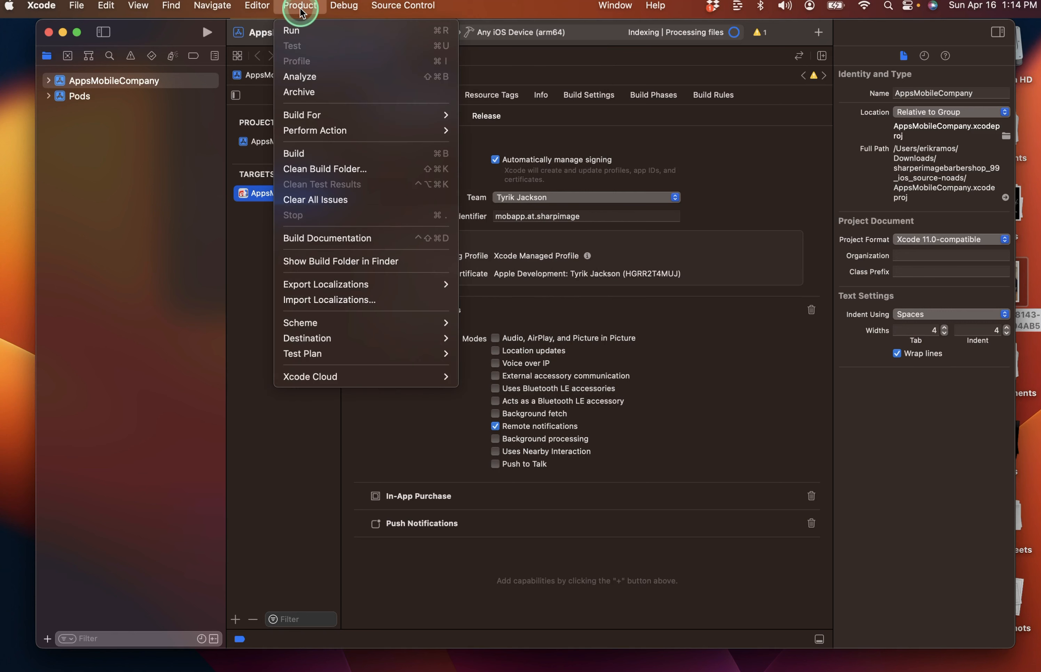
{"action": "left_click", "coordinate": [323, 91]}
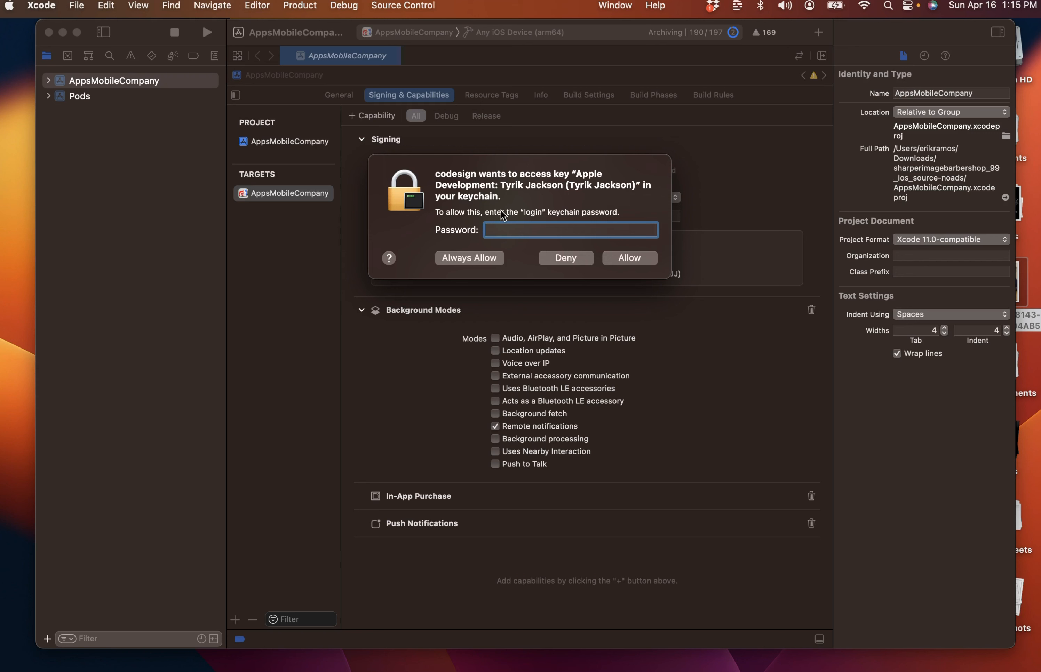
Enter the login keychain password and choose Always Allow for codesign.
{"action": "type", "text": "•"}
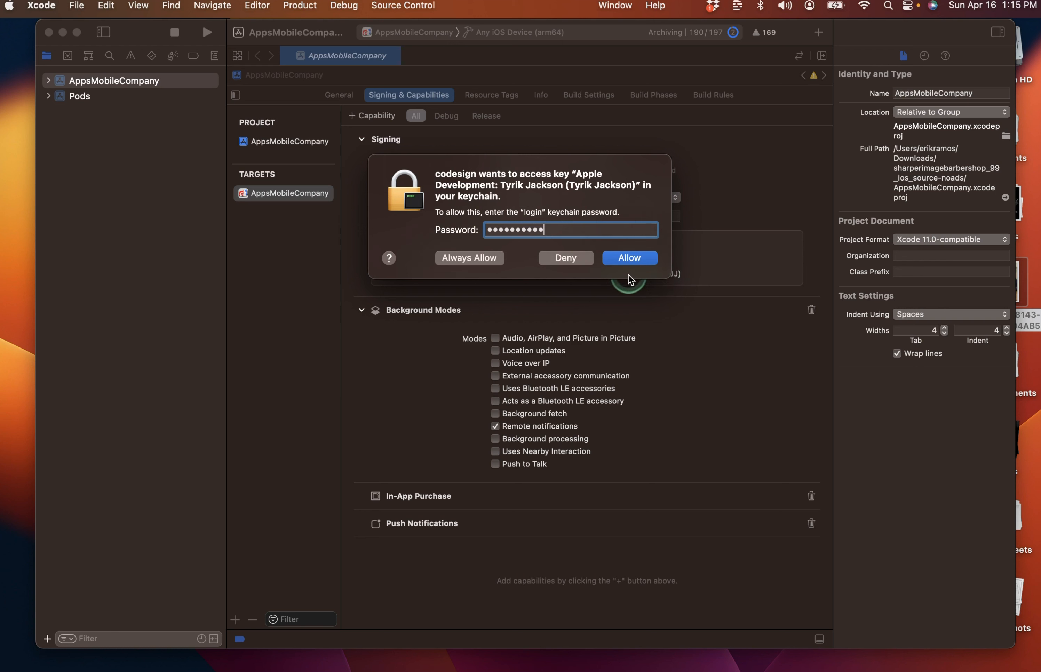
{"action": "left_click", "coordinate": [459, 259]}
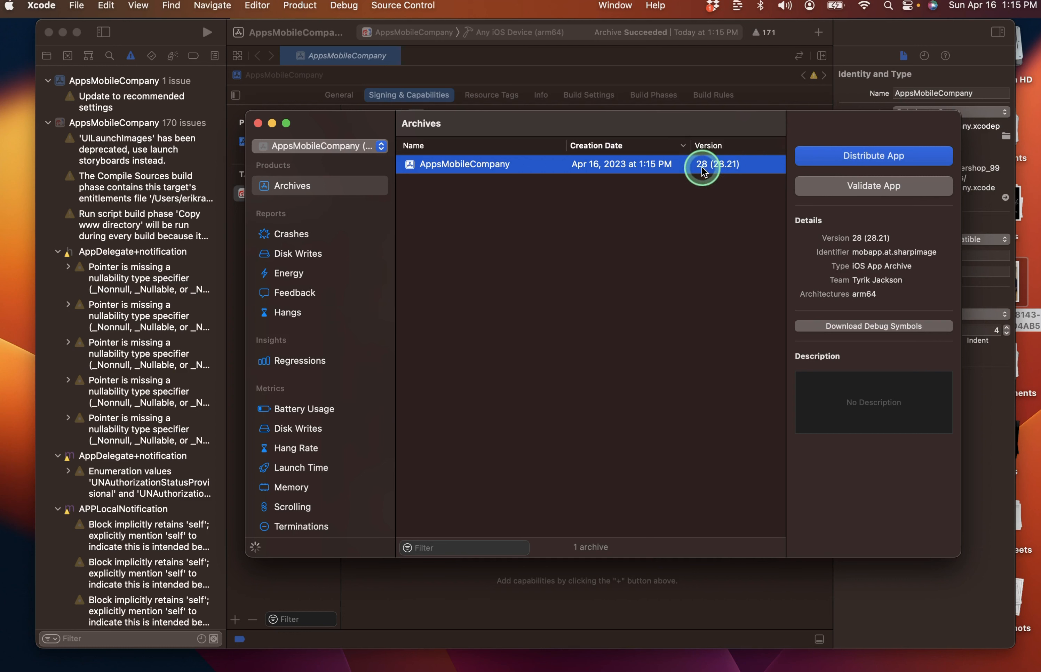
Upload the 28 (28.21) archive to App Store Connect with default options and automatic signing.
{"action": "left_click", "coordinate": [843, 156]}
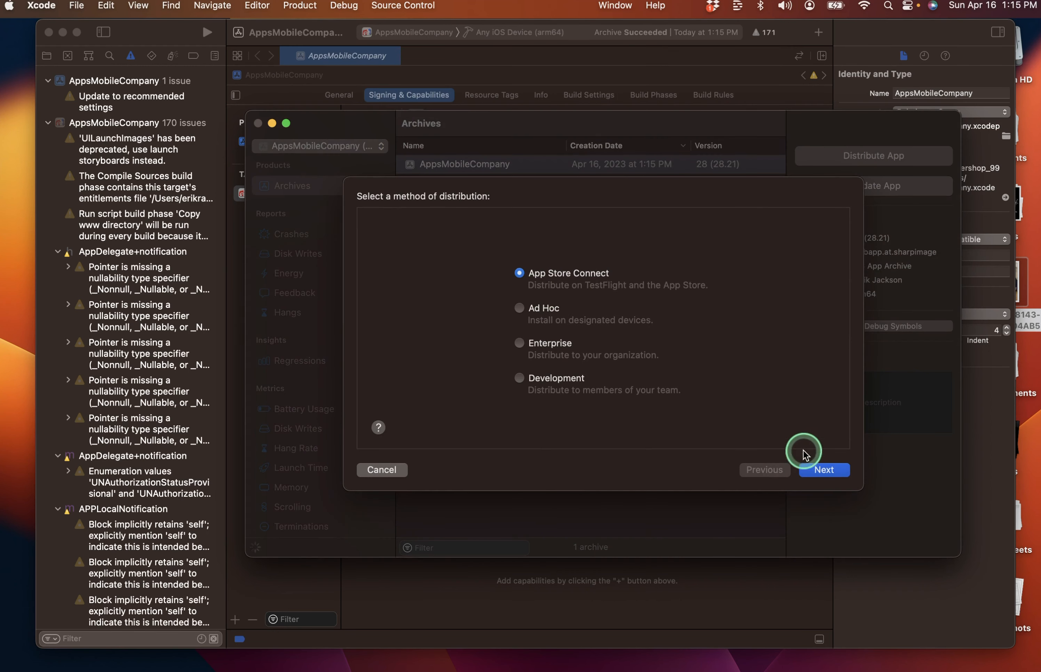
{"action": "left_click", "coordinate": [818, 469]}
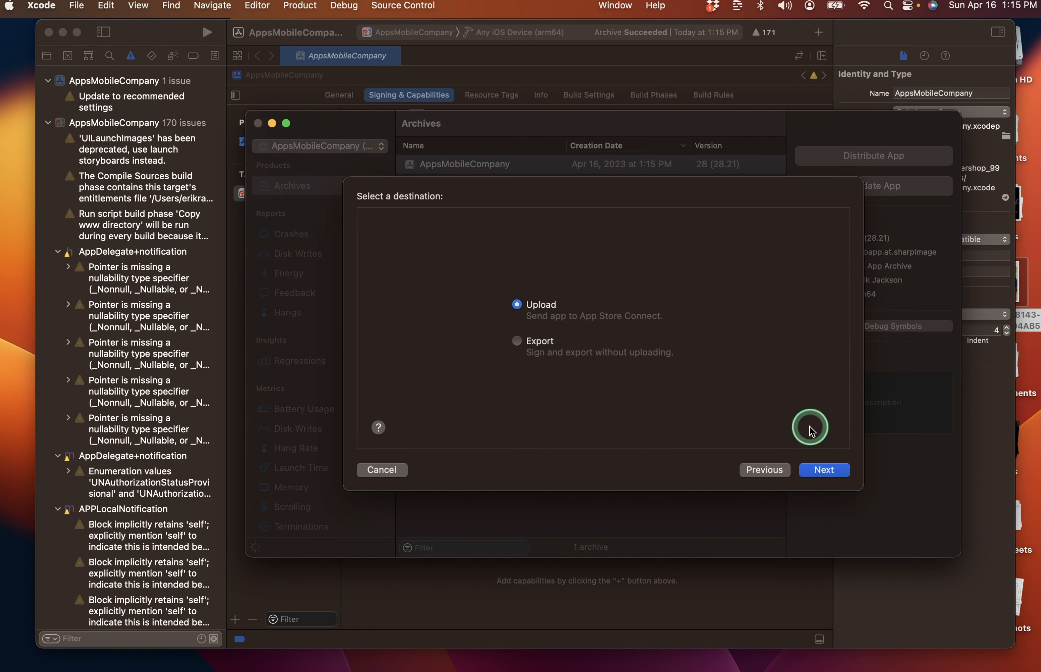
{"action": "left_click", "coordinate": [821, 472]}
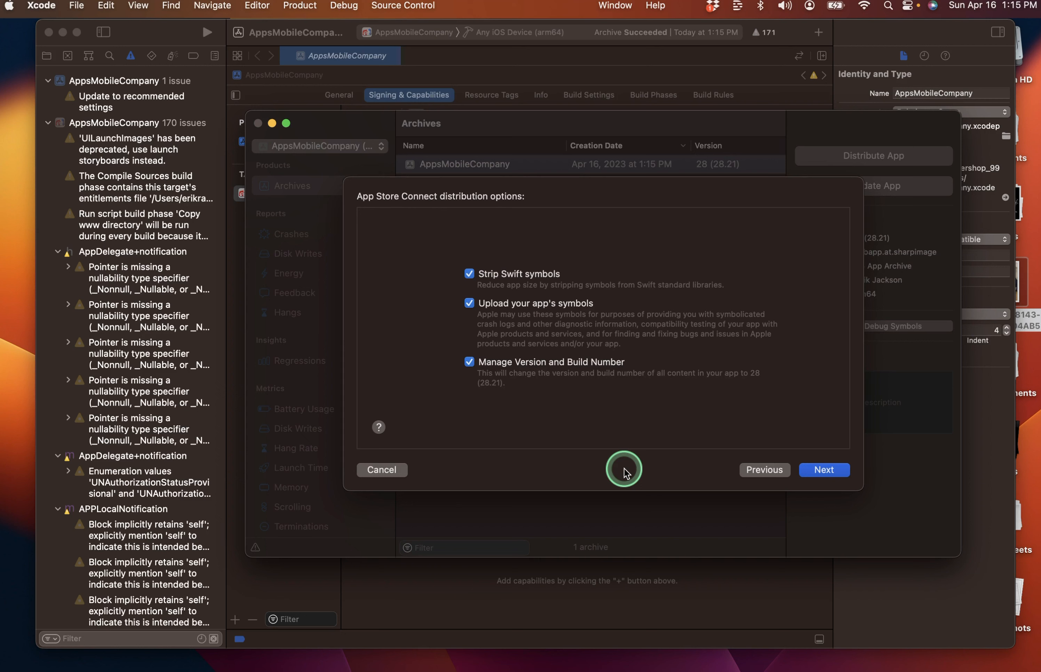
{"action": "left_click", "coordinate": [826, 470]}
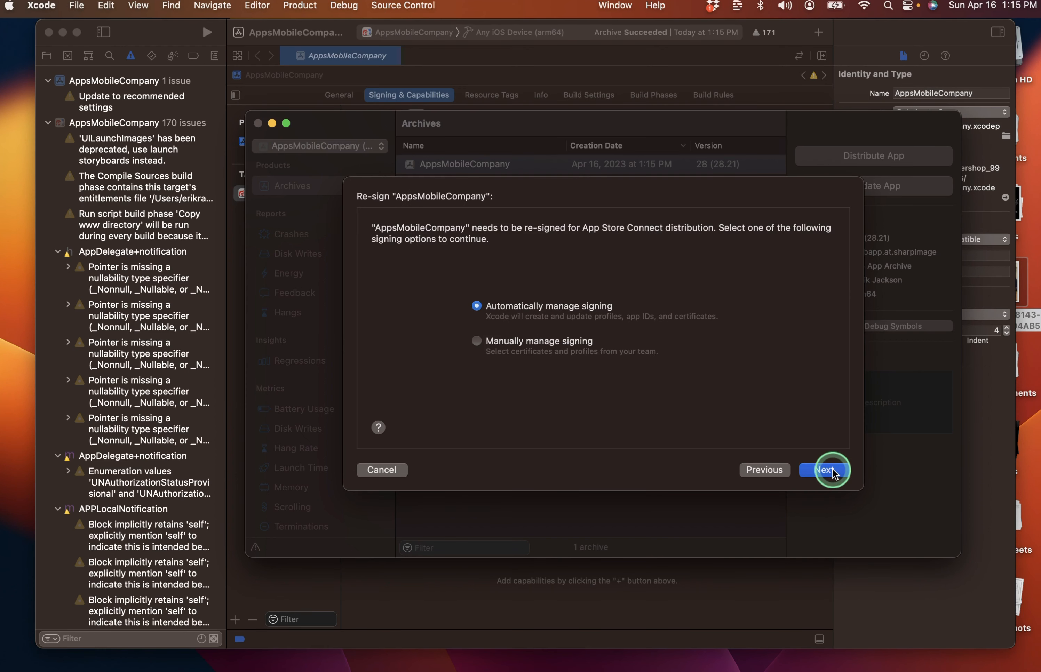
{"action": "left_click", "coordinate": [823, 471]}
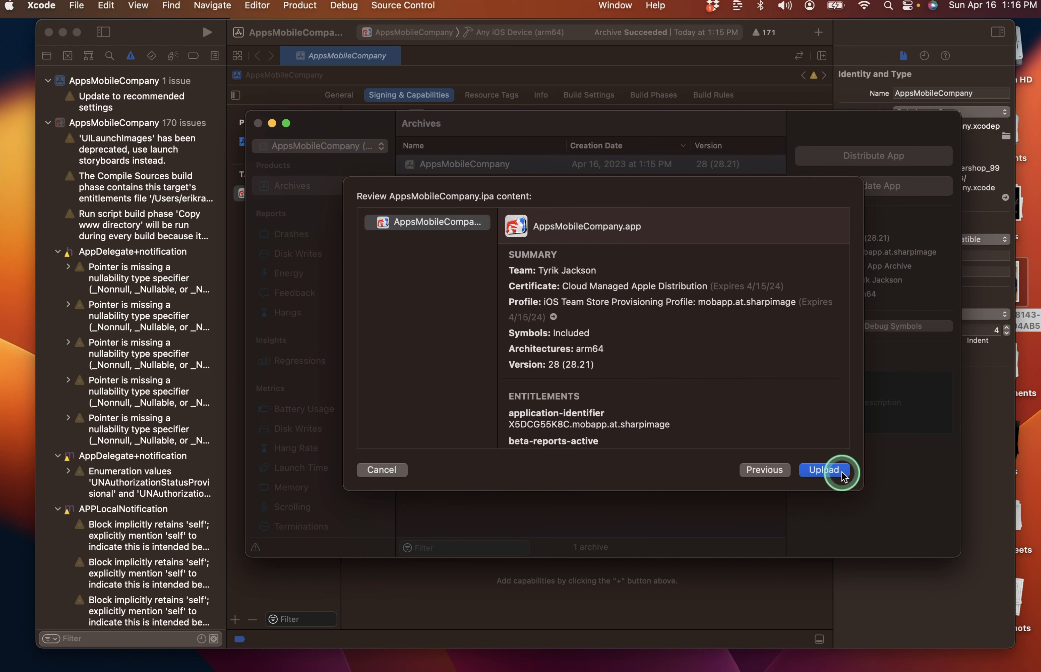
{"action": "left_click", "coordinate": [825, 471]}
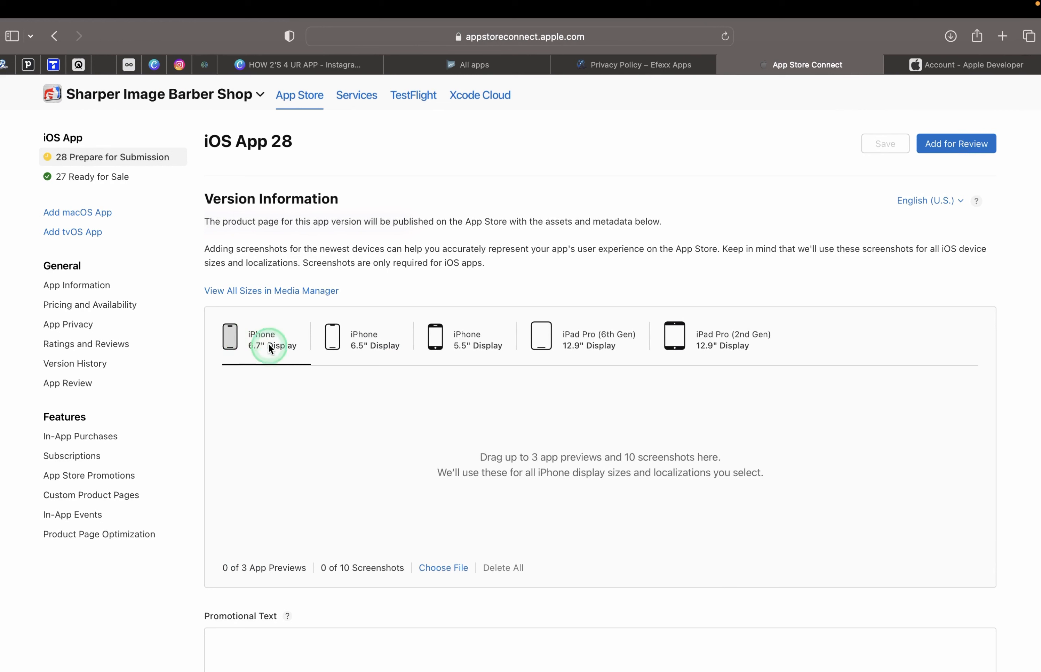
Check the uploaded screenshots under each iPhone and iPad display tab.
{"action": "left_click", "coordinate": [355, 349]}
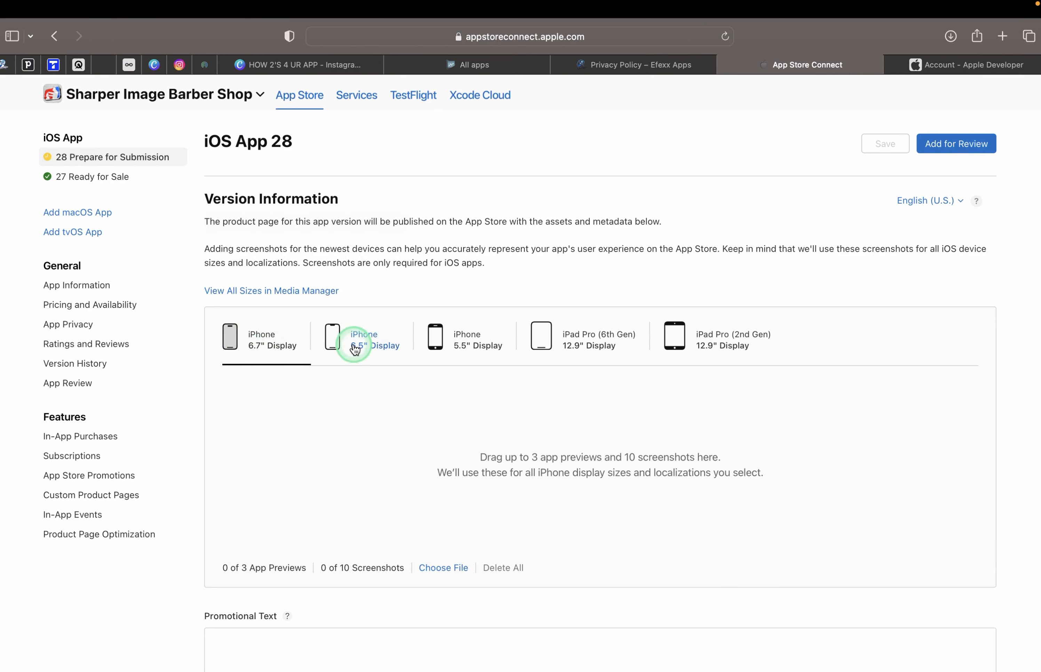
{"action": "left_click", "coordinate": [719, 339]}
{"action": "left_click", "coordinate": [595, 343]}
{"action": "left_click", "coordinate": [483, 344]}
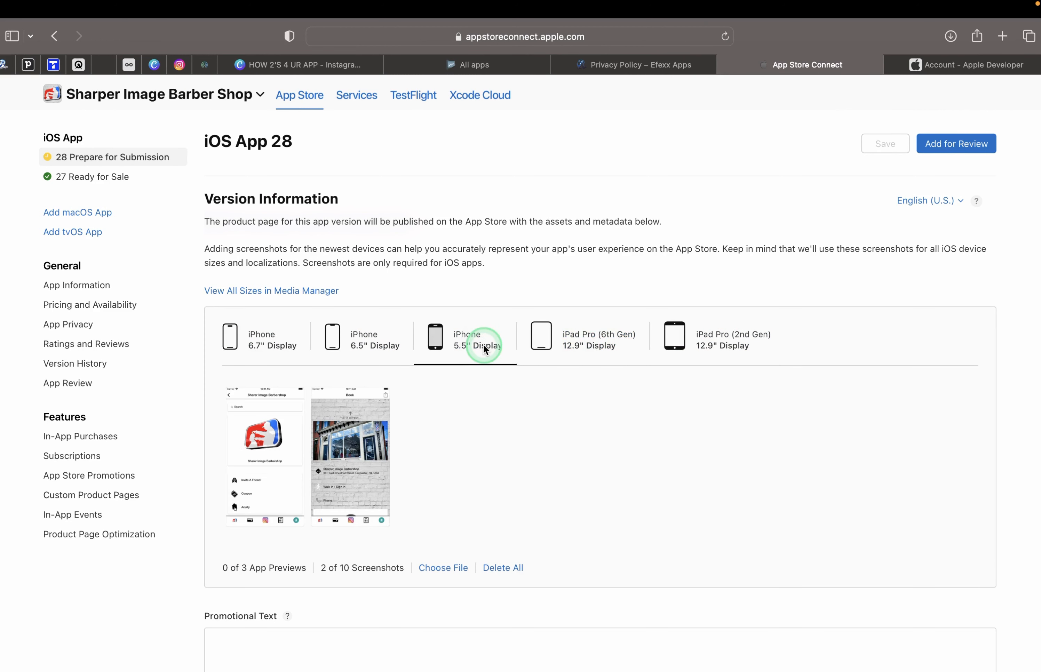
{"action": "left_click", "coordinate": [367, 346]}
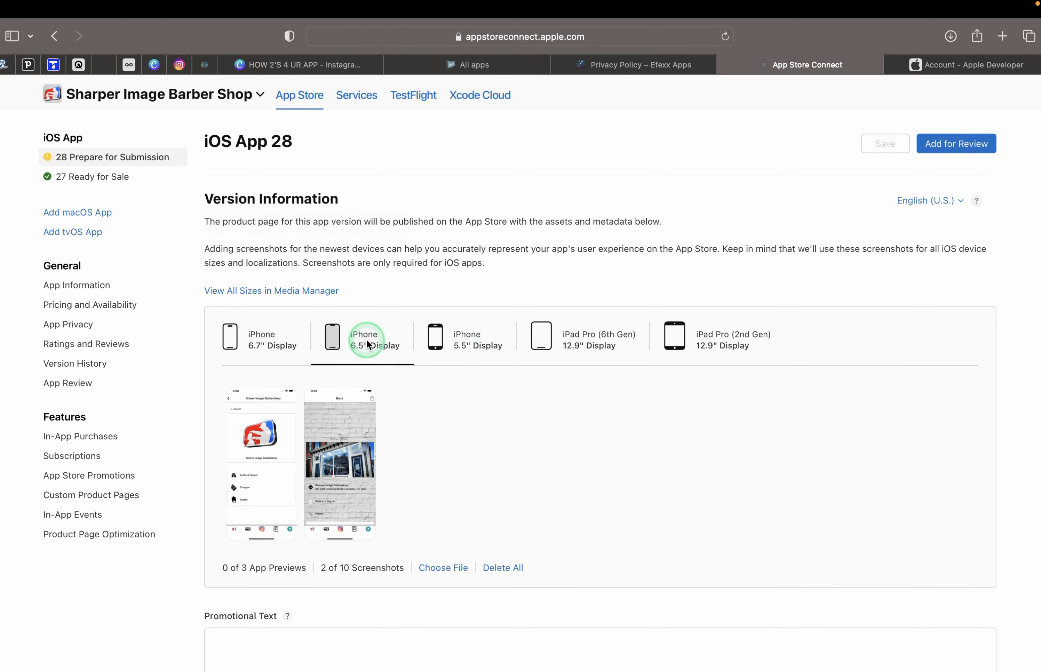
{"action": "left_click", "coordinate": [254, 341]}
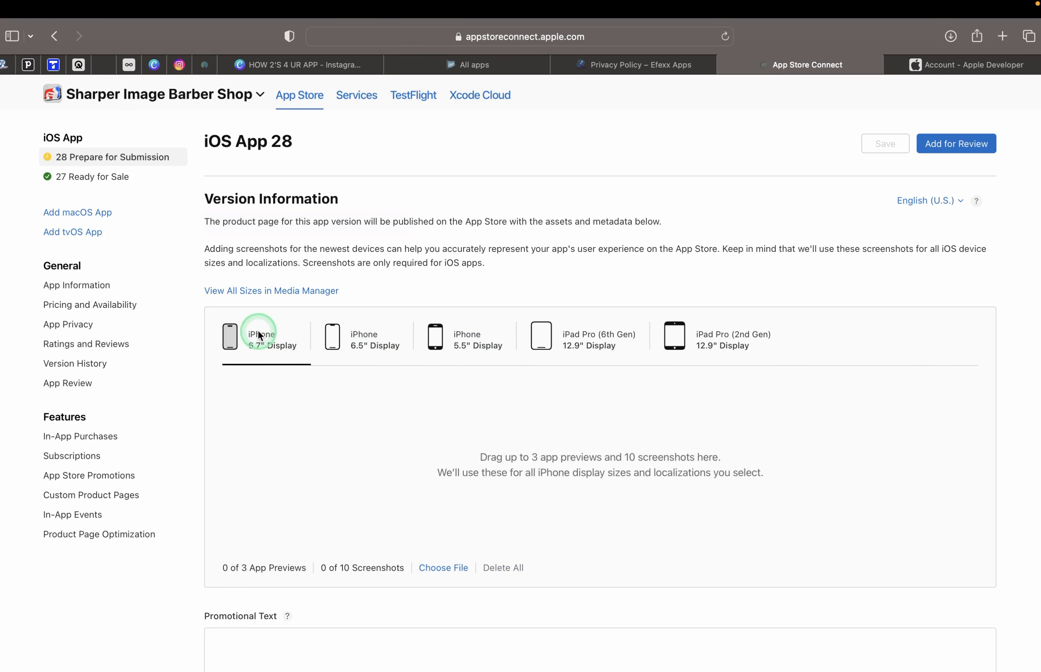
{"action": "left_click_drag", "start_coordinate": [252, 346], "coordinate": [299, 349]}
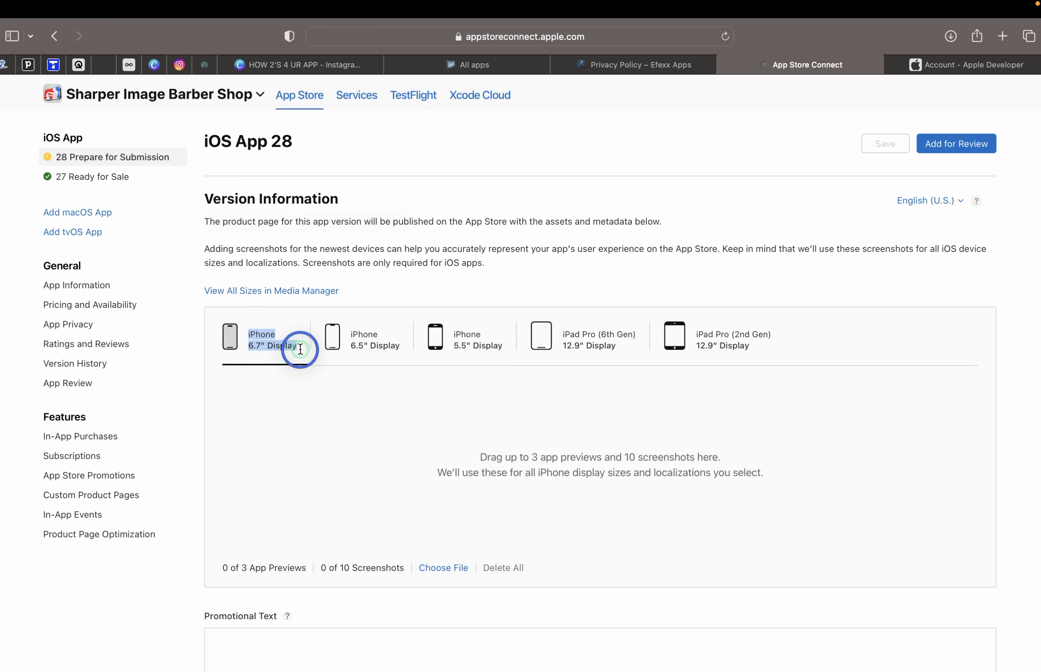
{"action": "left_click", "coordinate": [297, 478]}
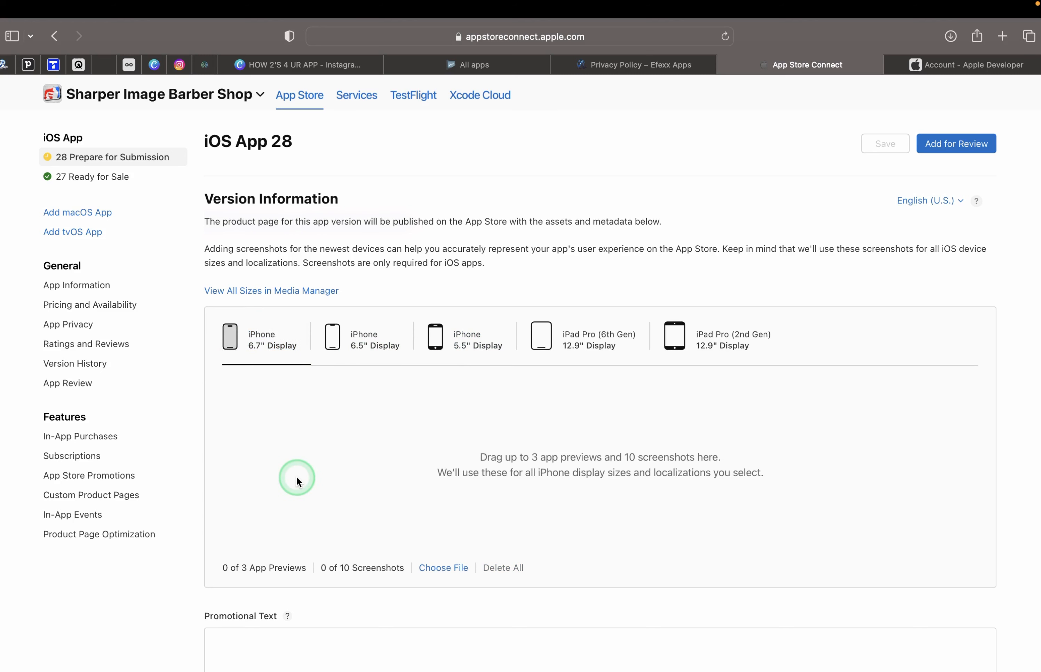
Enter 'bug fixes' in What's New in This Version and save.
{"action": "scroll", "coordinate": [296, 481], "scroll_direction": "down", "scroll_amount": 10}
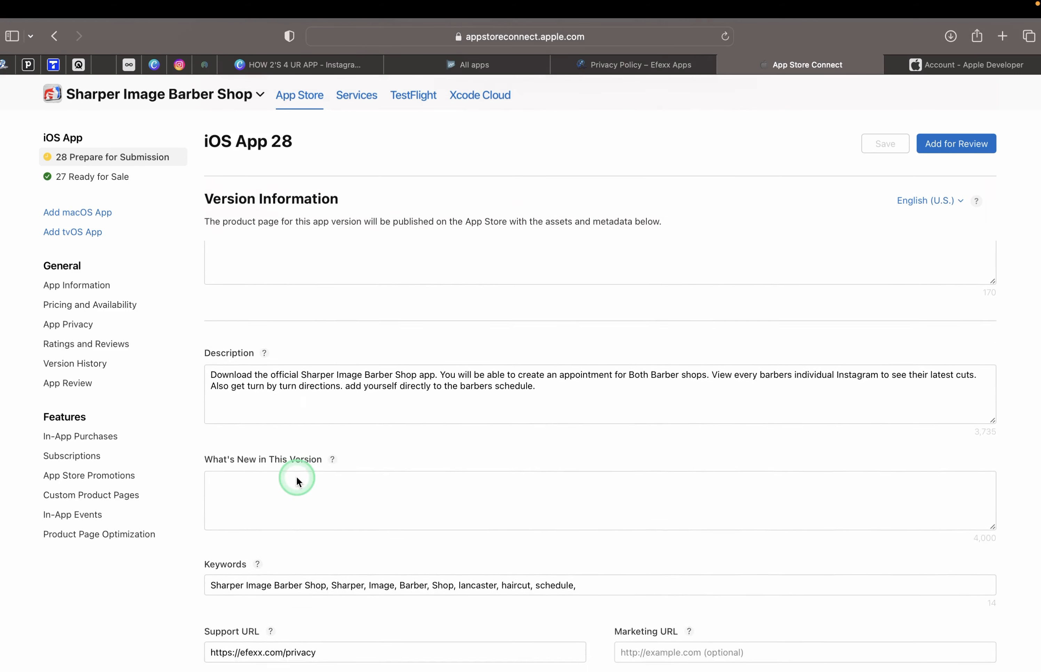
{"action": "left_click_drag", "start_coordinate": [204, 438], "coordinate": [330, 439]}
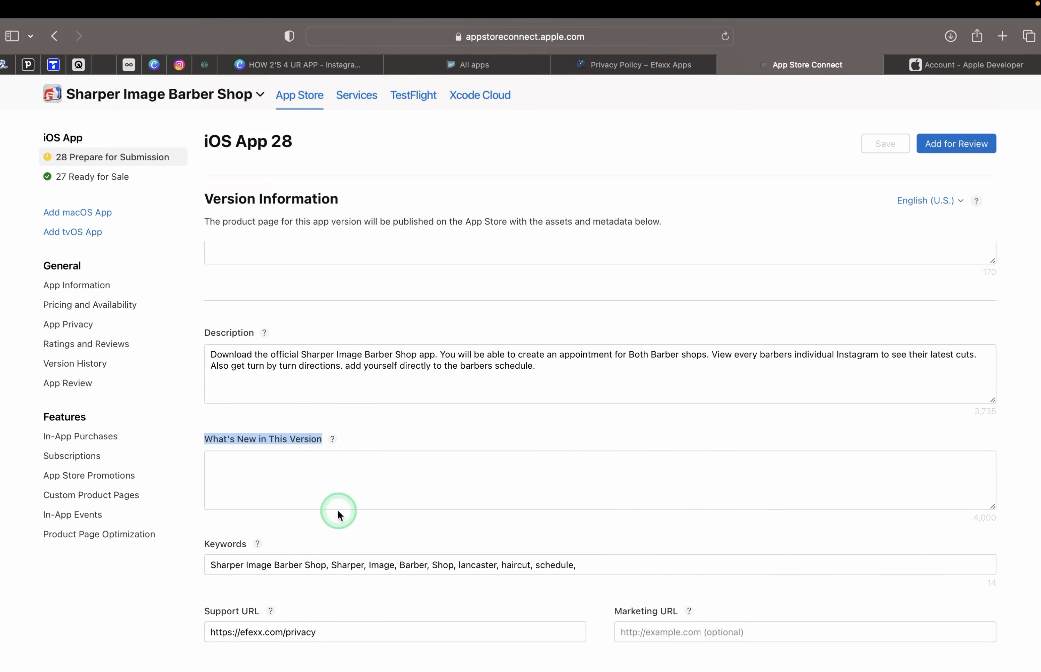
{"action": "left_click", "coordinate": [233, 466]}
{"action": "type", "text": "bug fixes"}
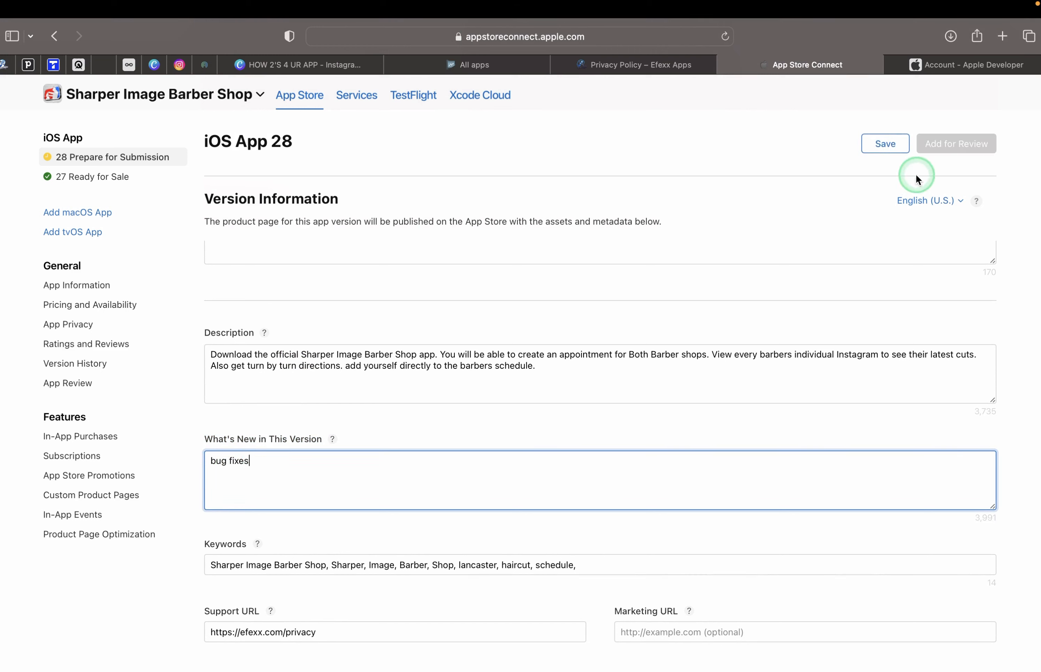
{"action": "left_click", "coordinate": [884, 147]}
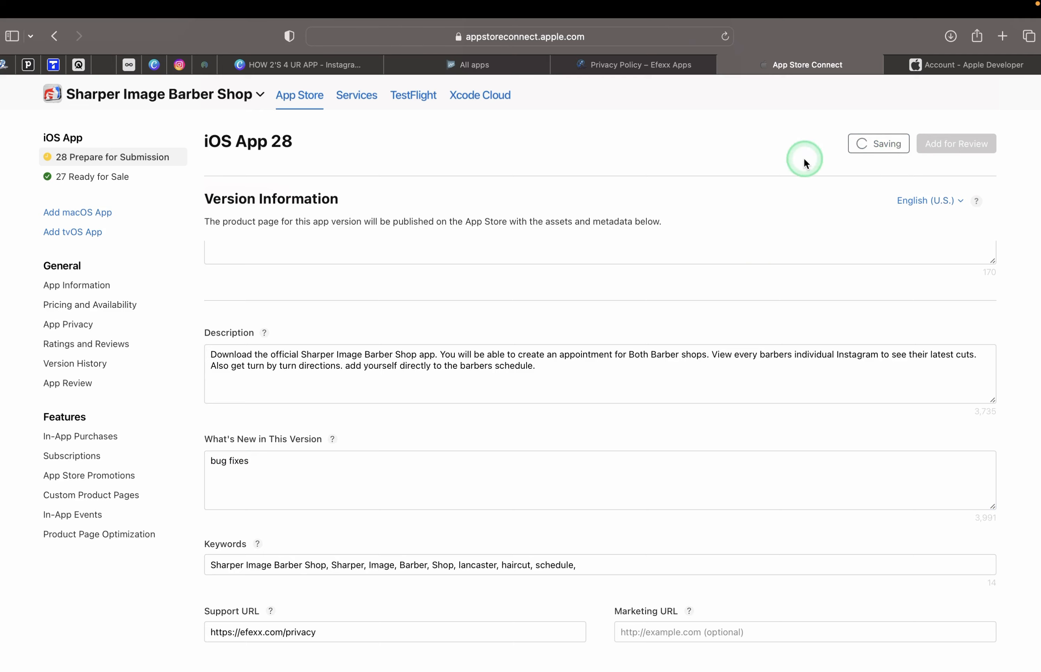
Mark App Review sign-in as required and review the prefilled demo credentials before going to Efexx Apps.
{"action": "scroll", "coordinate": [510, 539], "scroll_direction": "down", "scroll_amount": 5}
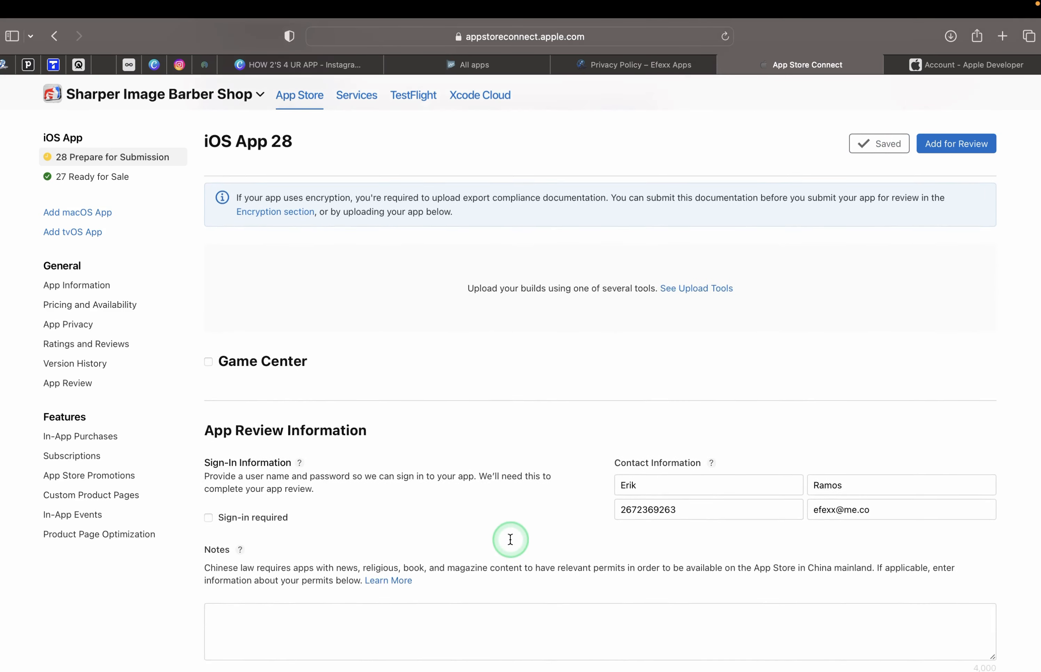
{"action": "scroll", "coordinate": [511, 539], "scroll_direction": "down", "scroll_amount": 3}
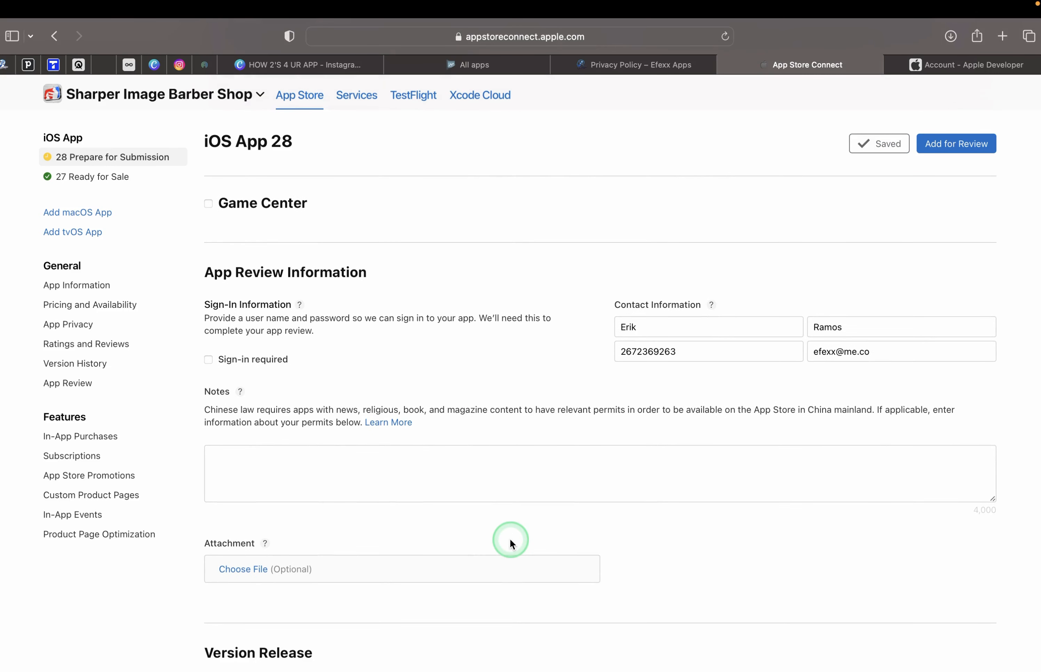
{"action": "left_click", "coordinate": [208, 359]}
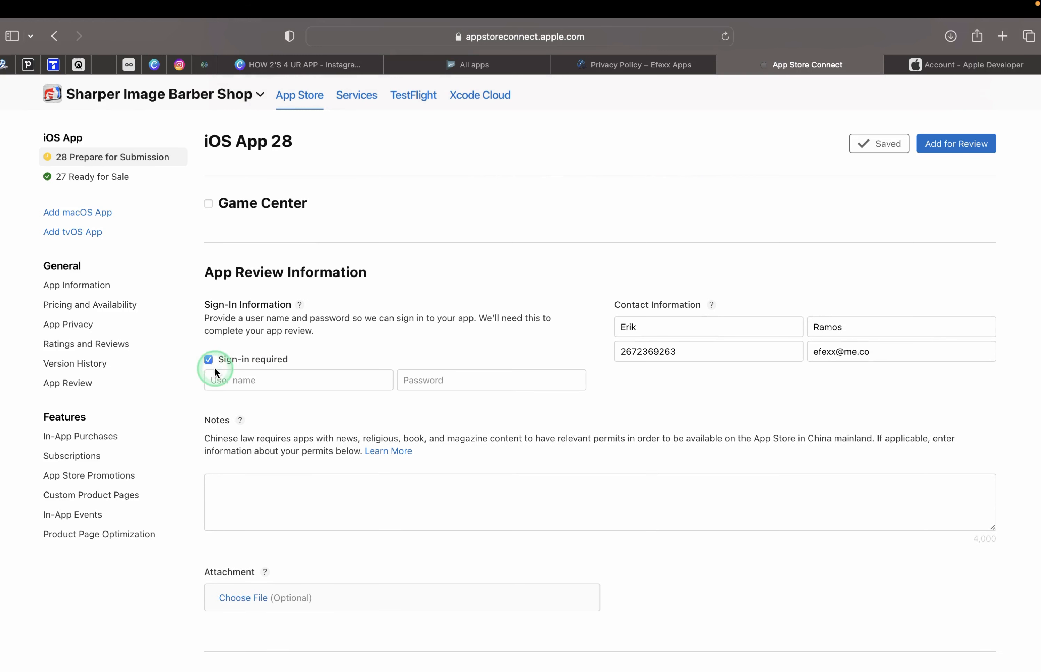
{"action": "left_click", "coordinate": [226, 381]}
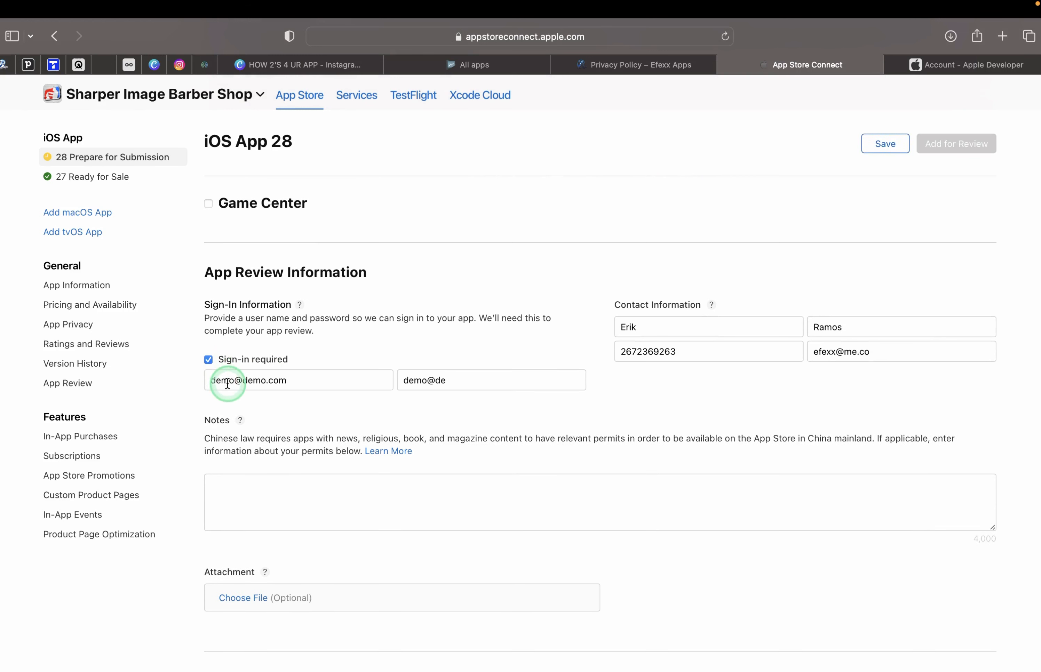
{"action": "left_click", "coordinate": [302, 377]}
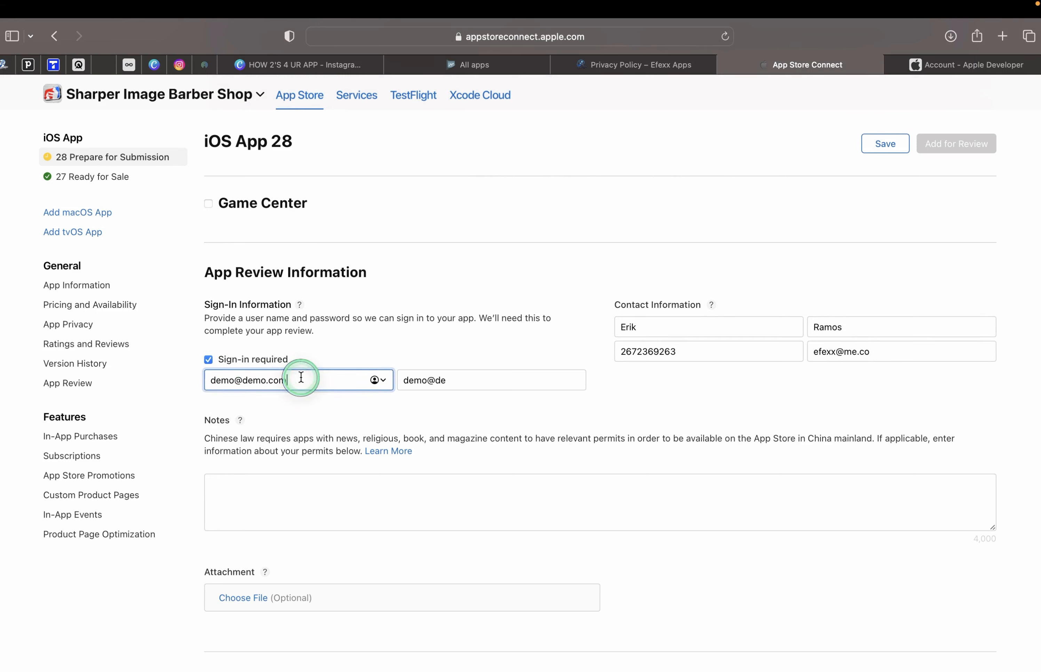
{"action": "left_click", "coordinate": [456, 379]}
{"action": "left_click", "coordinate": [340, 376]}
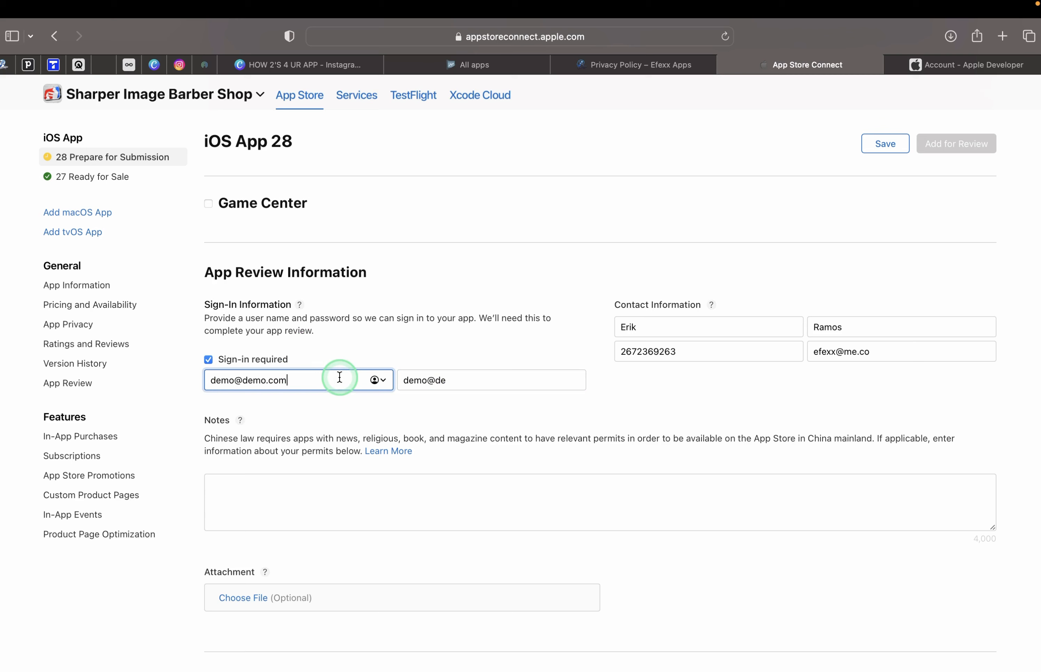
{"action": "left_click", "coordinate": [5, 66]}
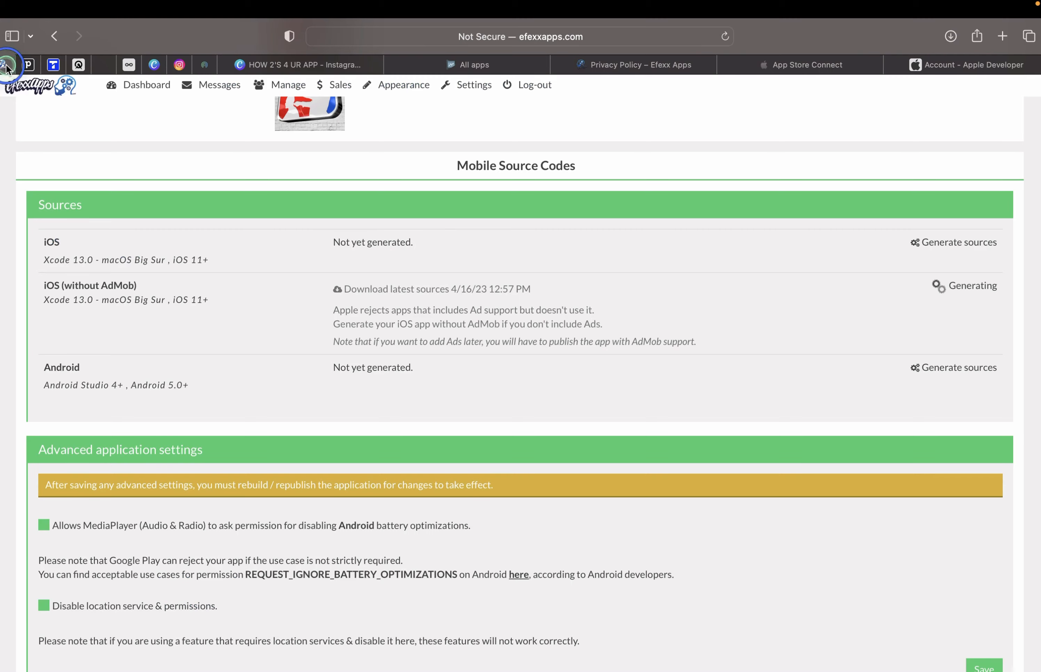
Manage the Sharper Image Barber Shop app in Efexx Apps and start a new user.
{"action": "scroll", "coordinate": [863, 527], "scroll_direction": "down", "scroll_amount": 15}
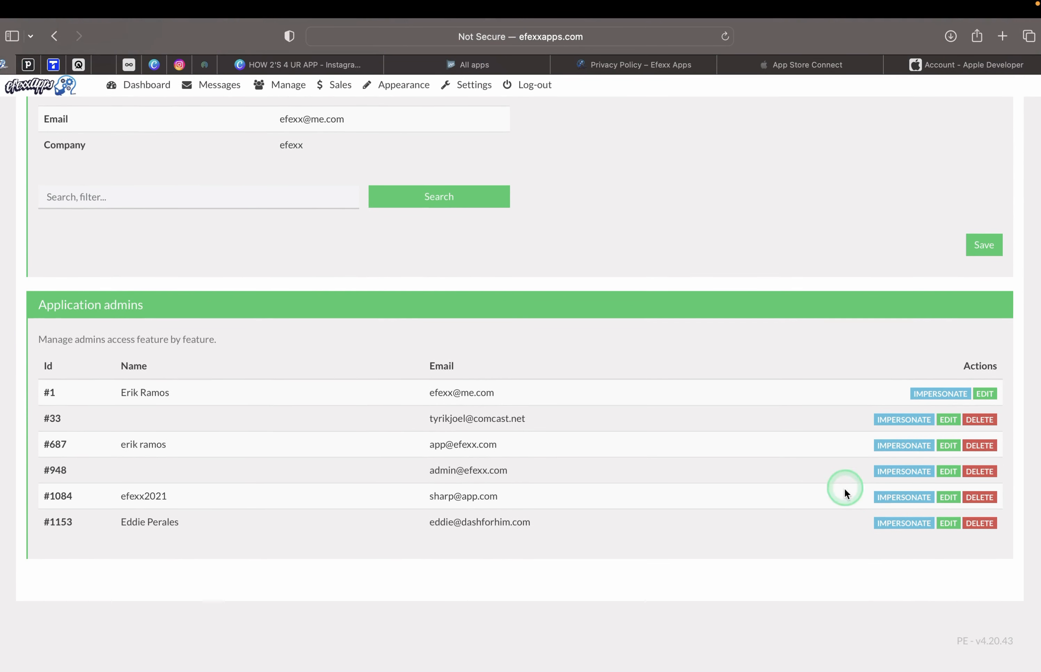
{"action": "left_click", "coordinate": [898, 423]}
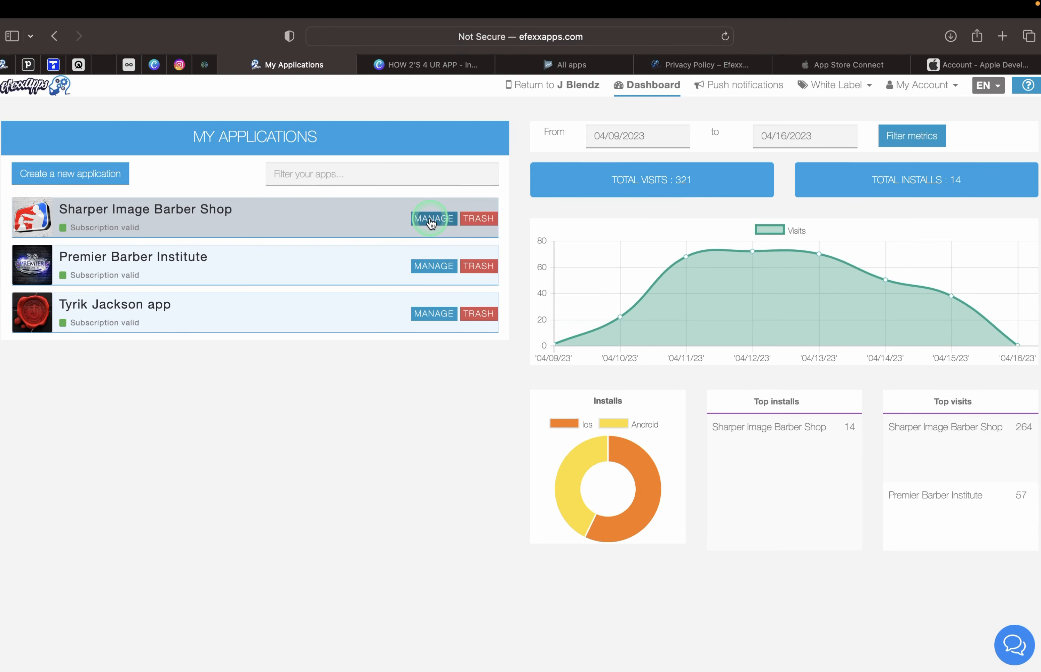
{"action": "left_click", "coordinate": [431, 221]}
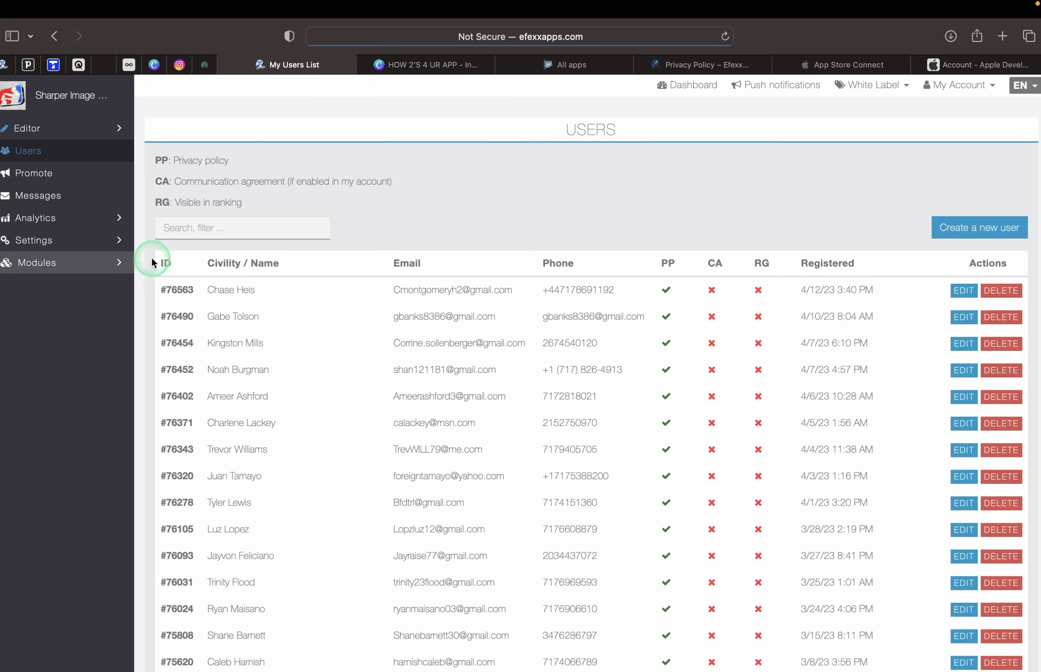
{"action": "left_click", "coordinate": [957, 227]}
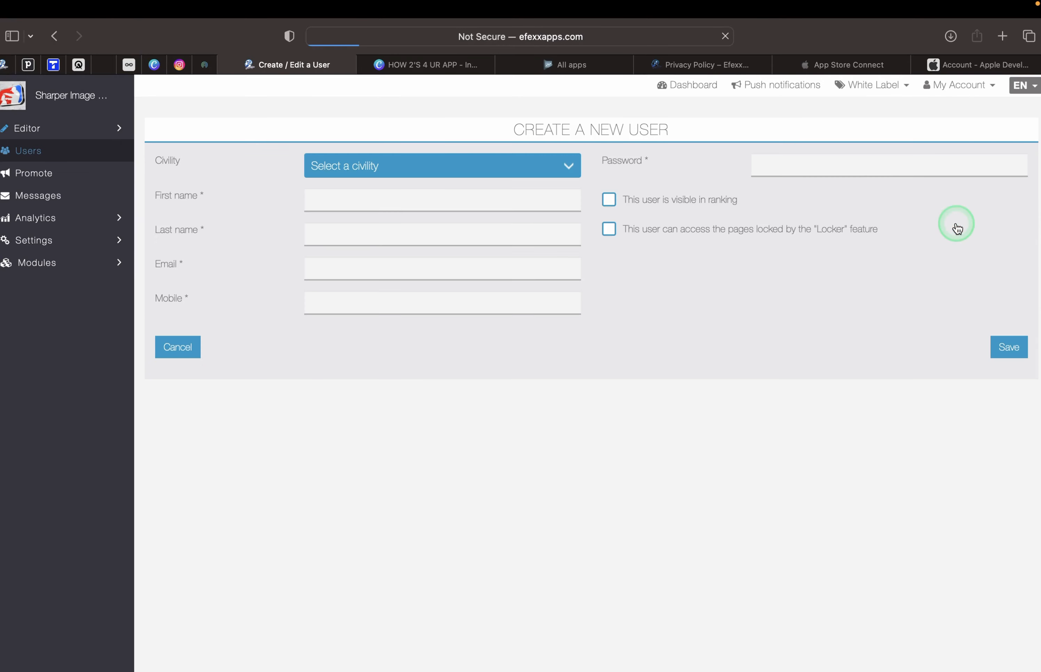
Fill in the test user's first name, last name and e-mail, and copy the e-mail.
{"action": "left_click", "coordinate": [359, 199]}
{"action": "type", "text": "jo"}
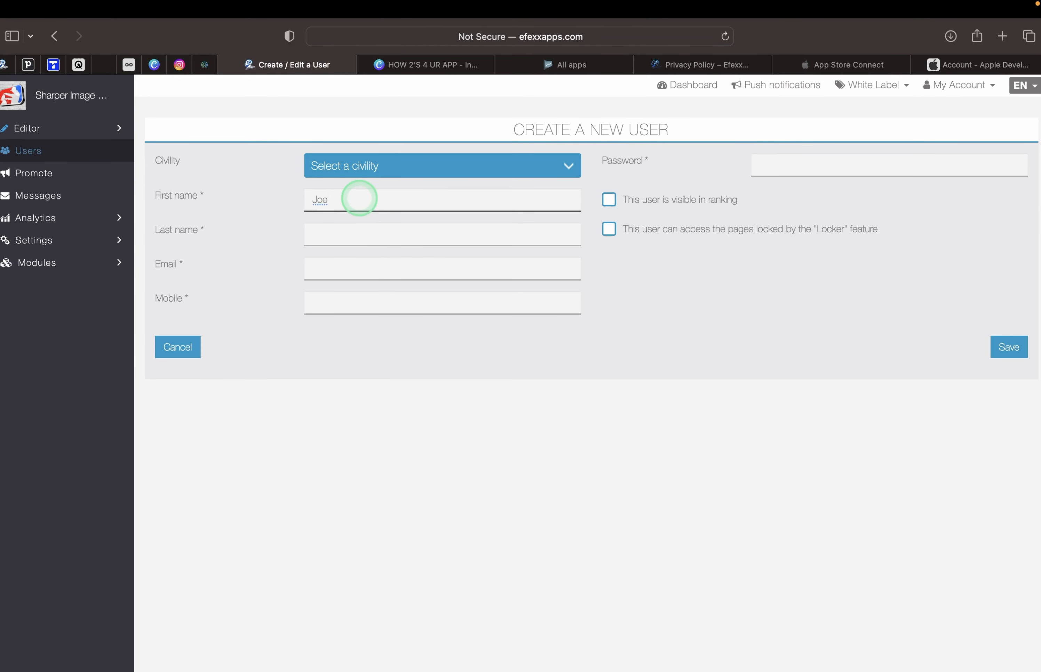
{"action": "type", "text": "edoe"}
{"action": "key", "text": "Tab"}
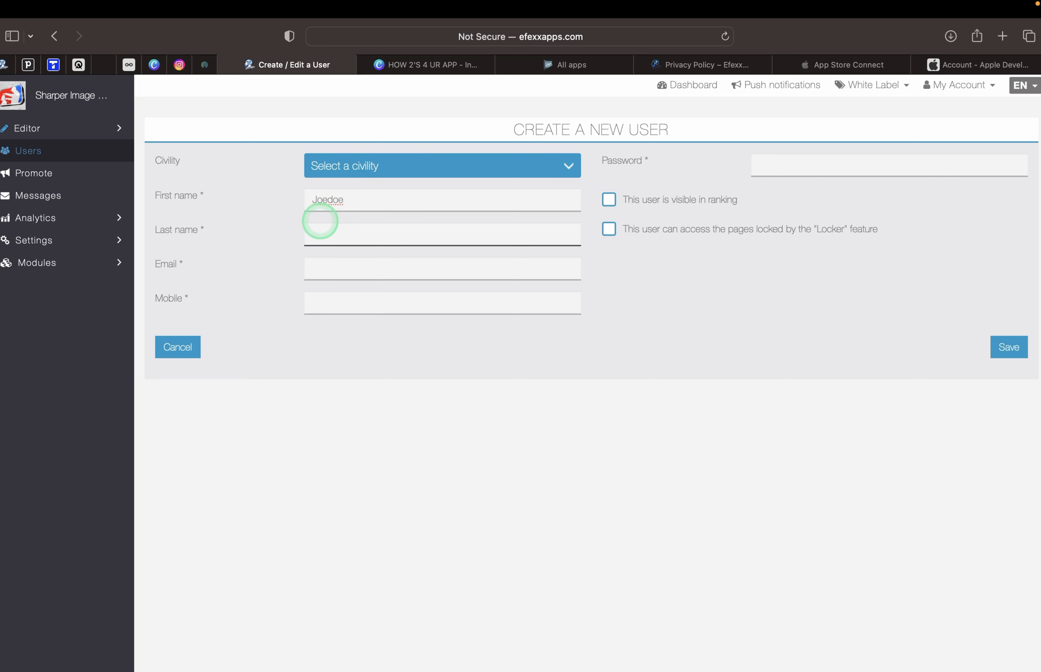
{"action": "left_click", "coordinate": [326, 268]}
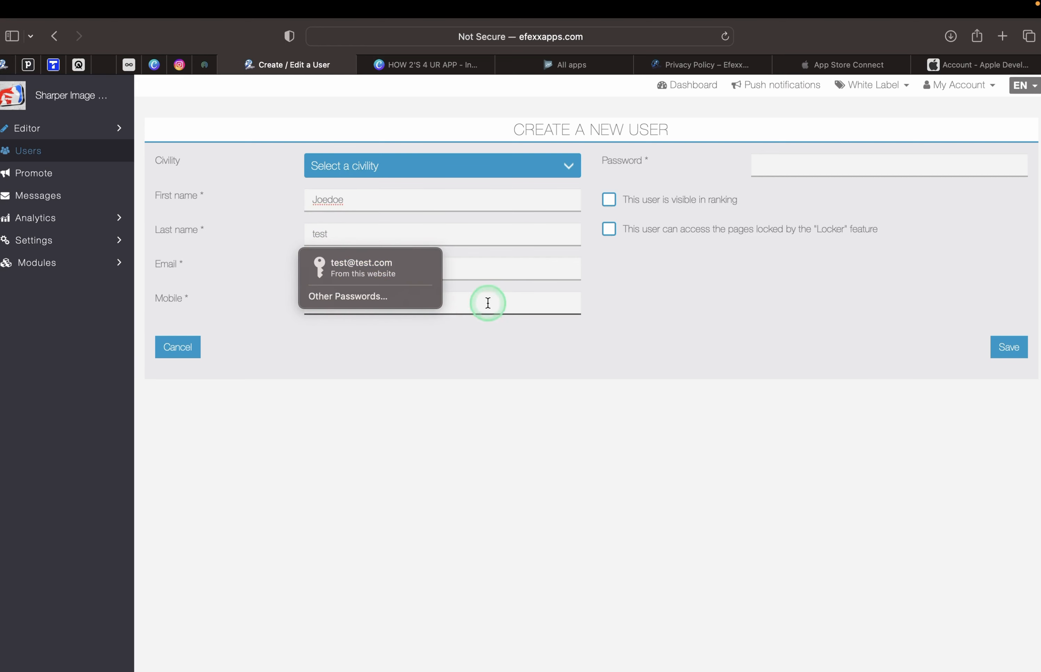
{"action": "left_click", "coordinate": [487, 261]}
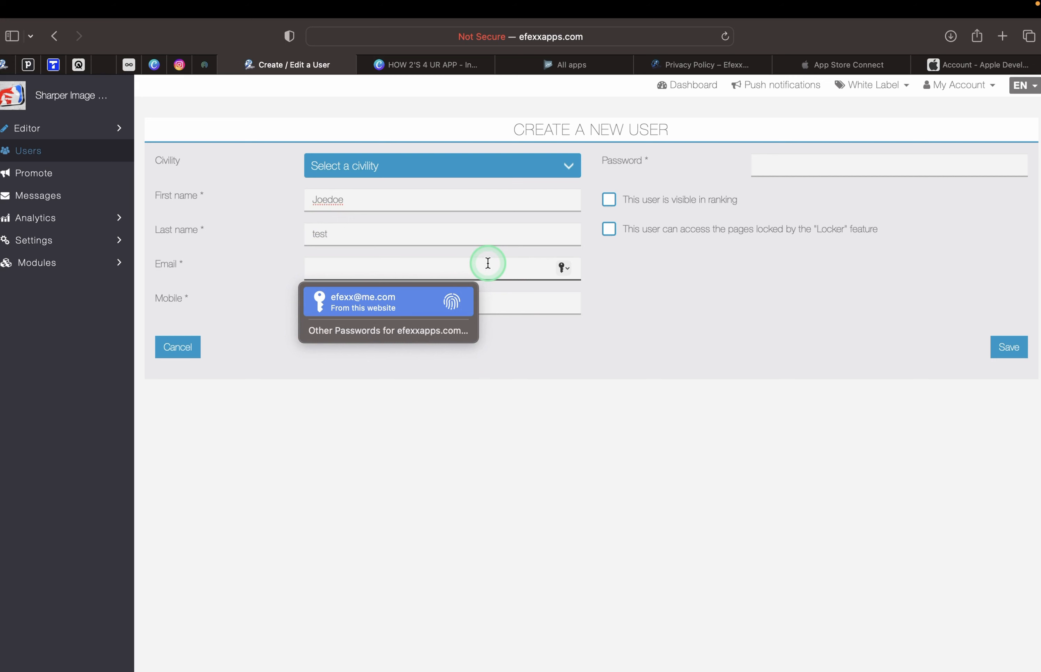
{"action": "type", "text": "tester@test123.com"}
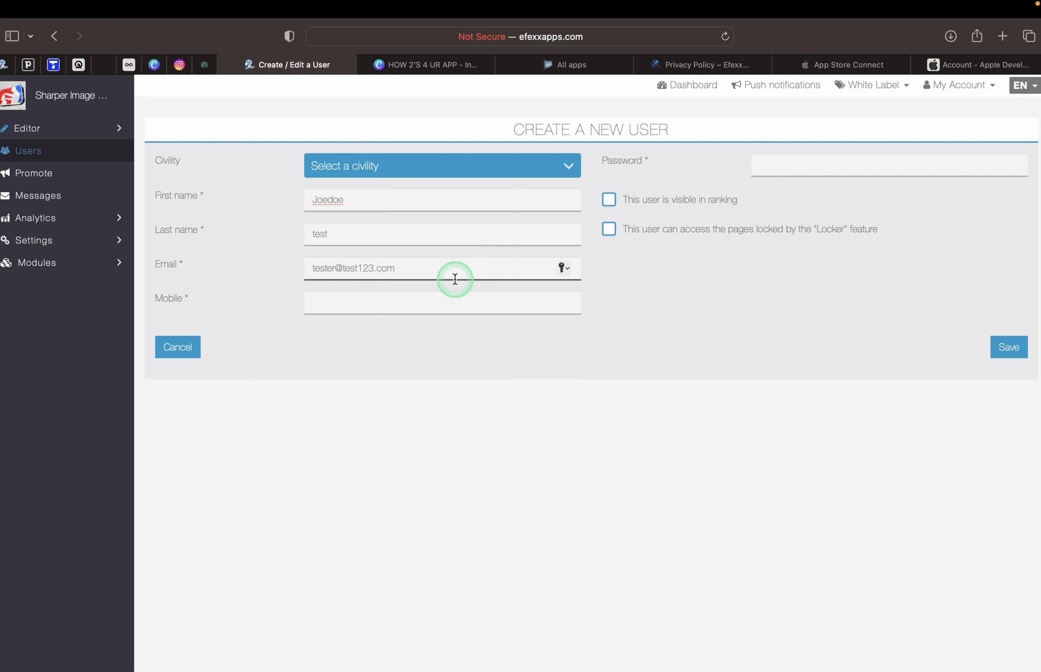
{"action": "key", "text": "super+a"}
{"action": "key", "text": "super+c"}
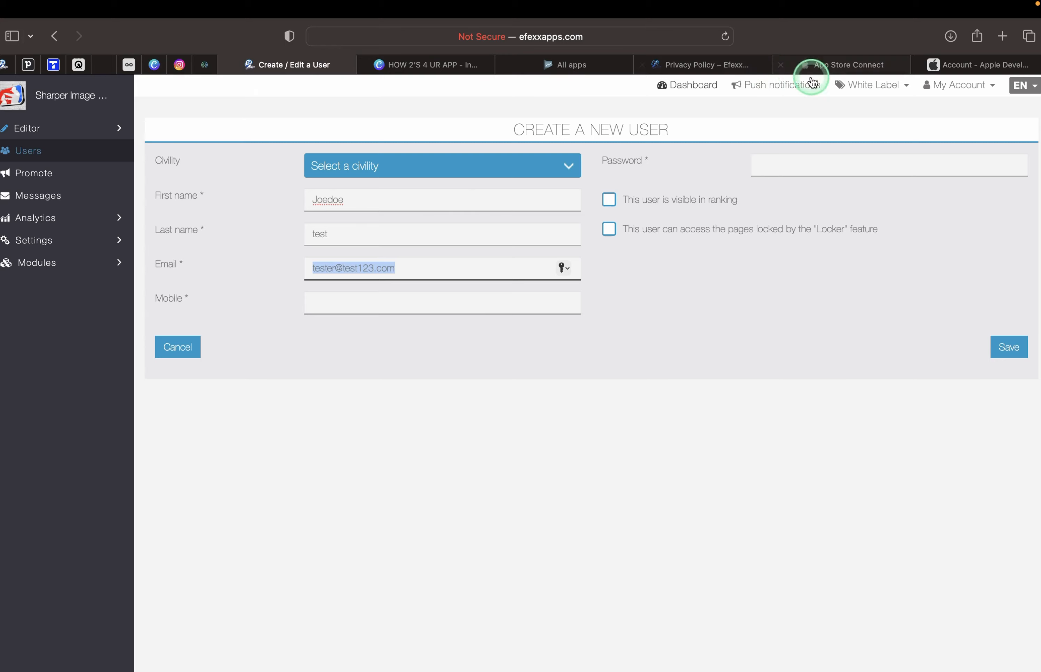
{"action": "left_click", "coordinate": [823, 63]}
{"action": "left_click", "coordinate": [317, 374]}
Replace the review sign-in user name with the test e-mail and type a new password.
{"action": "key", "text": "super+a"}
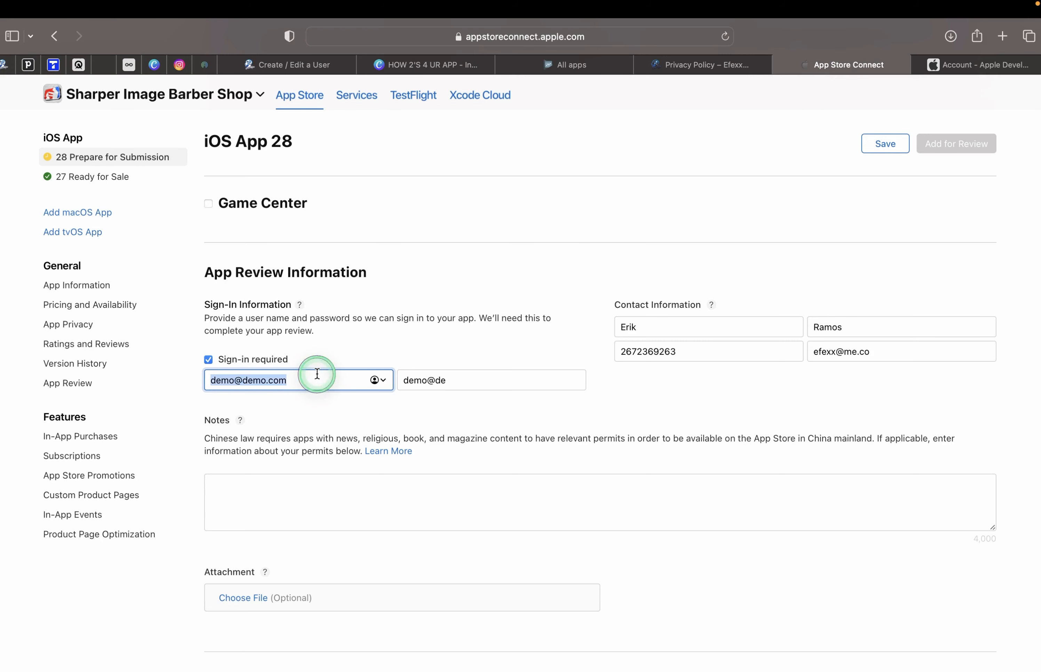
{"action": "key", "text": "super+v"}
{"action": "left_click", "coordinate": [434, 379]}
{"action": "key", "text": "super+a"}
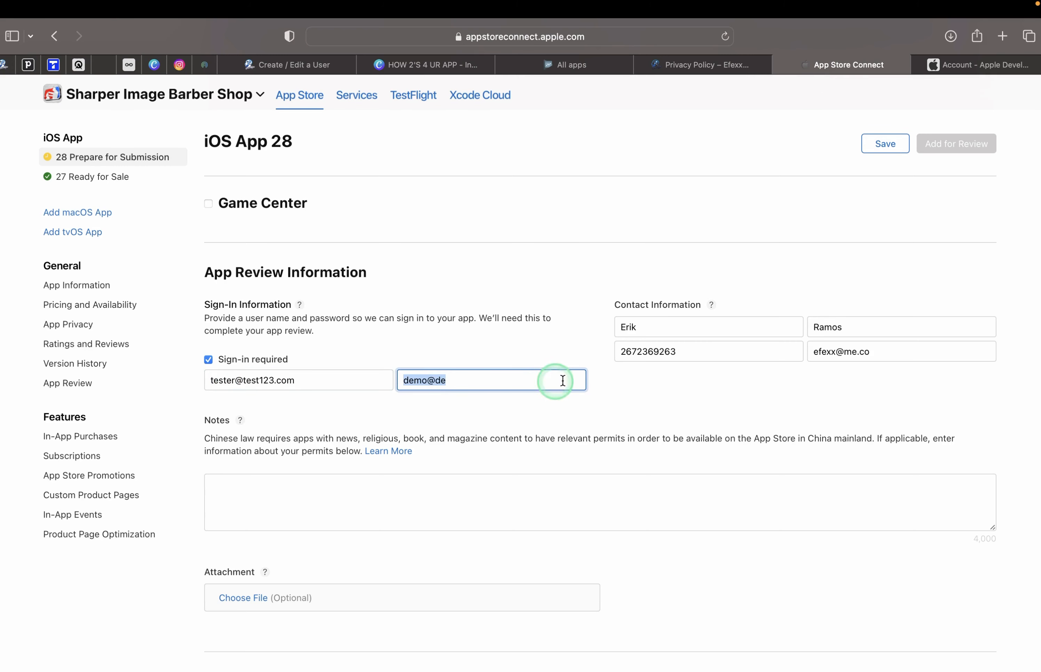
{"action": "type", "text": "pass"}
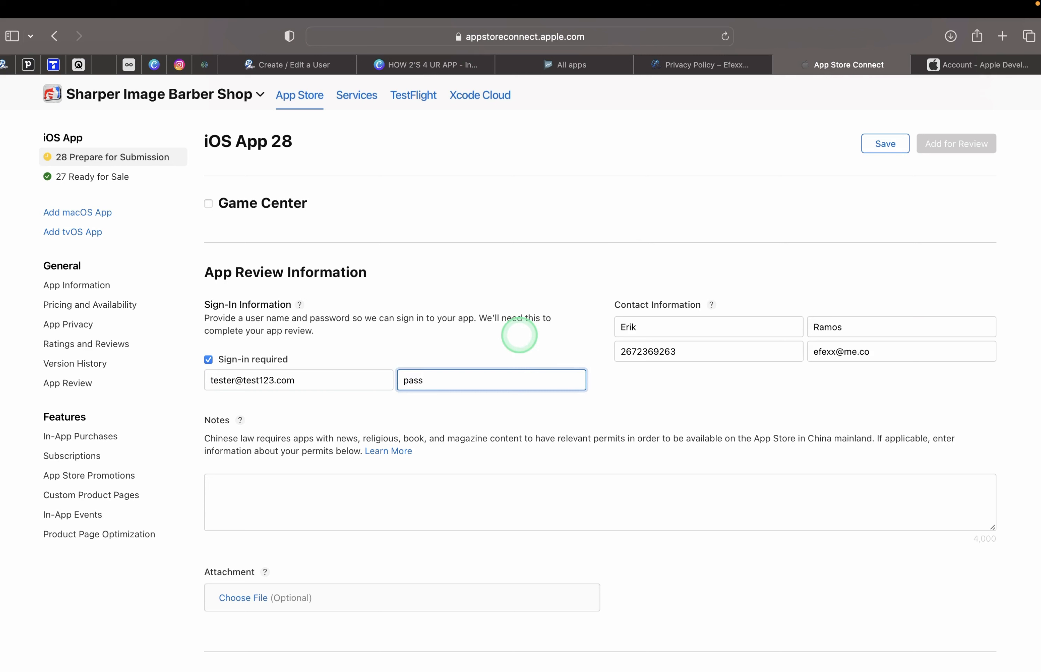
{"action": "type", "text": "ord123"}
{"action": "left_click", "coordinate": [322, 57]}
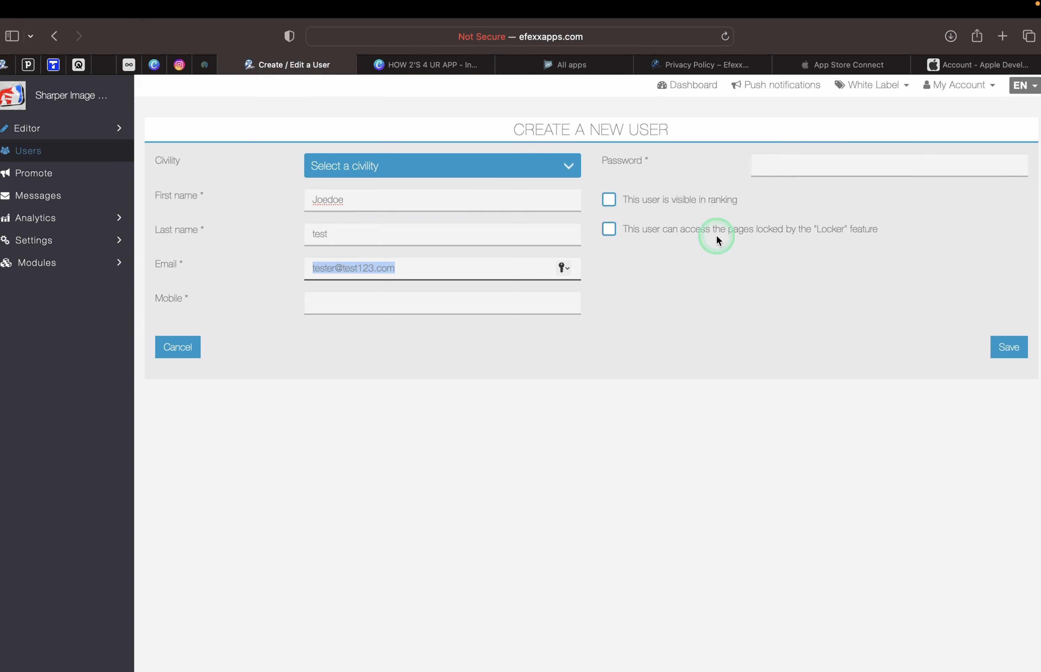
Save the new test user with the password, Locker access and a mobile number.
{"action": "left_click", "coordinate": [777, 169]}
{"action": "key", "text": "super+v"}
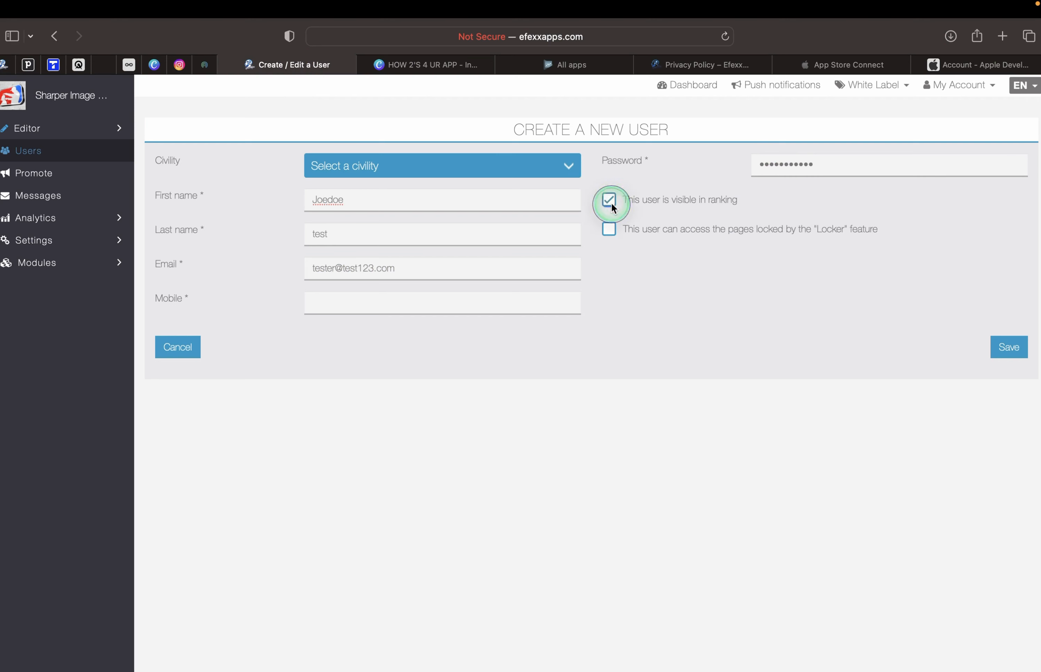
{"action": "left_click", "coordinate": [610, 230]}
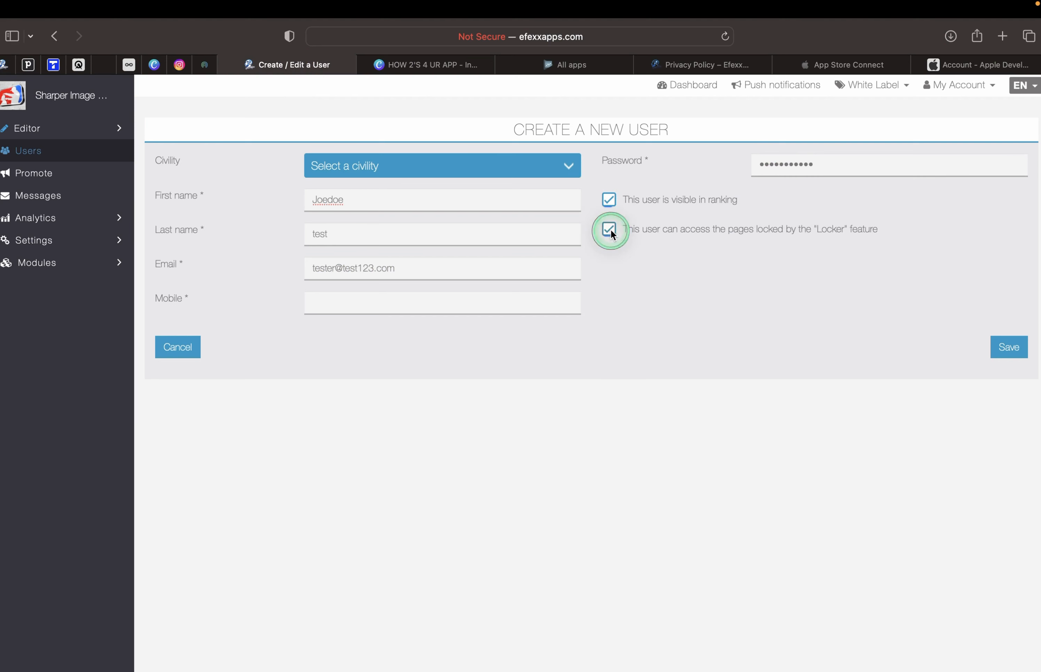
{"action": "left_click", "coordinate": [1002, 348]}
{"action": "left_click", "coordinate": [413, 315]}
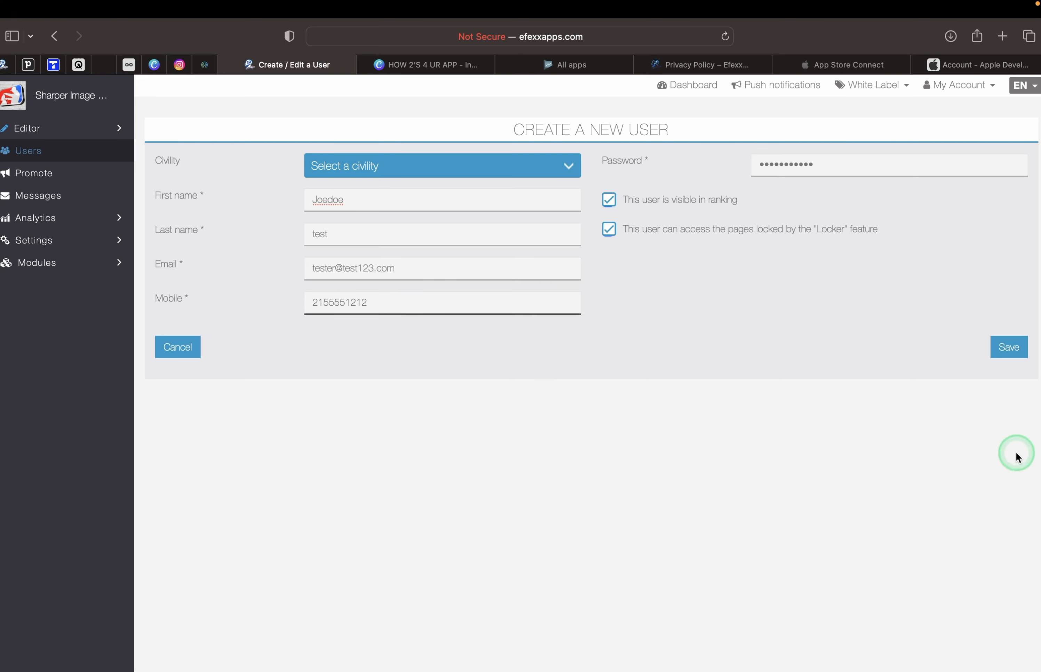
{"action": "left_click", "coordinate": [1006, 343]}
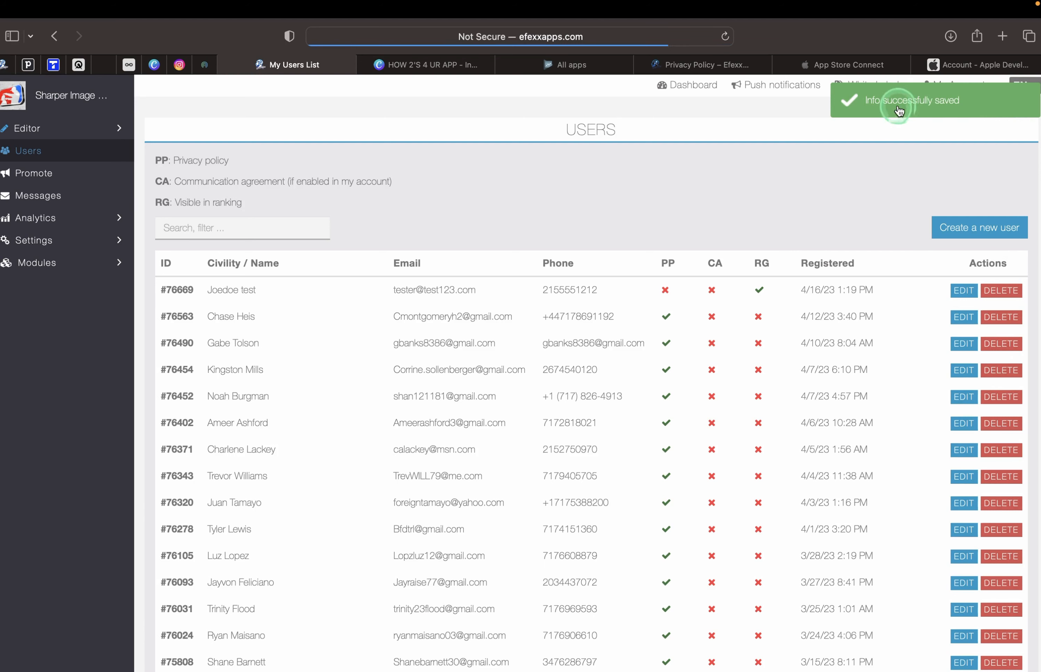
{"action": "left_click", "coordinate": [711, 305]}
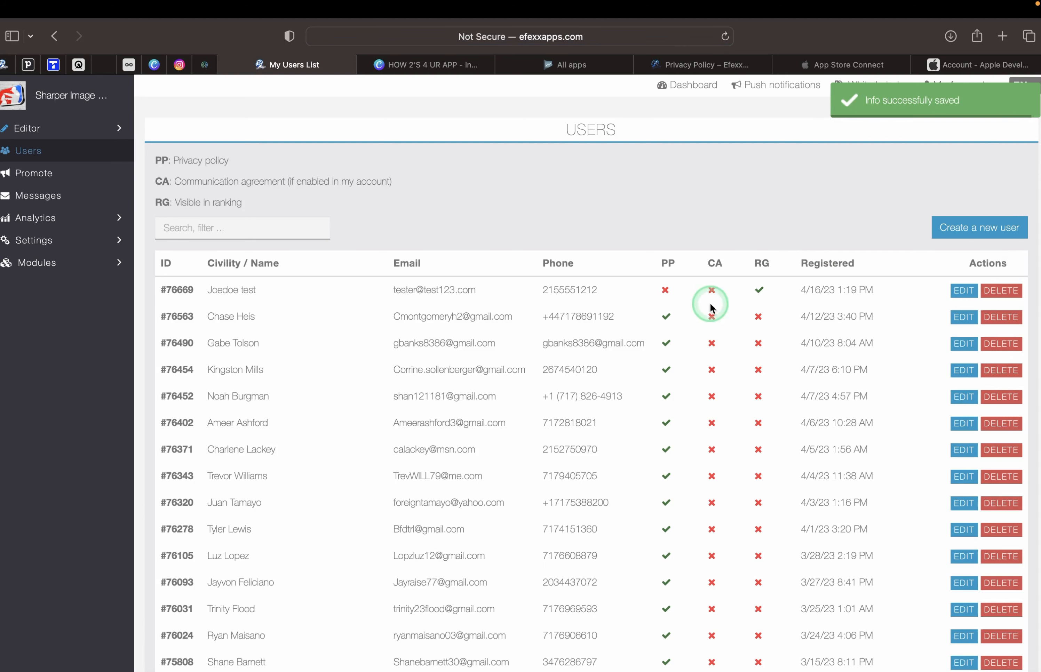
{"action": "left_click", "coordinate": [834, 70]}
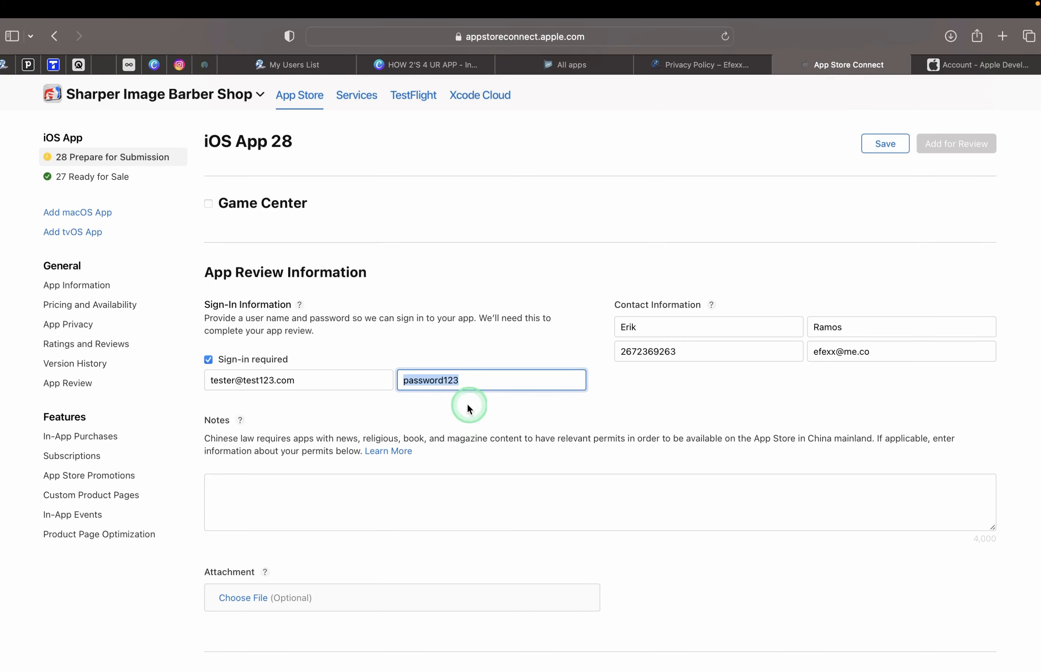
Save the review sign-in details and view the App Information page.
{"action": "left_click", "coordinate": [530, 421]}
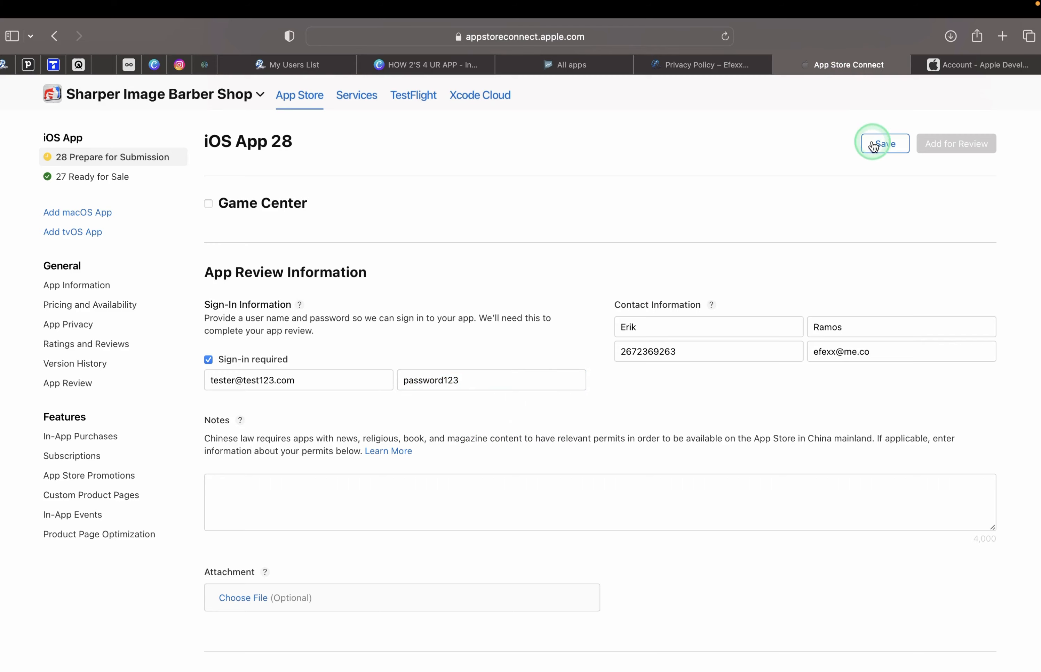
{"action": "scroll", "coordinate": [469, 295], "scroll_direction": "up", "scroll_amount": 20}
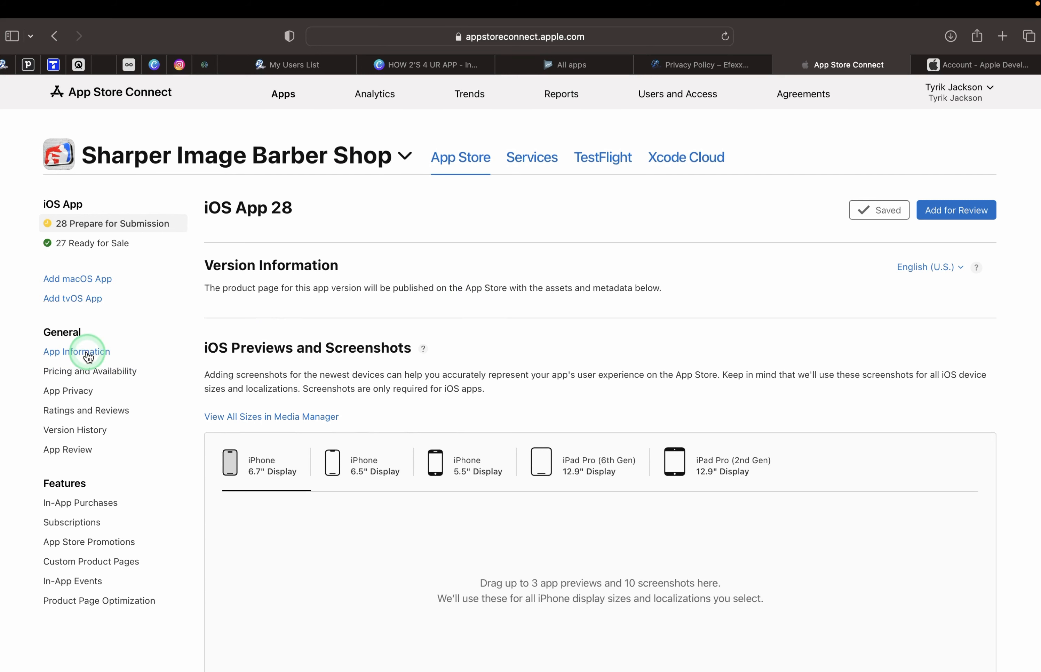
{"action": "left_click", "coordinate": [87, 358]}
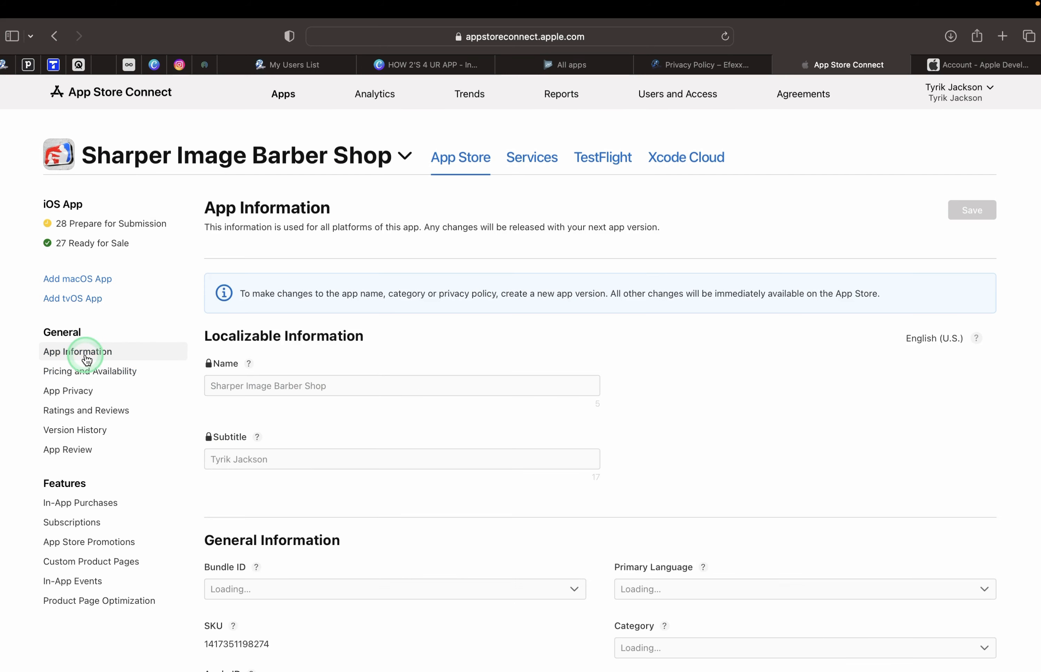
{"action": "scroll", "coordinate": [121, 404], "scroll_direction": "down", "scroll_amount": 1}
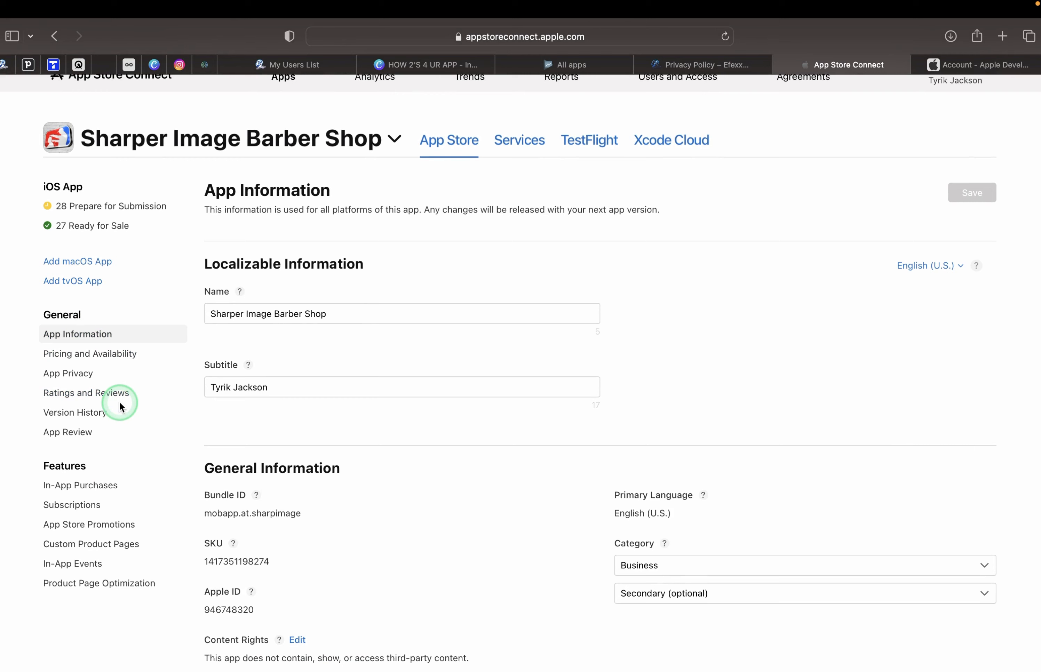
Review Pricing and Availability (all regions, USD), then go to App Privacy.
{"action": "left_click", "coordinate": [100, 358]}
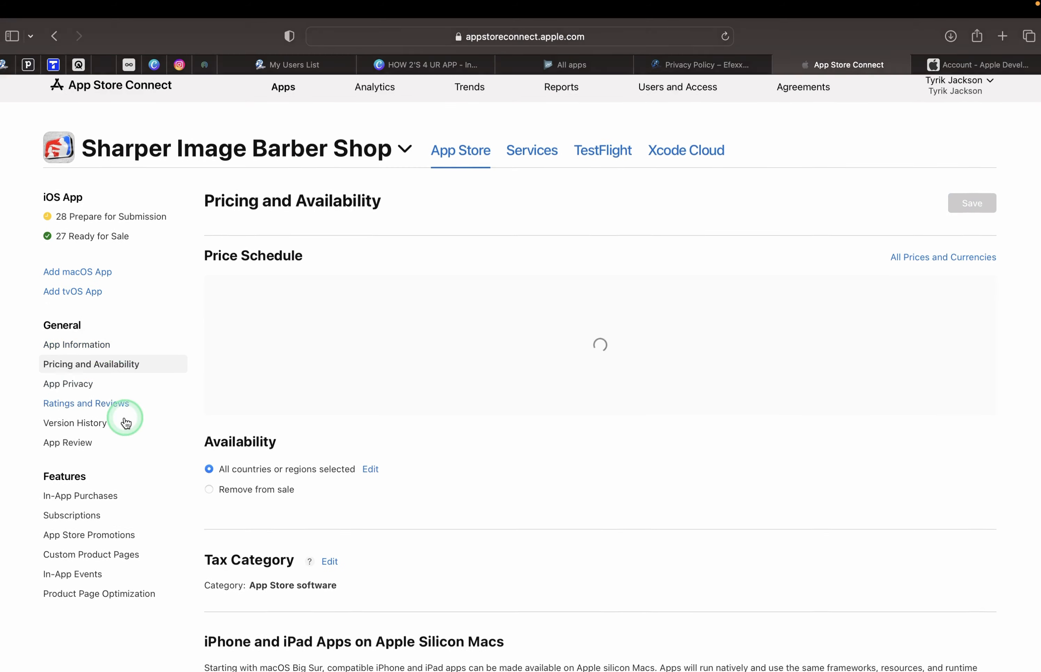
{"action": "scroll", "coordinate": [127, 420], "scroll_direction": "down", "scroll_amount": 2}
{"action": "scroll", "coordinate": [191, 488], "scroll_direction": "down", "scroll_amount": 5}
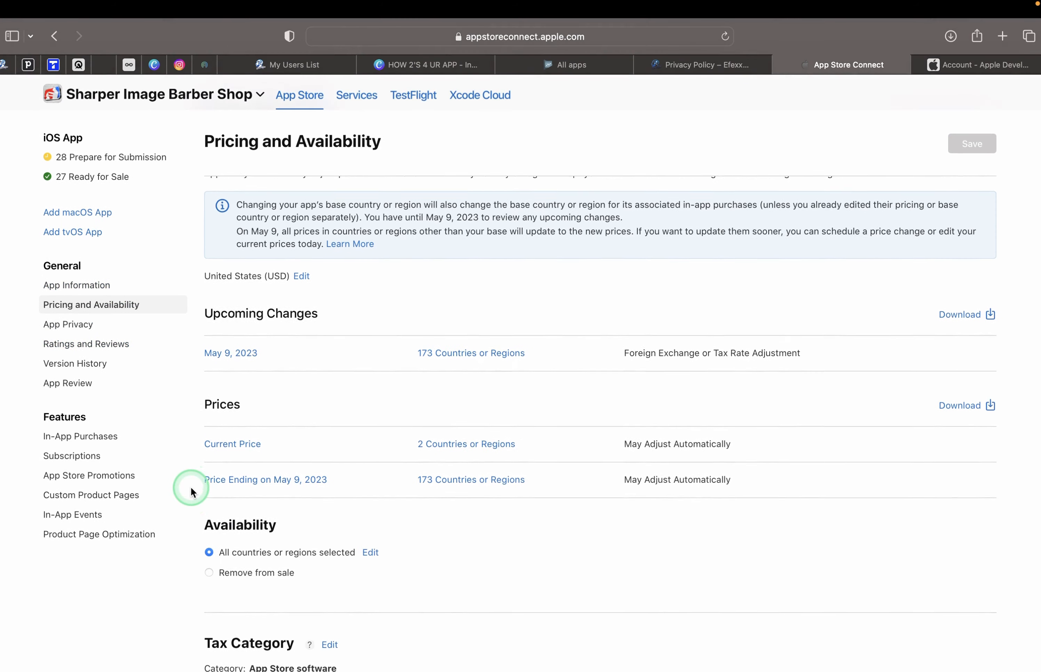
{"action": "left_click", "coordinate": [95, 324]}
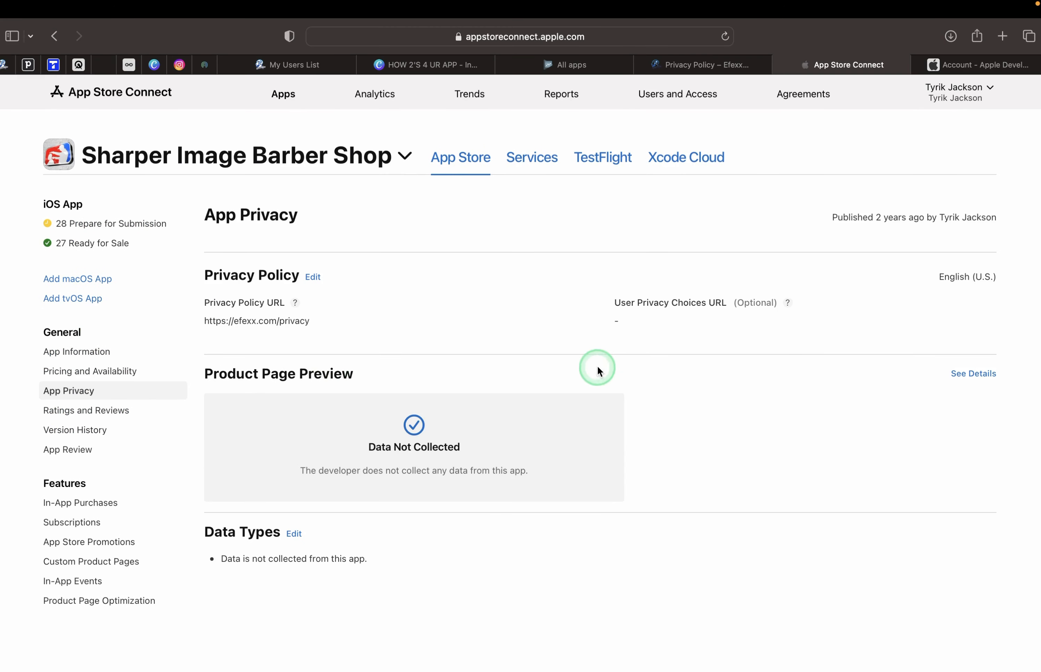
Change the data collection answer to 'Yes, we collect data from this app'.
{"action": "scroll", "coordinate": [458, 434], "scroll_direction": "down", "scroll_amount": 2}
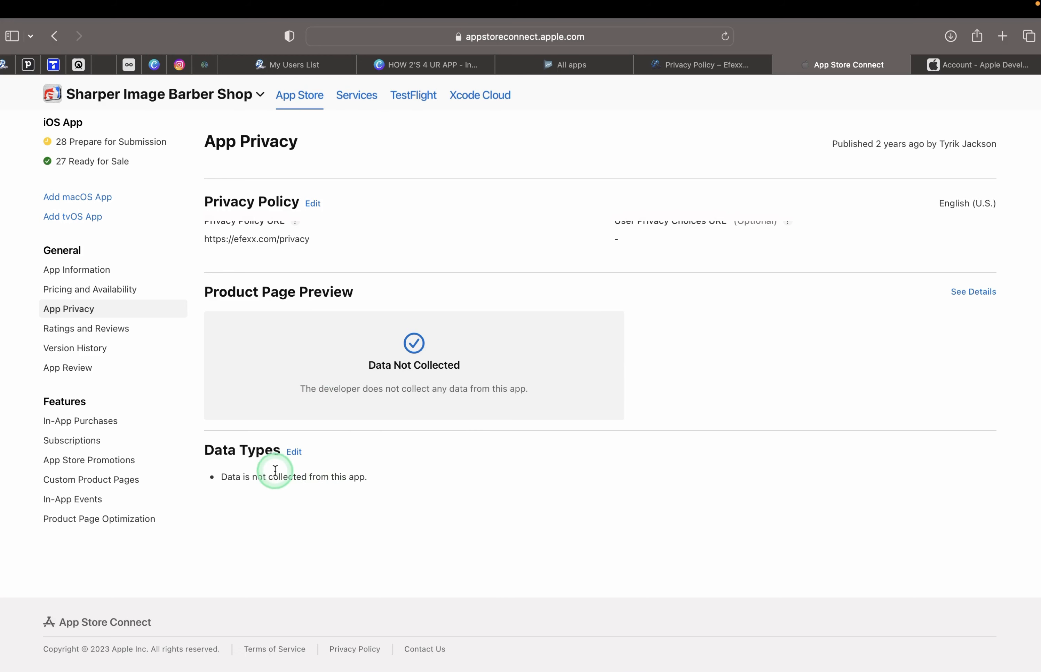
{"action": "left_click_drag", "start_coordinate": [224, 478], "coordinate": [369, 475]}
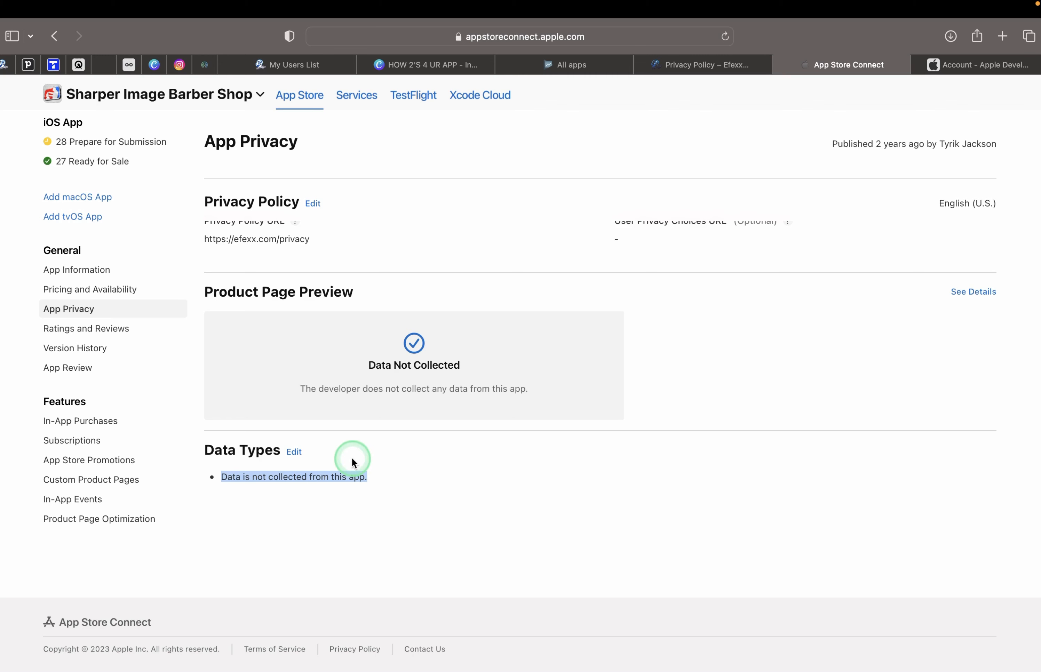
{"action": "left_click", "coordinate": [294, 453]}
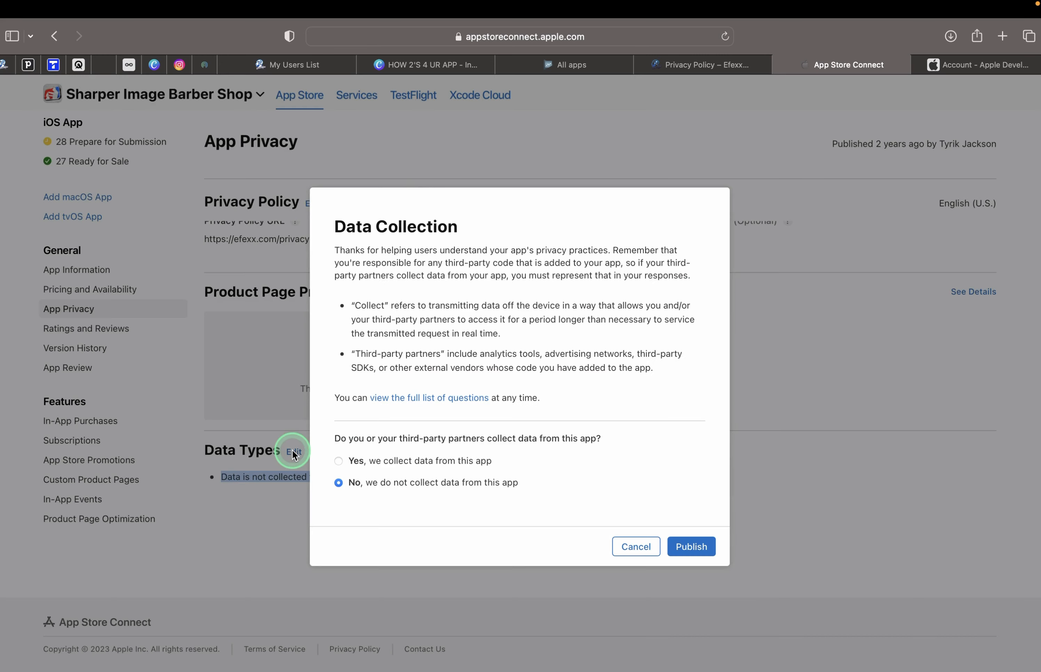
{"action": "left_click", "coordinate": [340, 461]}
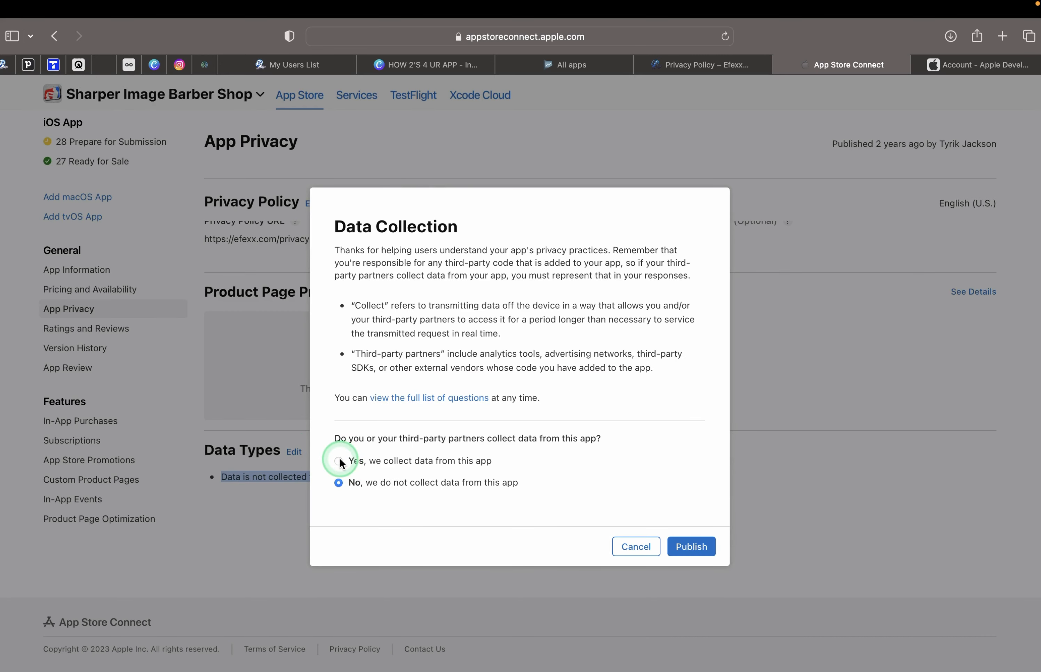
{"action": "left_click", "coordinate": [341, 461]}
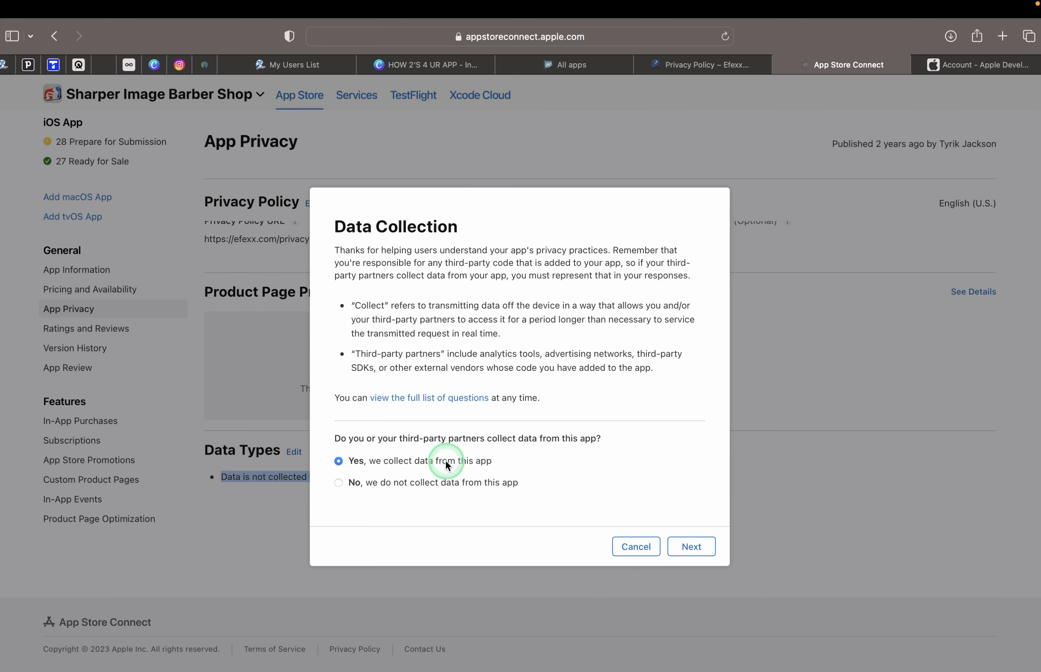
{"action": "left_click", "coordinate": [687, 546]}
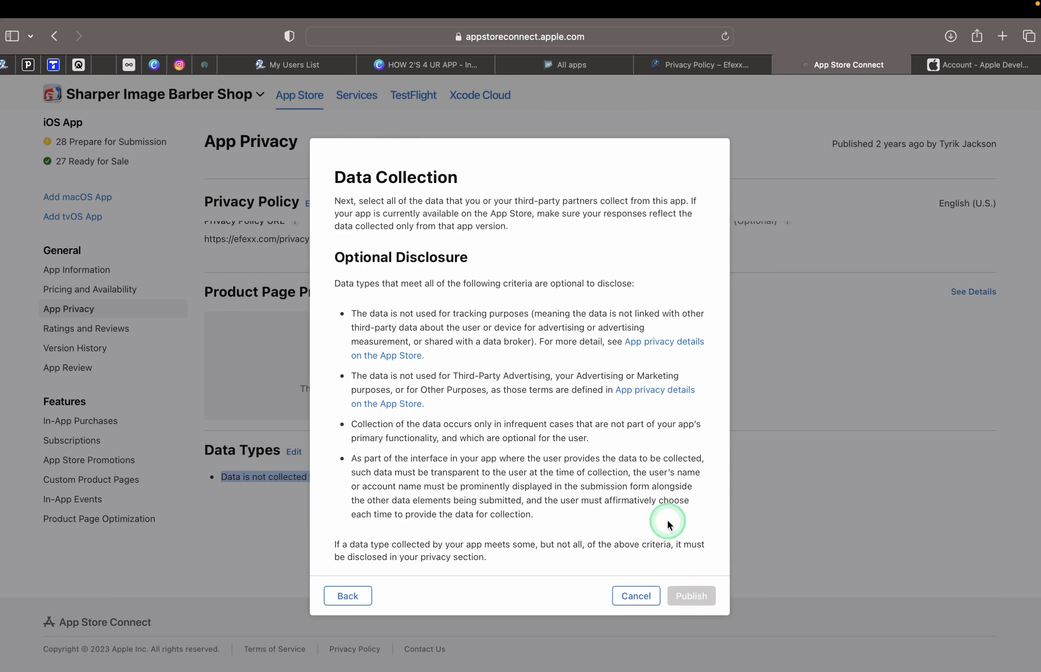
Select Name and Email Address as the collected data types.
{"action": "scroll", "coordinate": [449, 458], "scroll_direction": "down", "scroll_amount": 10}
{"action": "scroll", "coordinate": [452, 458], "scroll_direction": "down", "scroll_amount": 10}
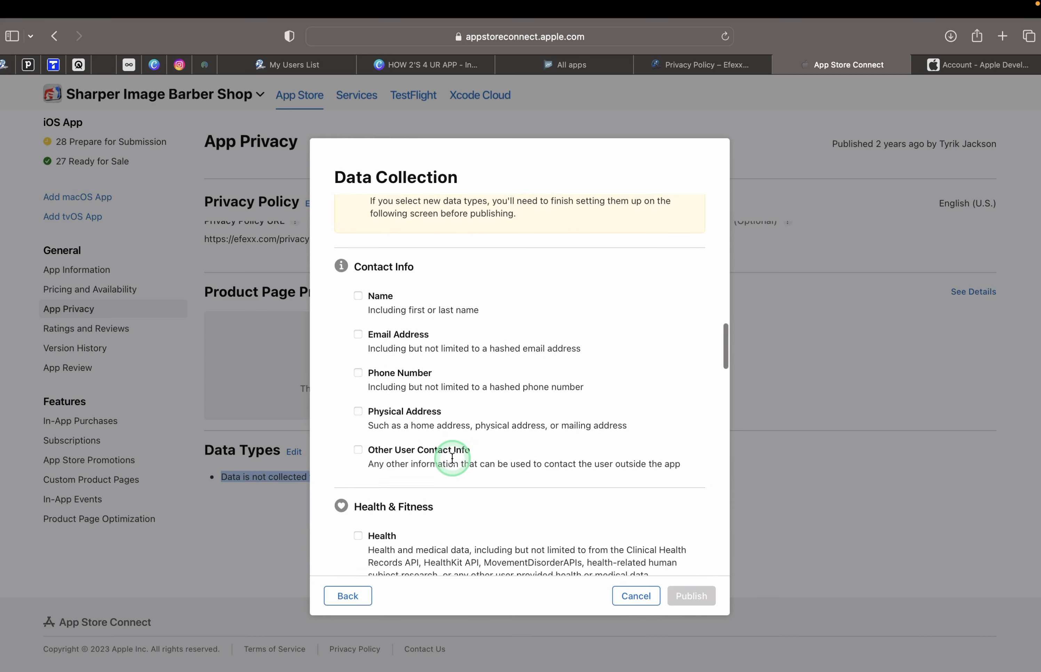
{"action": "left_click", "coordinate": [359, 296]}
{"action": "left_click", "coordinate": [359, 334]}
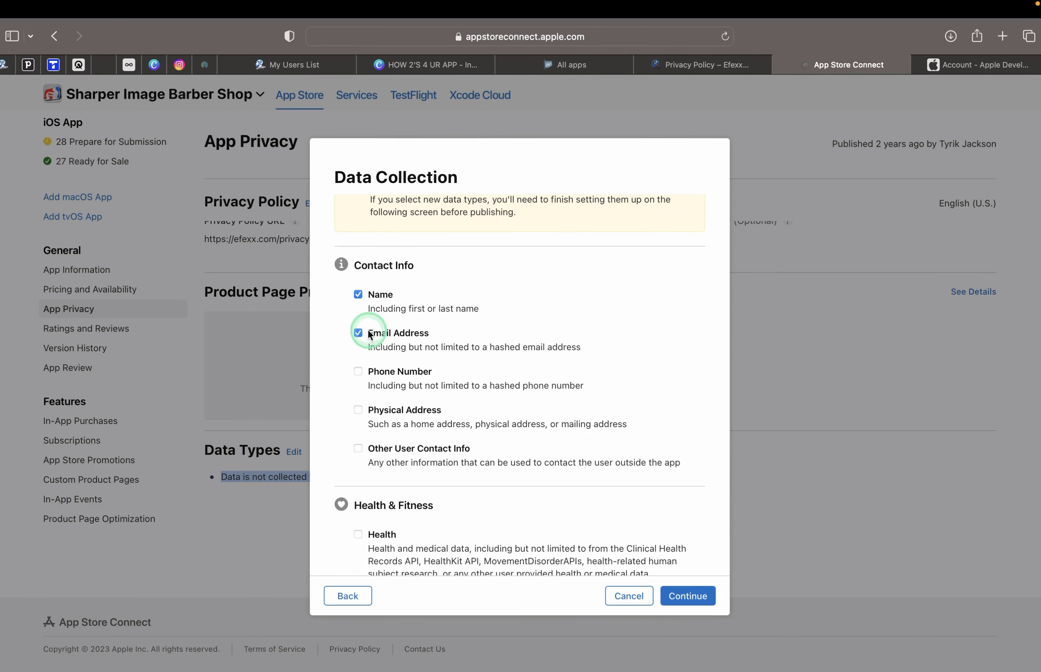
{"action": "left_click", "coordinate": [690, 596]}
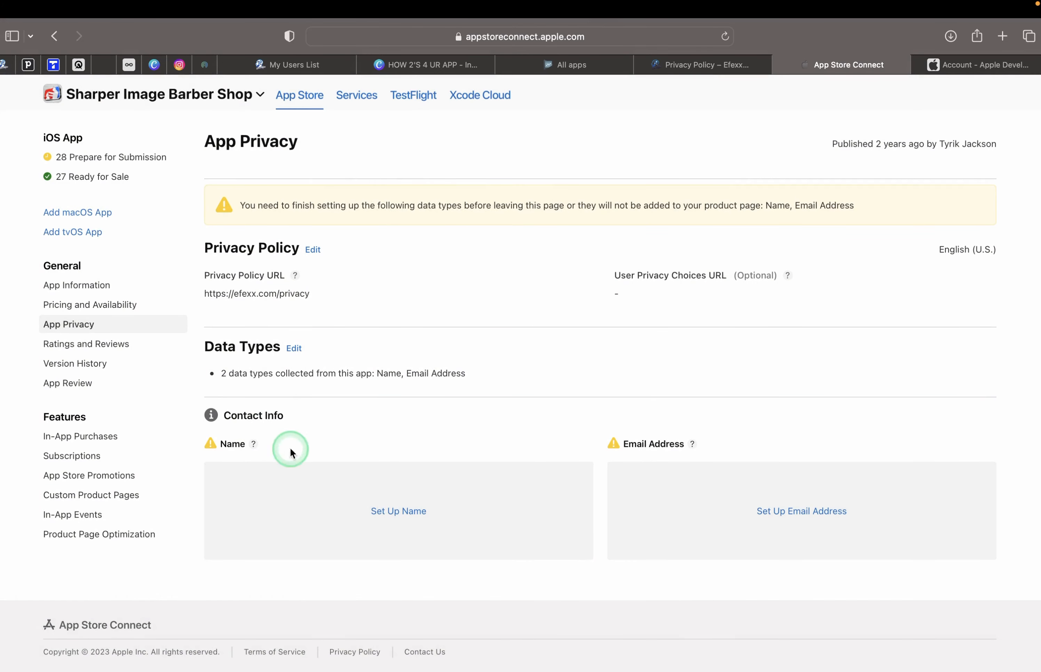
Declare Name as used for App Functionality and not linked to identity.
{"action": "left_click", "coordinate": [409, 521]}
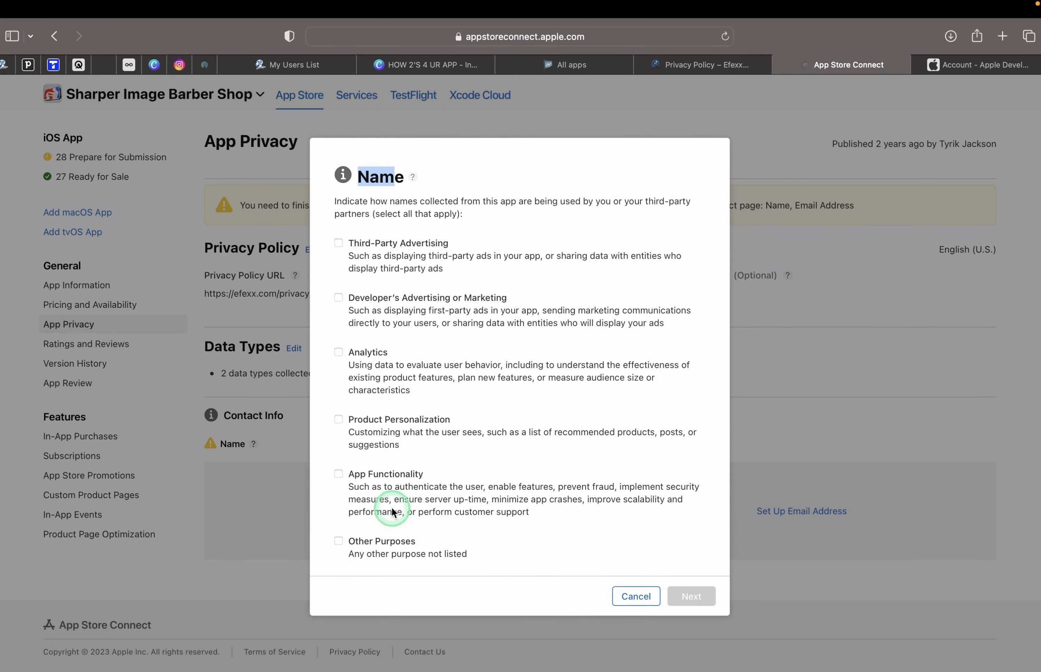
{"action": "left_click", "coordinate": [340, 478]}
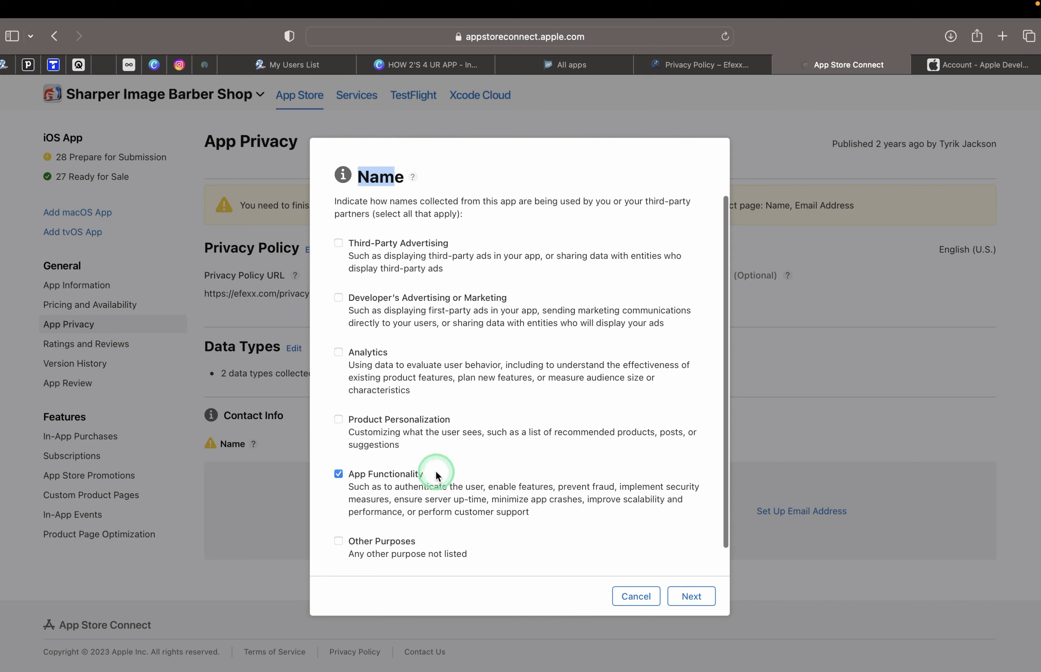
{"action": "left_click", "coordinate": [692, 602]}
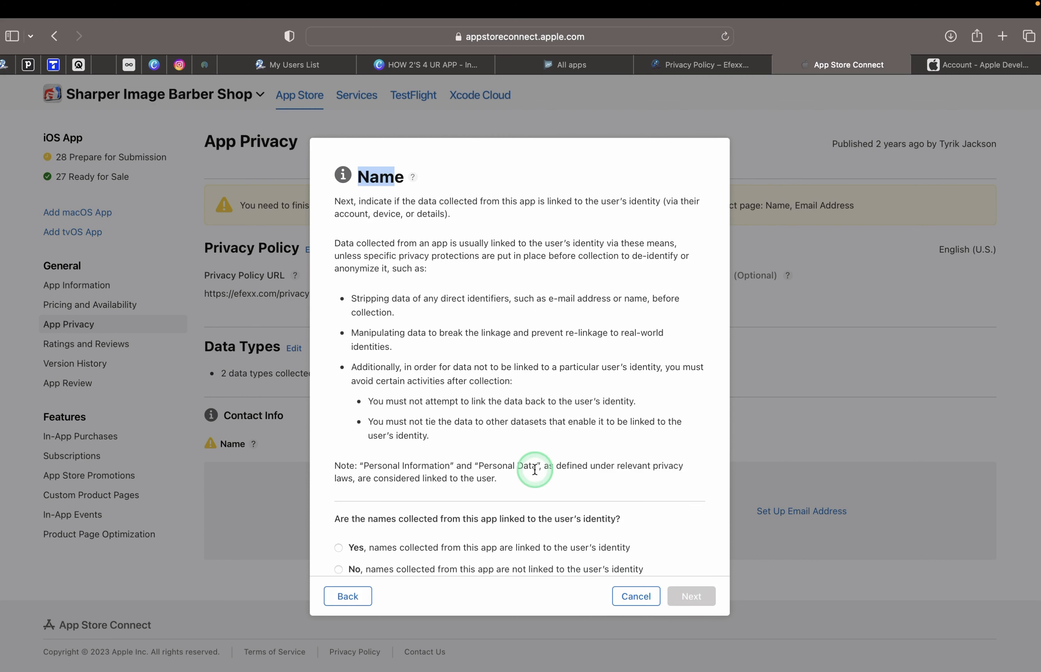
{"action": "scroll", "coordinate": [535, 434], "scroll_direction": "down", "scroll_amount": 2}
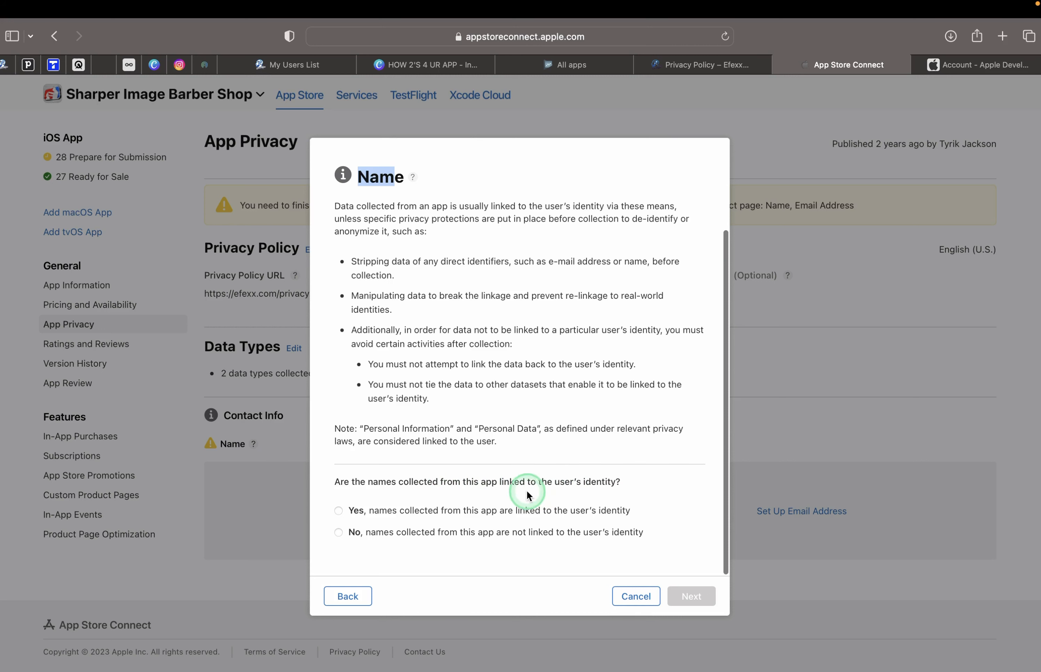
{"action": "left_click", "coordinate": [339, 532]}
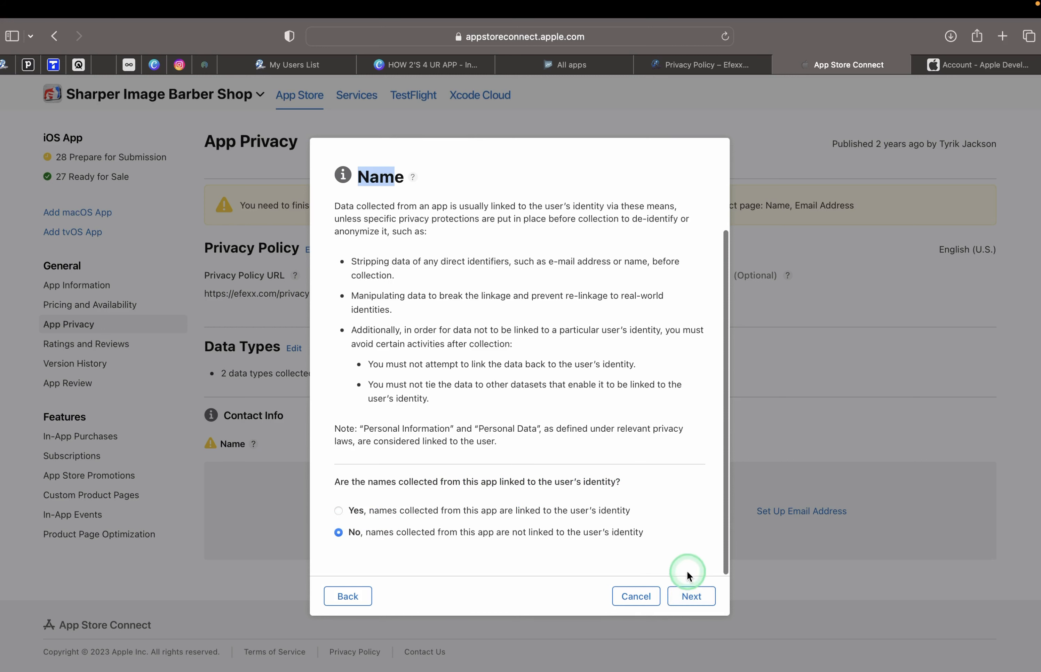
Mark Name as not used for tracking and publish its answers.
{"action": "left_click", "coordinate": [690, 596]}
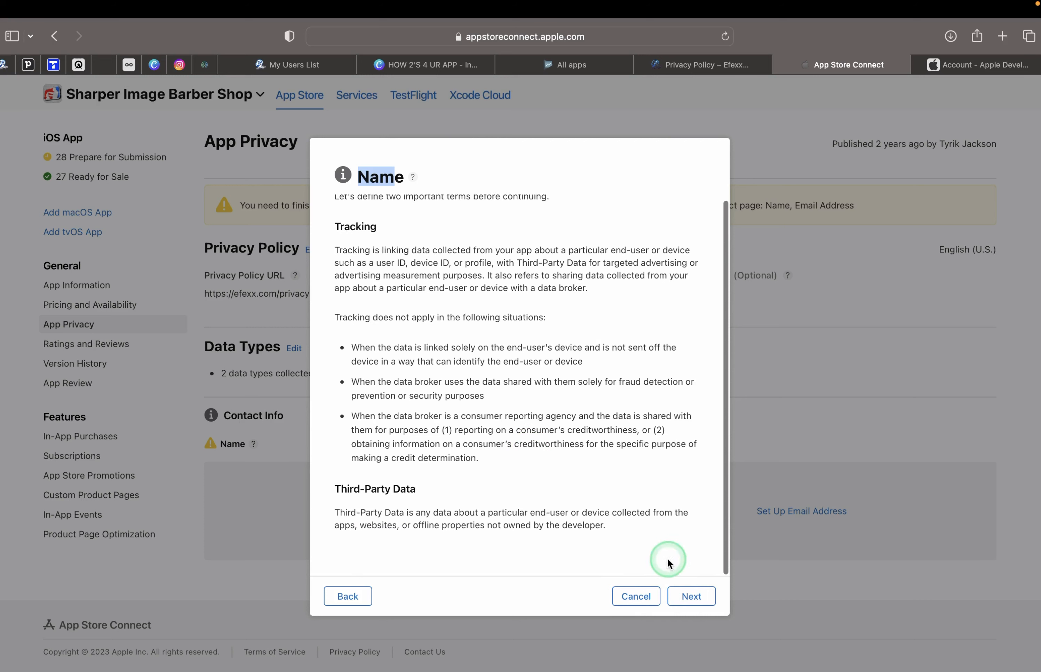
{"action": "left_click", "coordinate": [691, 596]}
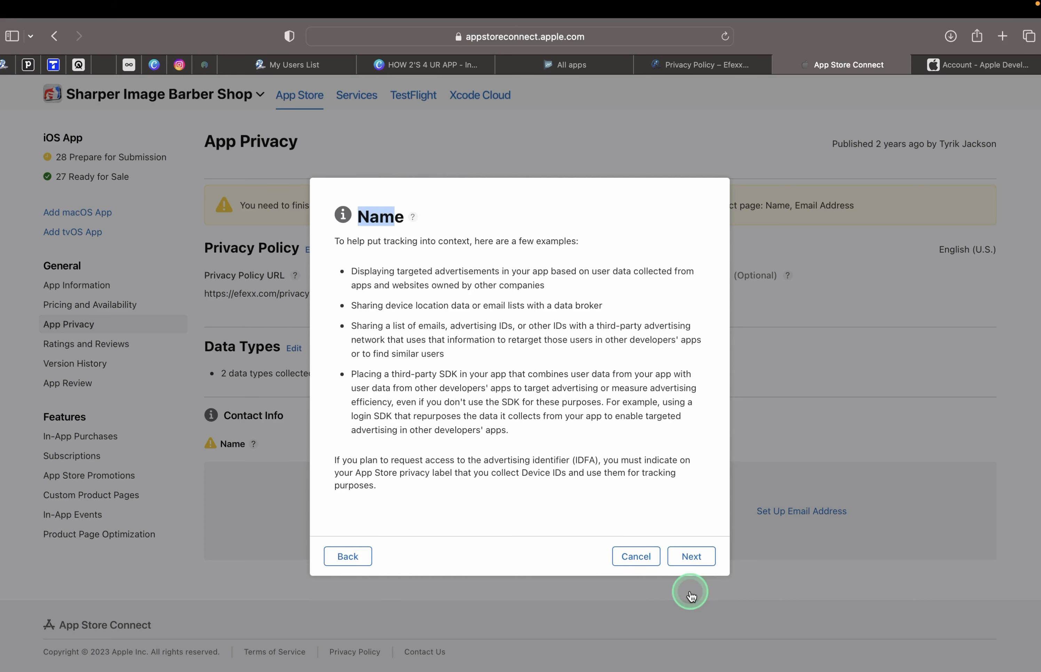
{"action": "left_click", "coordinate": [691, 558]}
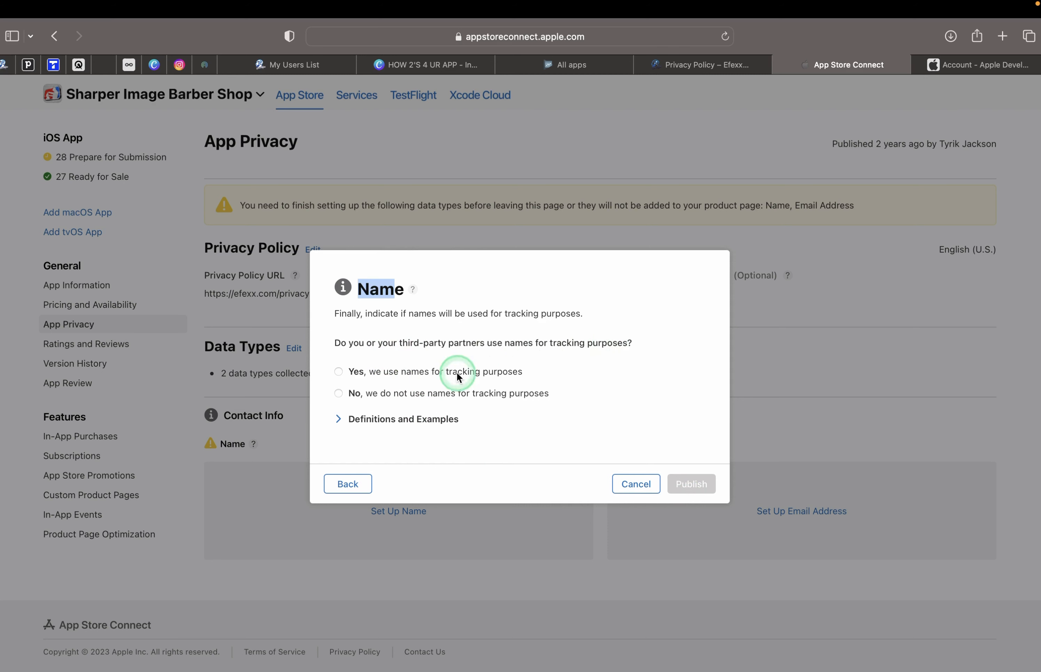
{"action": "left_click", "coordinate": [338, 394]}
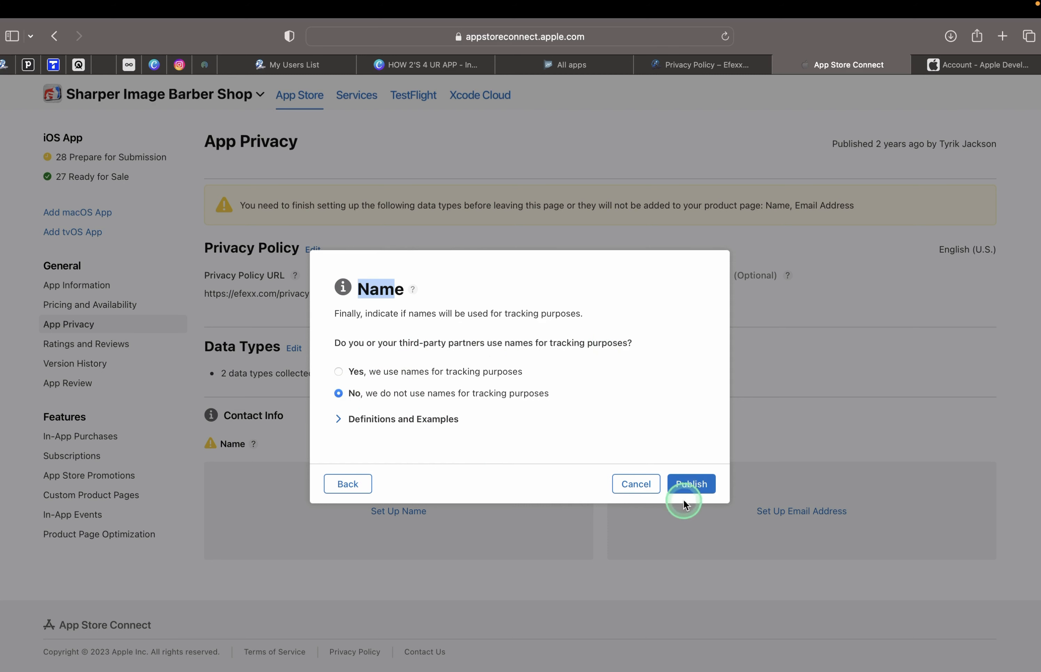
{"action": "left_click", "coordinate": [691, 483]}
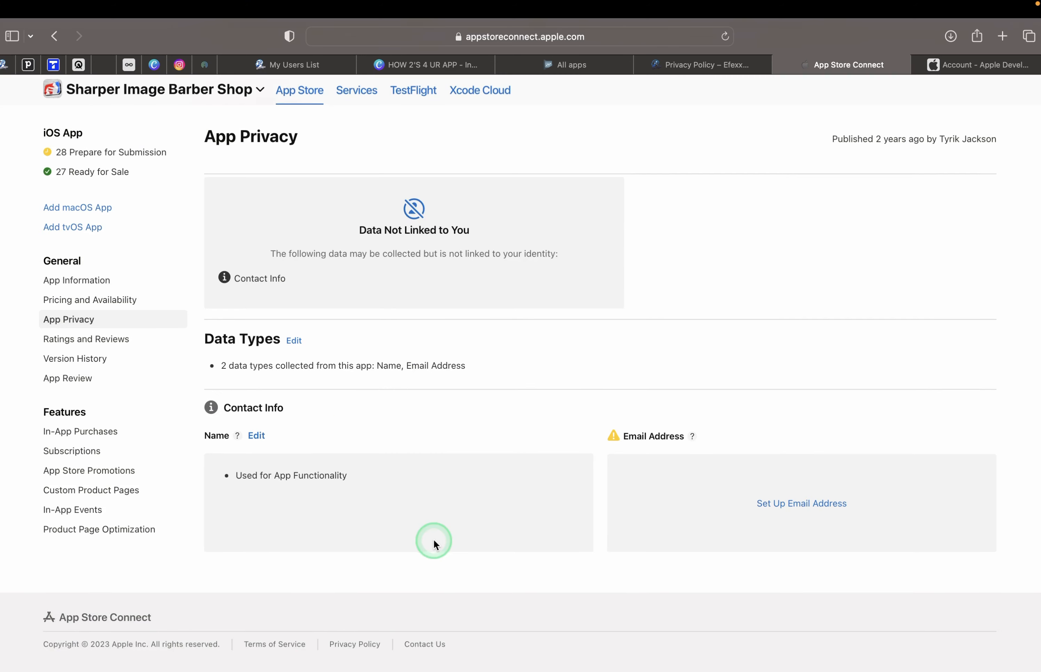
Set Email Address as App Functionality data, not linked to identity.
{"action": "left_click", "coordinate": [794, 509]}
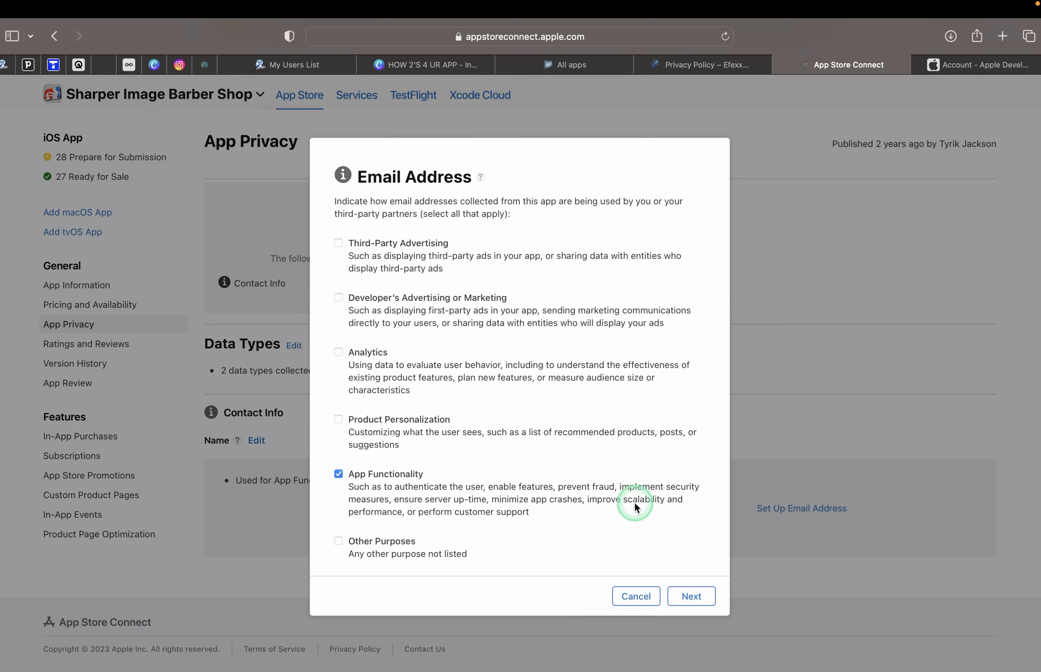
{"action": "left_click", "coordinate": [687, 594]}
{"action": "scroll", "coordinate": [522, 427], "scroll_direction": "down", "scroll_amount": 2}
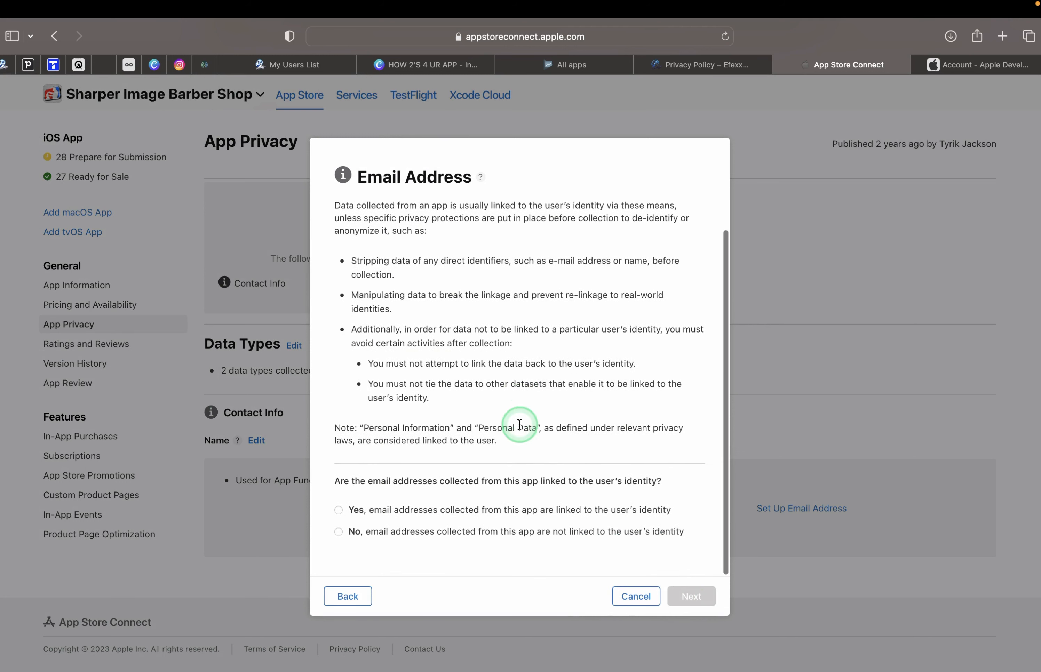
{"action": "left_click", "coordinate": [339, 533]}
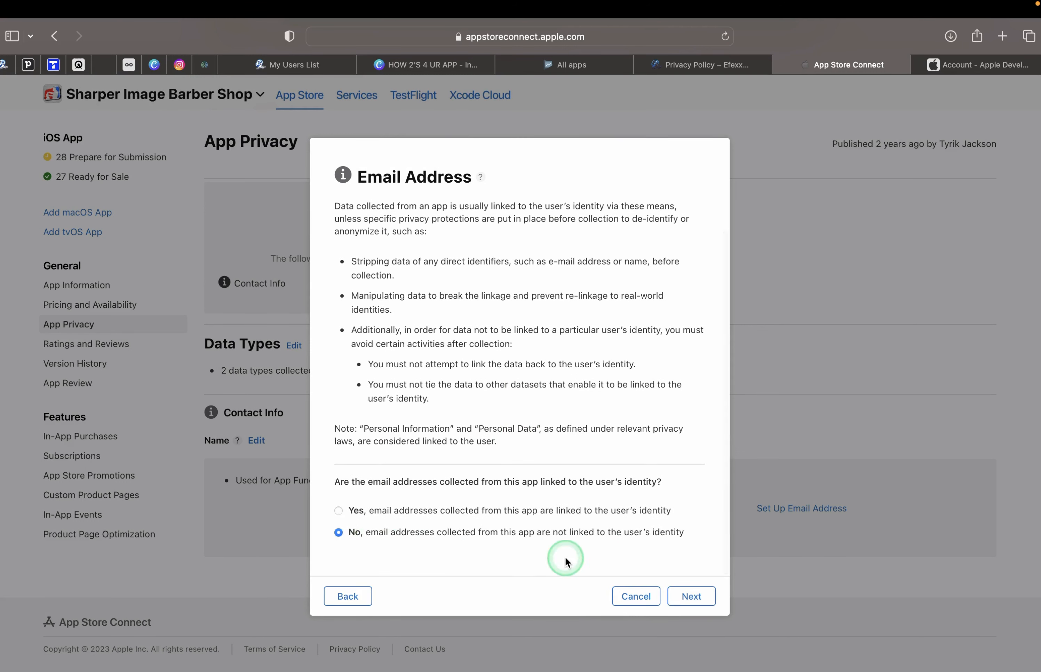
Mark Email Address as not used for tracking and publish its answers.
{"action": "left_click", "coordinate": [682, 598]}
{"action": "scroll", "coordinate": [481, 421], "scroll_direction": "down", "scroll_amount": 1}
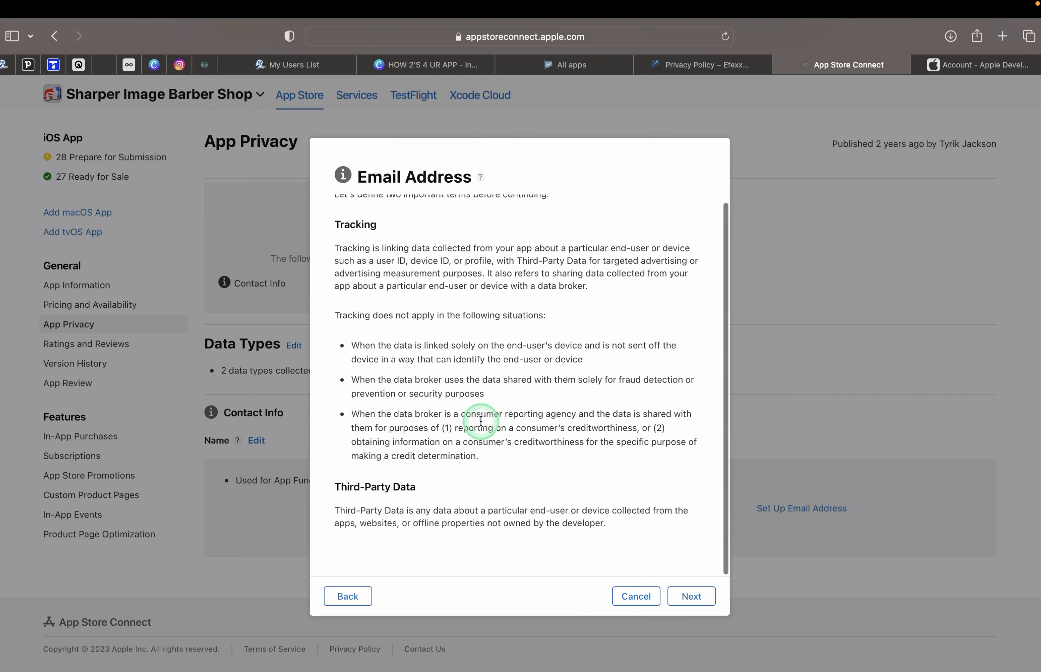
{"action": "scroll", "coordinate": [481, 421], "scroll_direction": "up", "scroll_amount": 1}
{"action": "left_click", "coordinate": [689, 596]}
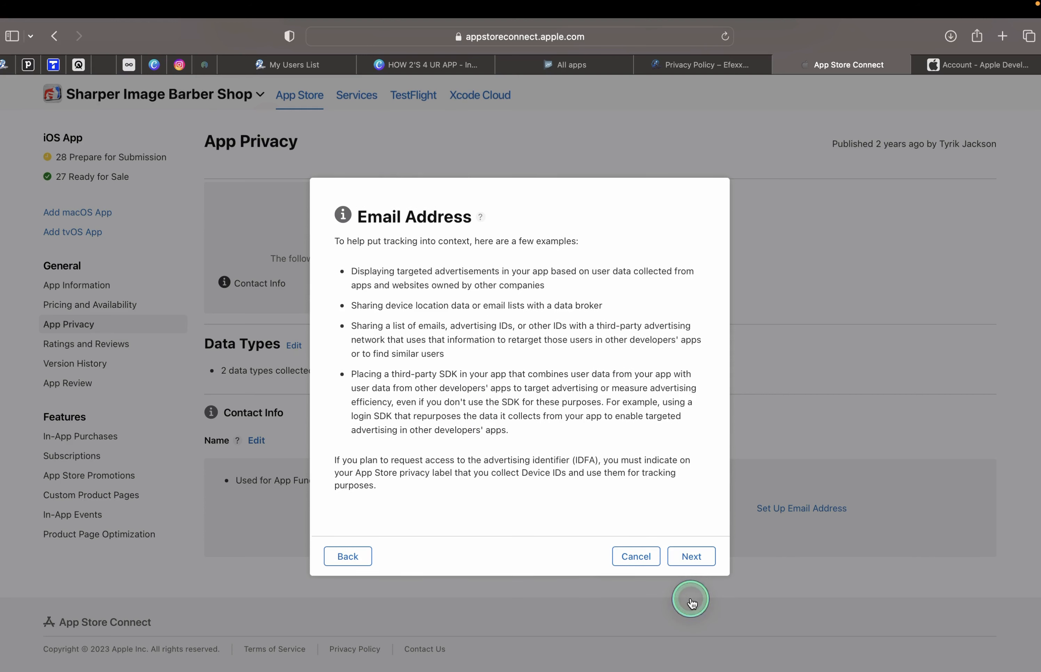
{"action": "left_click", "coordinate": [714, 564]}
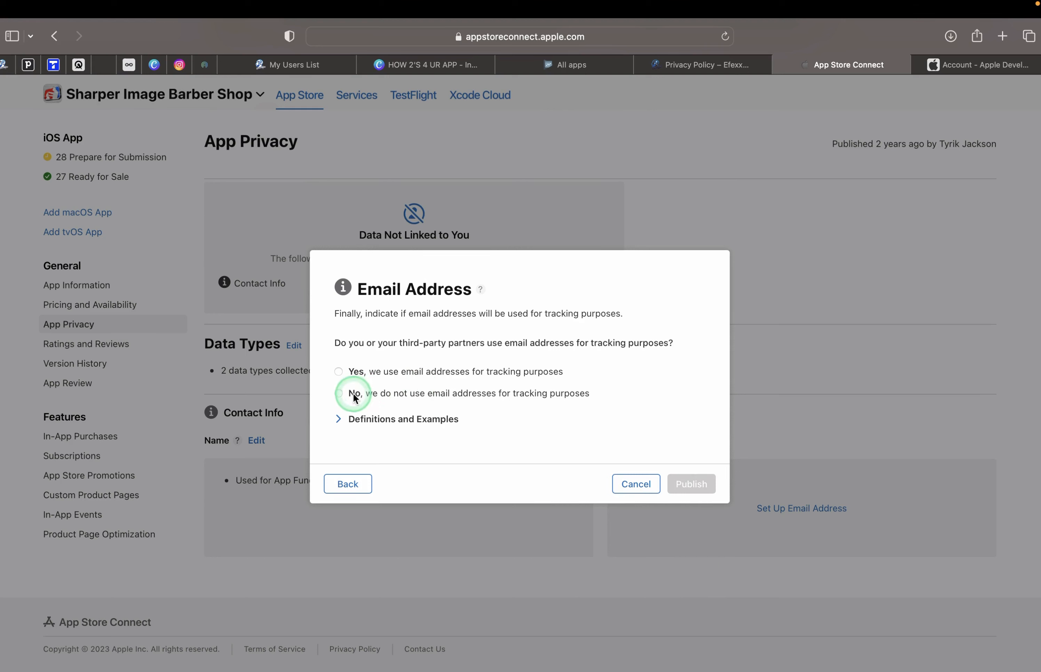
{"action": "left_click", "coordinate": [342, 395]}
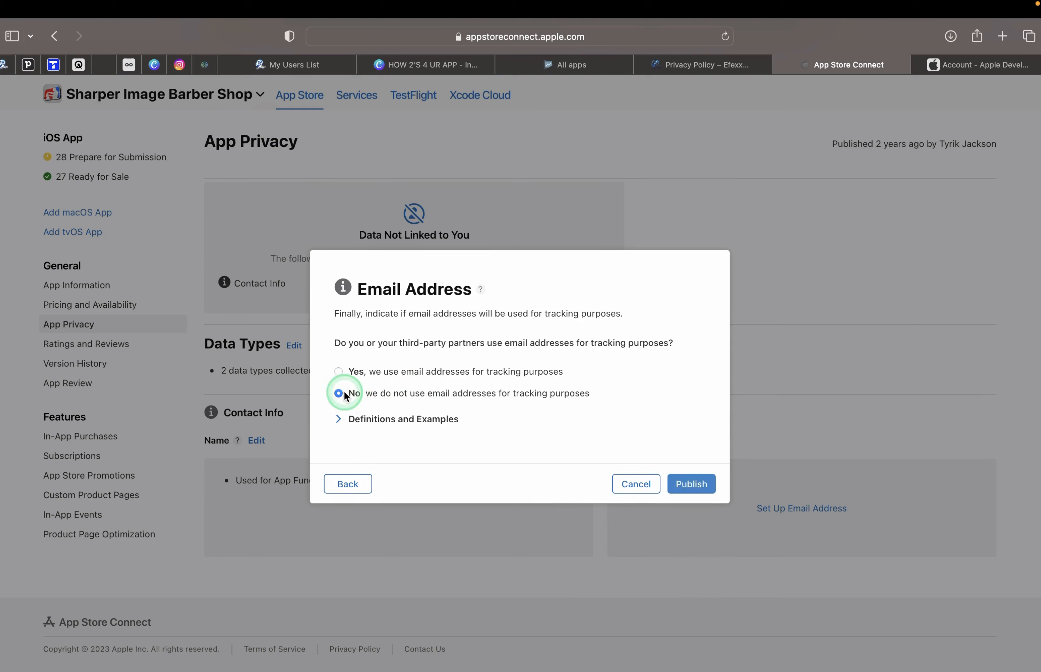
{"action": "left_click", "coordinate": [693, 484]}
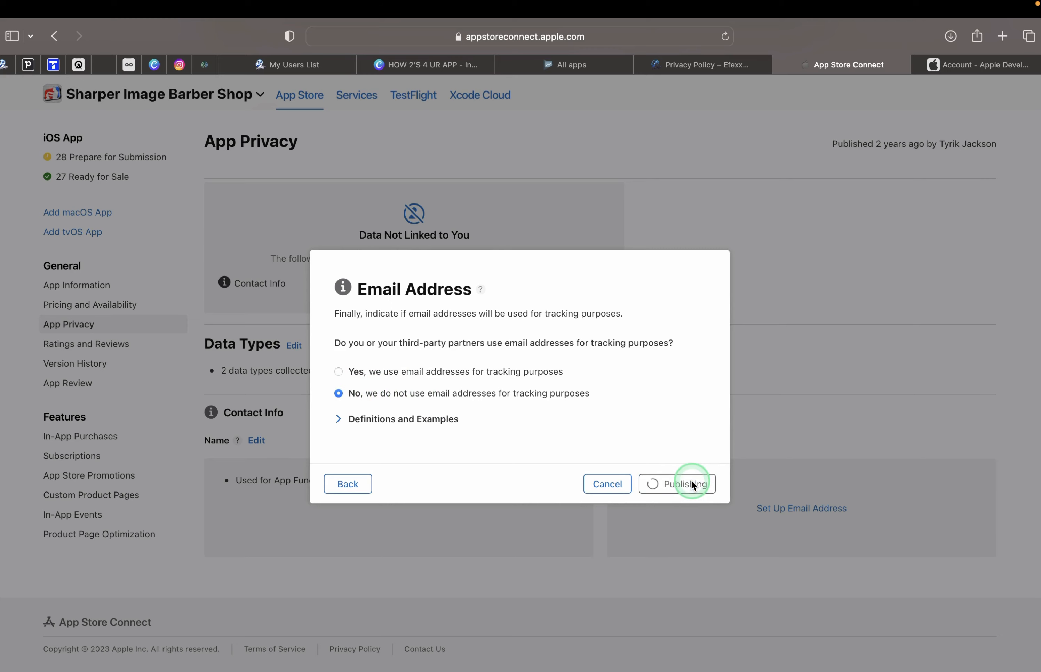
{"action": "scroll", "coordinate": [670, 415], "scroll_direction": "up", "scroll_amount": 5}
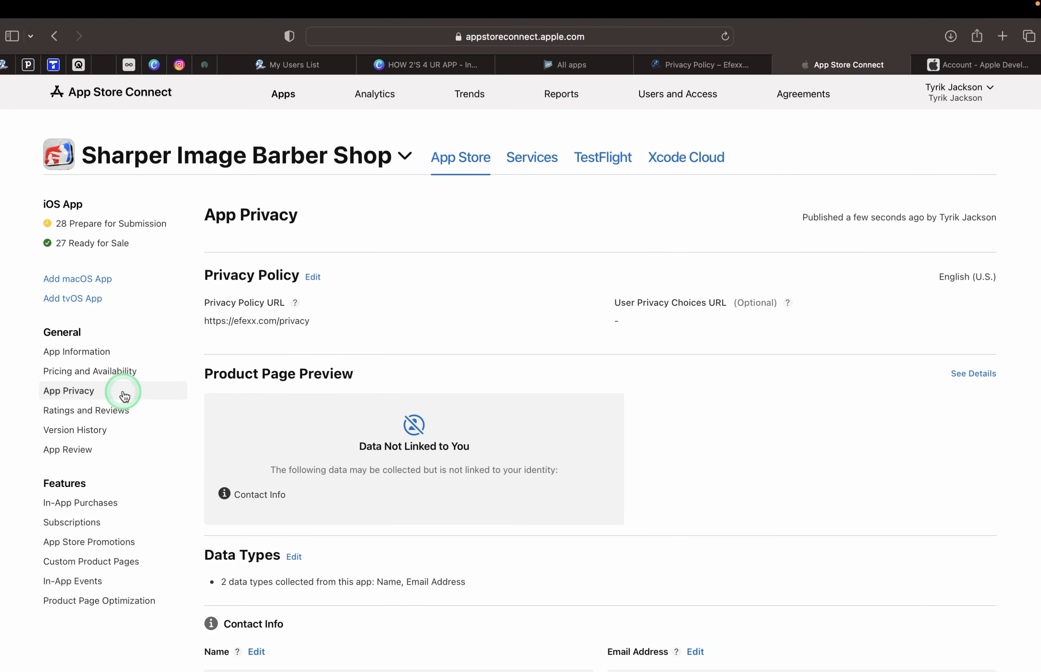
Check version 28's empty iPhone 6.7" screenshot area, then switch to the Xcode desktop.
{"action": "left_click", "coordinate": [124, 227]}
{"action": "scroll", "coordinate": [386, 439], "scroll_direction": "down", "scroll_amount": 2}
{"action": "scroll", "coordinate": [385, 440], "scroll_direction": "down", "scroll_amount": 2}
{"action": "left_click_drag", "start_coordinate": [479, 439], "coordinate": [645, 450]}
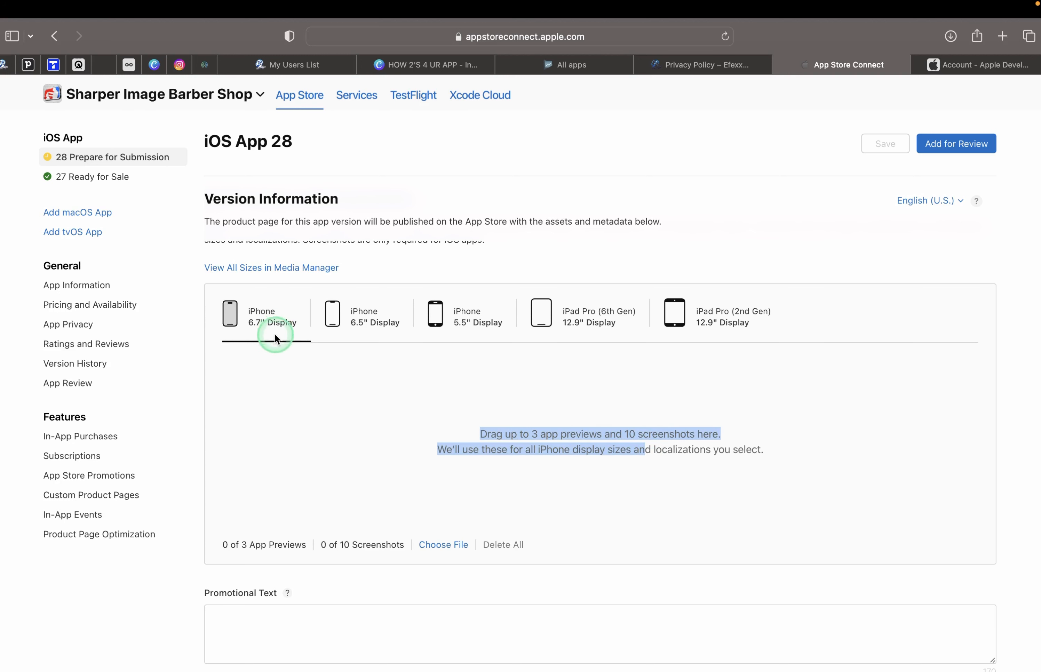
{"action": "left_click_drag", "start_coordinate": [232, 318], "coordinate": [298, 324]}
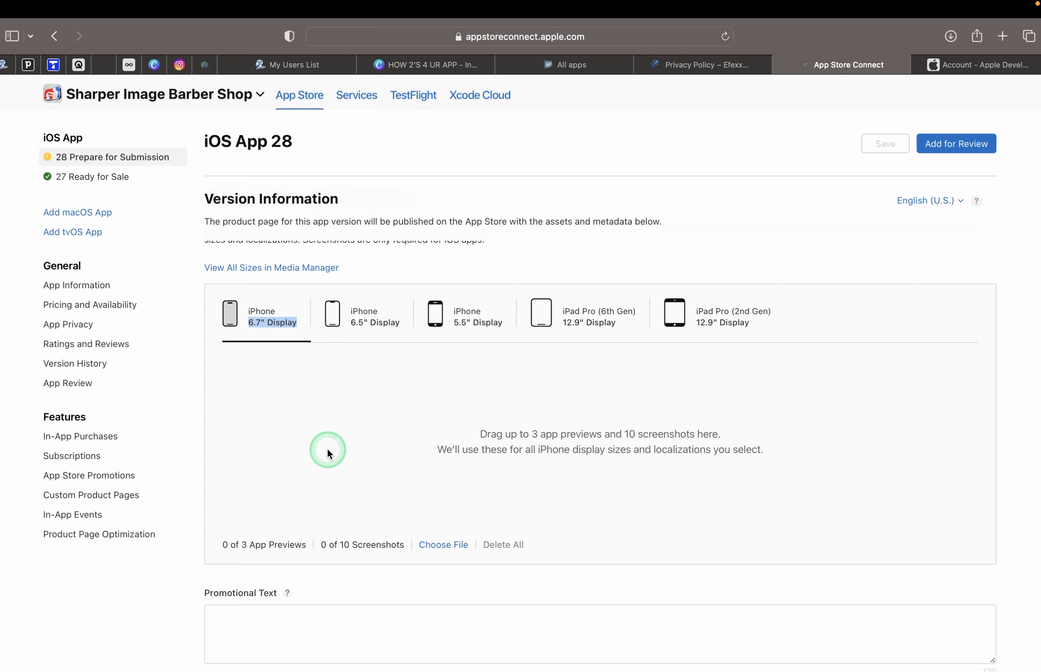
{"action": "key", "text": "ctrl+Right"}
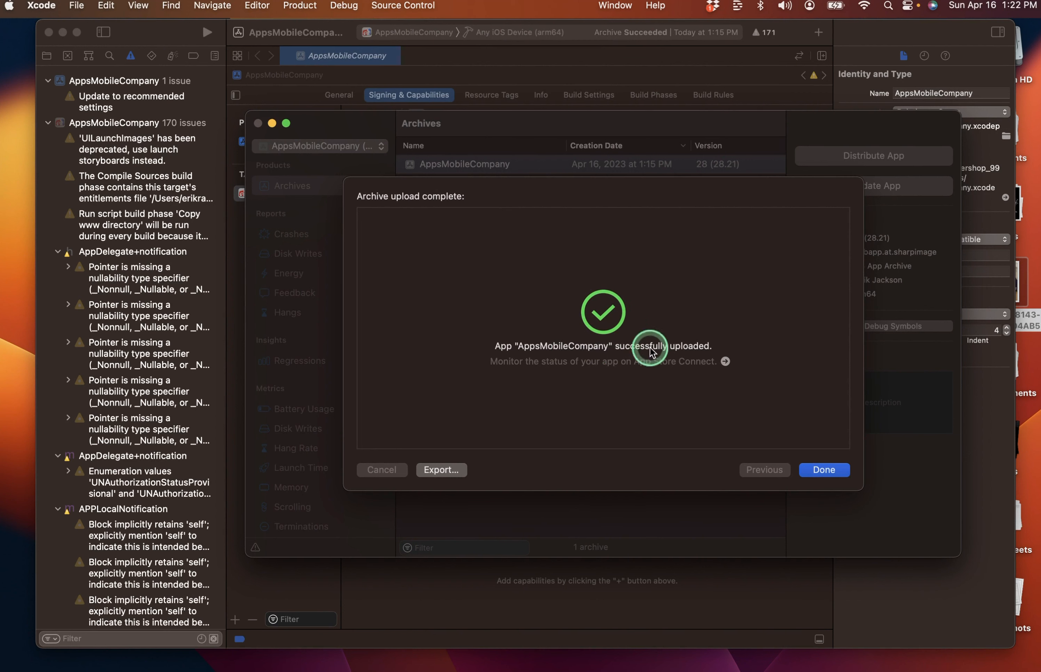
Dismiss the upload-complete message, close Archives, and choose the iPhone 14 Pro Max simulator.
{"action": "left_click", "coordinate": [828, 470]}
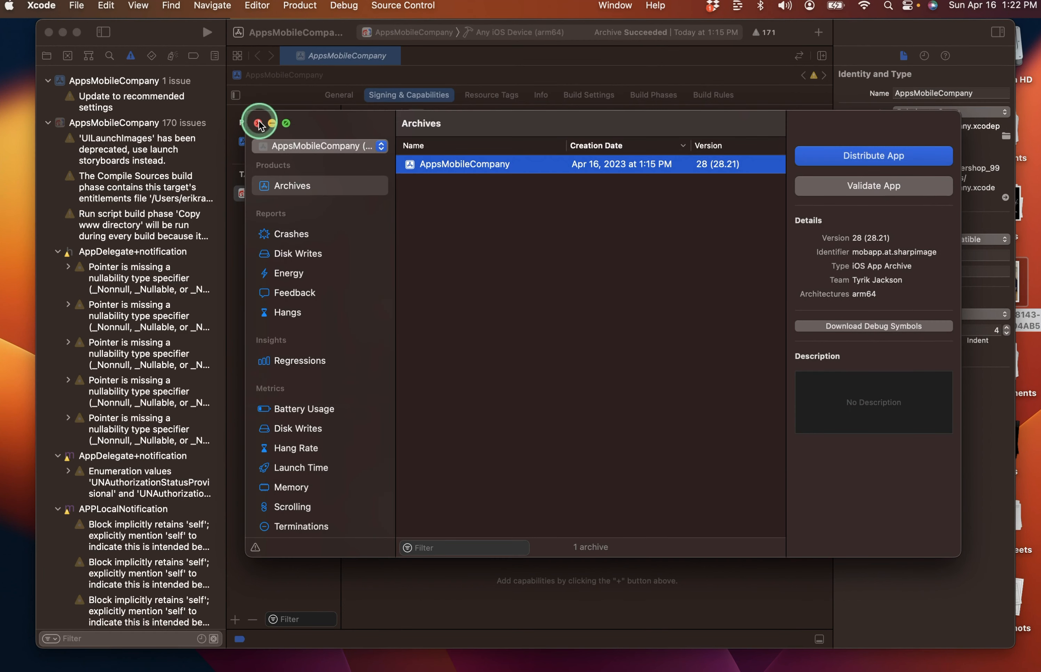
{"action": "left_click", "coordinate": [258, 124]}
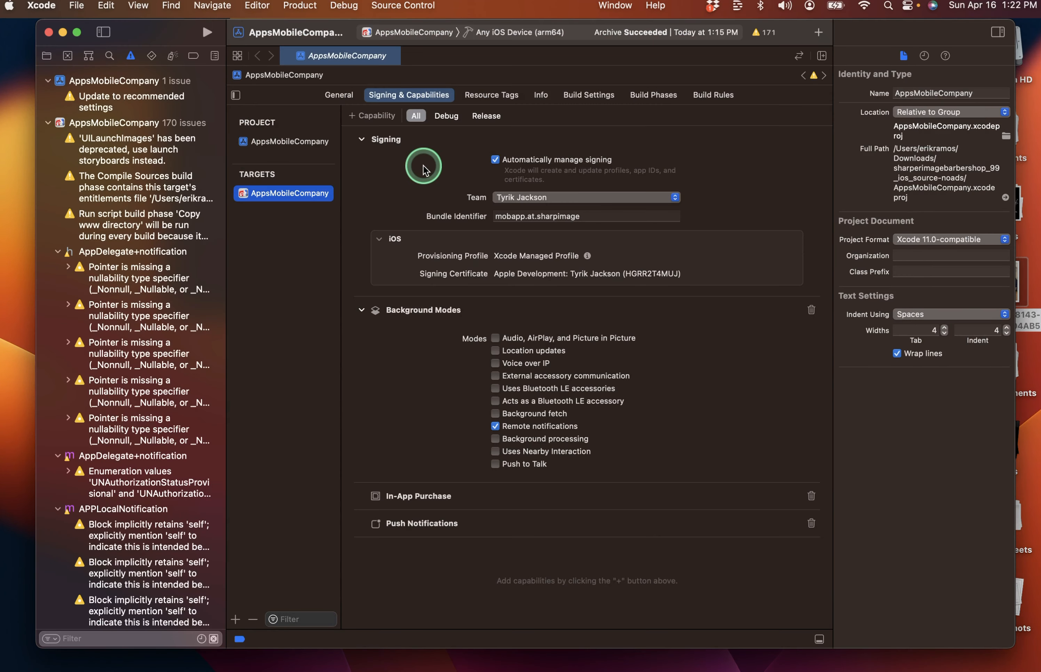
{"action": "left_click", "coordinate": [487, 34]}
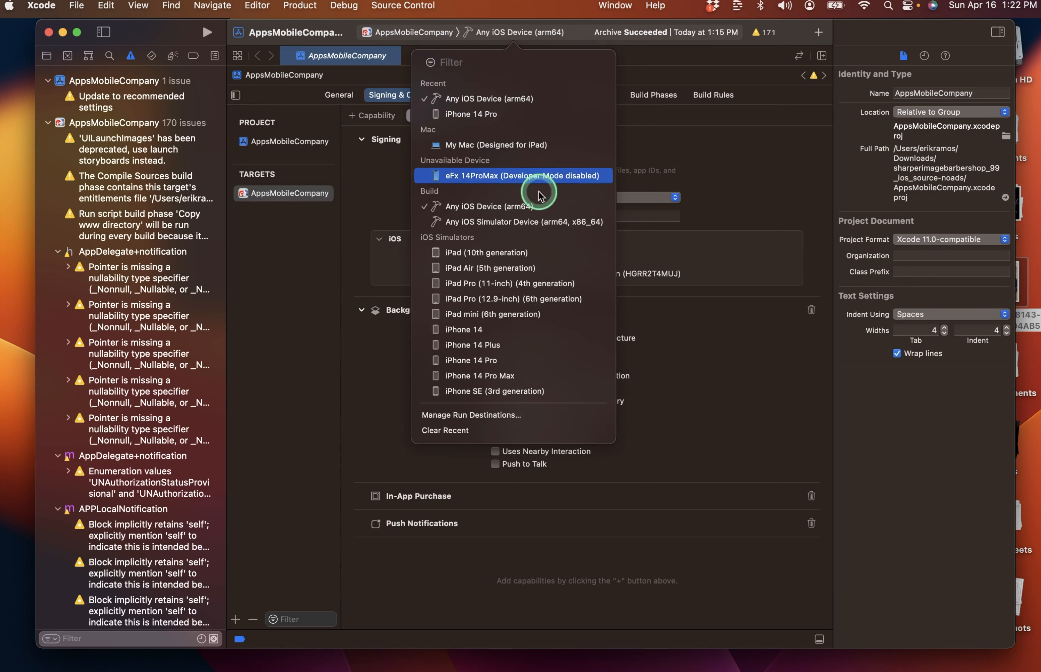
{"action": "left_click", "coordinate": [572, 377]}
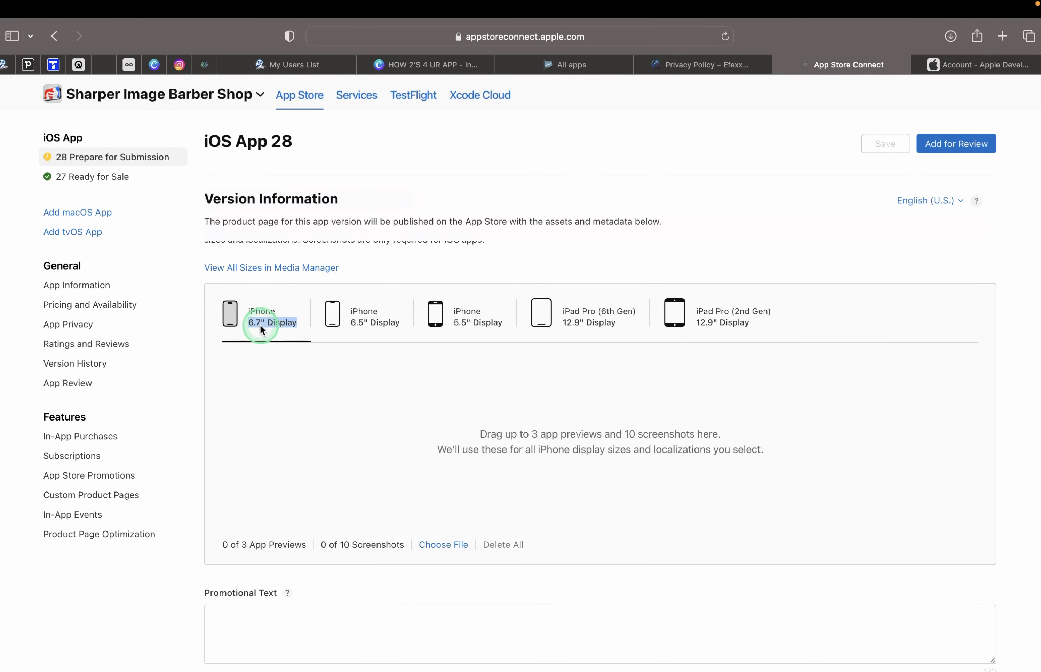
Keep iPhone 14 Pro Max as destination and build and run the app.
{"action": "key", "text": "ctrl+Right"}
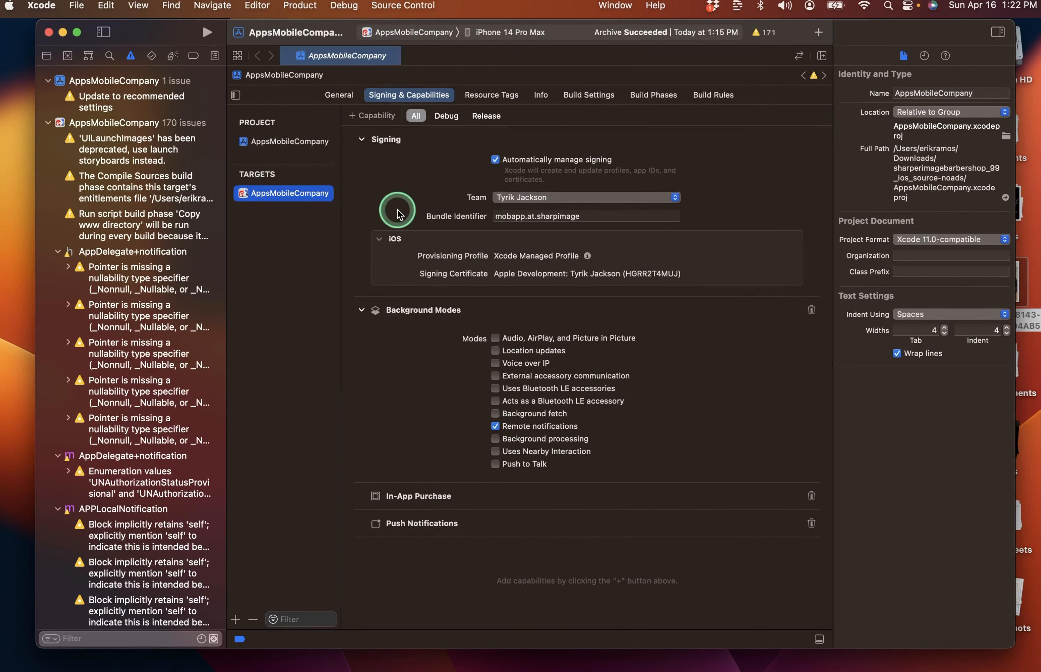
{"action": "left_click", "coordinate": [506, 35]}
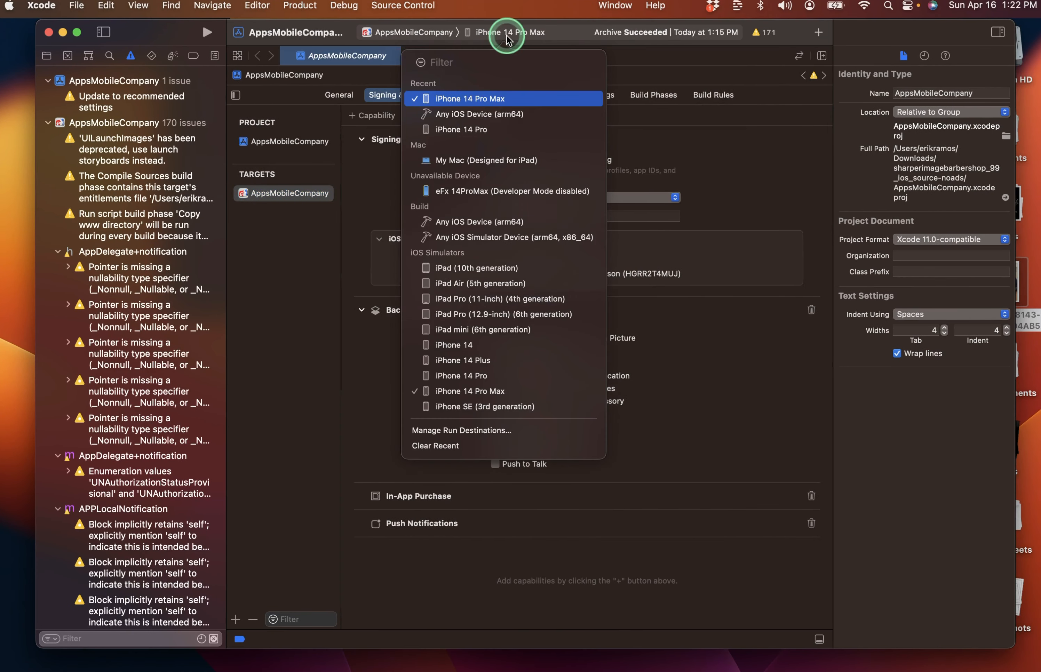
{"action": "left_click", "coordinate": [503, 99]}
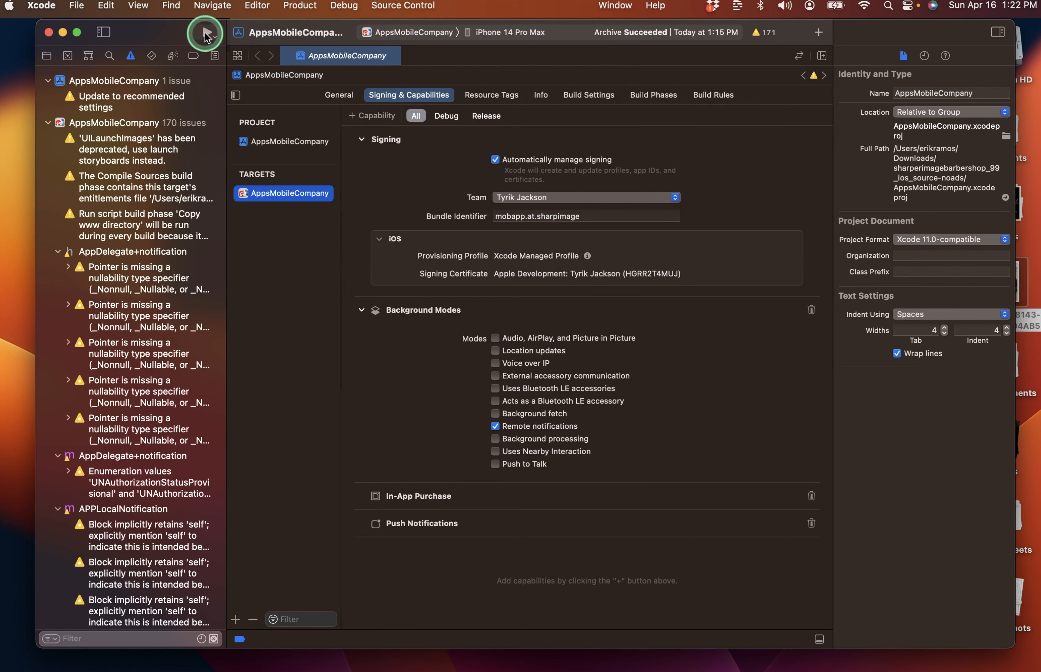
{"action": "left_click", "coordinate": [207, 33]}
{"action": "left_click", "coordinate": [308, 207]}
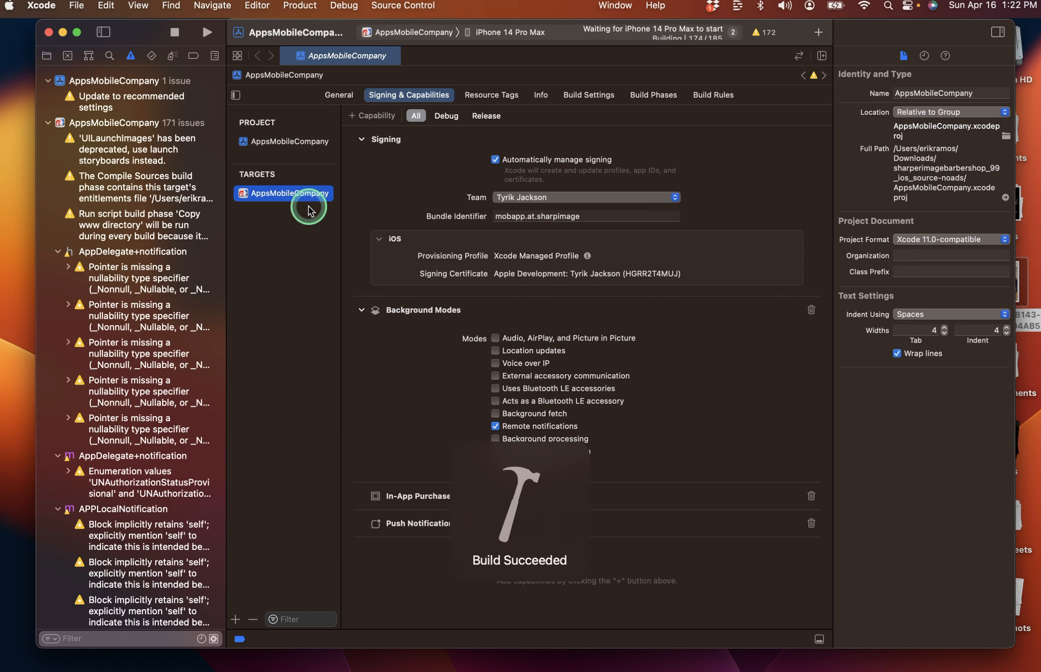
Save screenshots of the splash and Home screens, allowing notifications in between.
{"action": "left_click", "coordinate": [490, 592]}
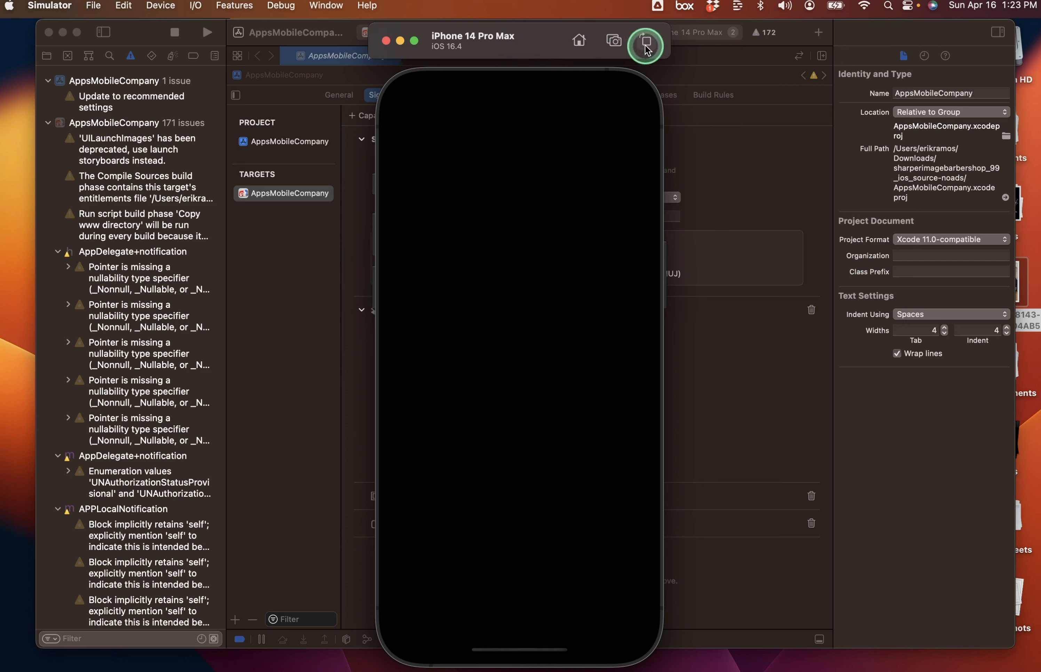
{"action": "left_click", "coordinate": [614, 44]}
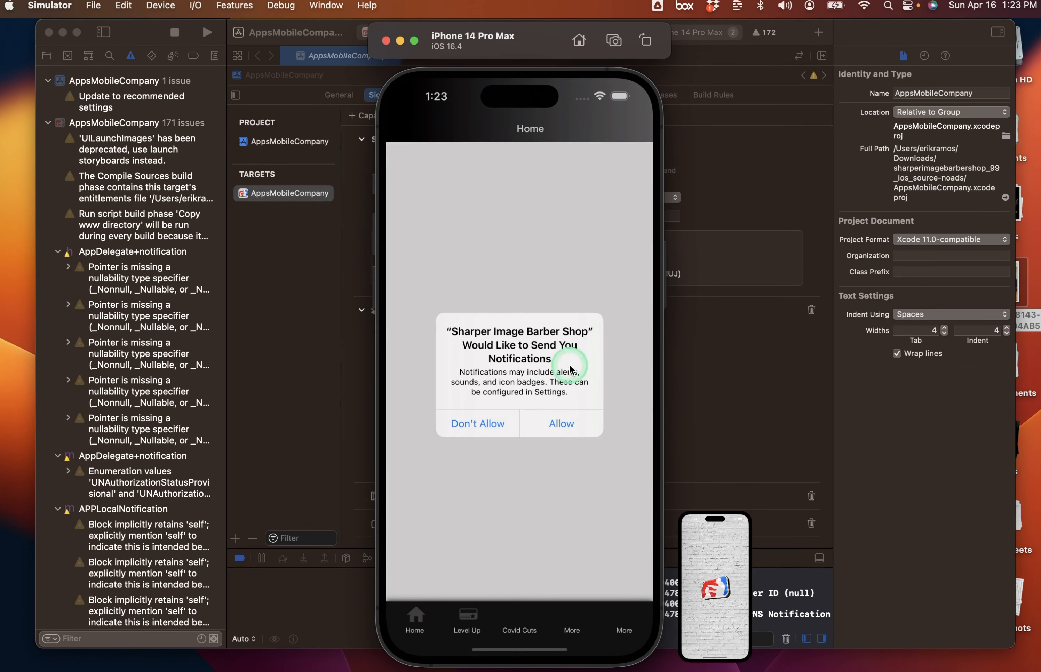
{"action": "left_click", "coordinate": [567, 423]}
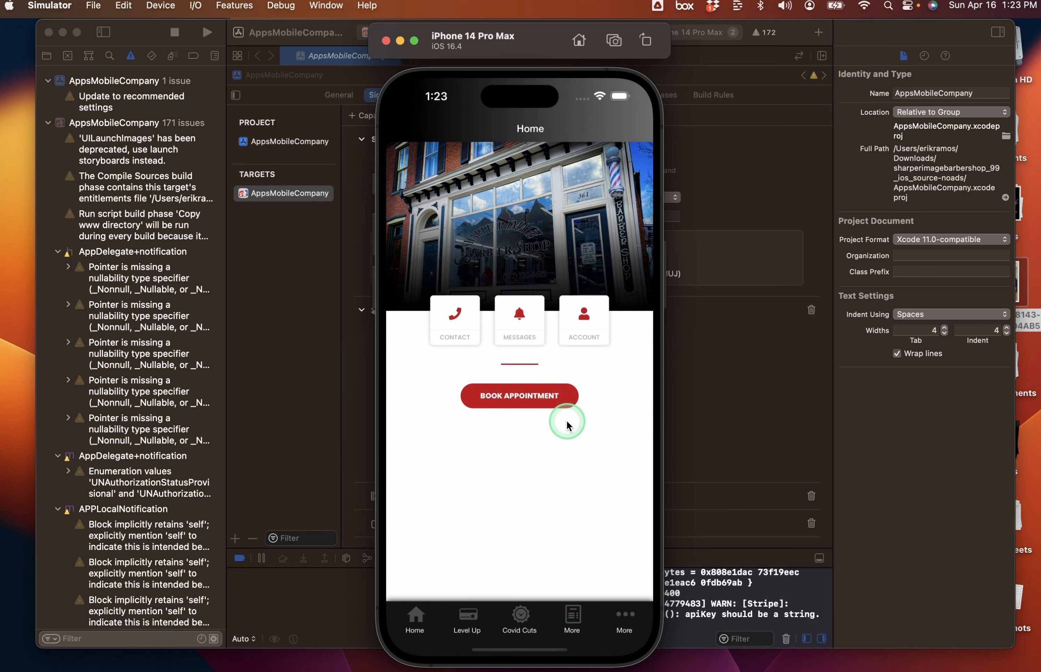
{"action": "left_click", "coordinate": [614, 42]}
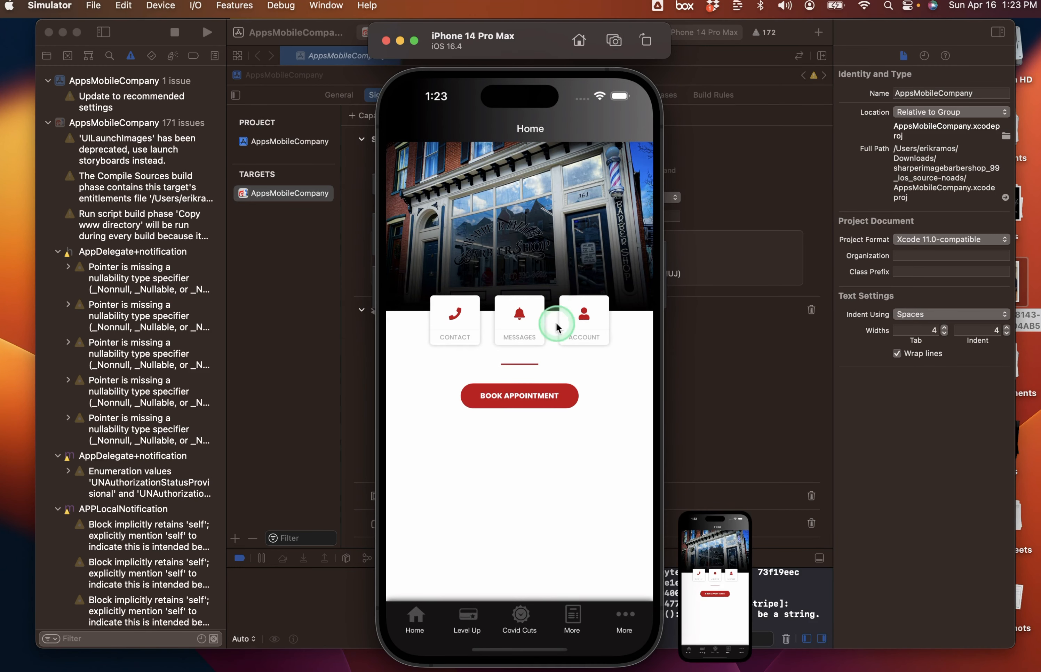
Open Contact Us, save its screenshot, and return to the Home page.
{"action": "left_click", "coordinate": [419, 621]}
{"action": "left_click", "coordinate": [422, 624]}
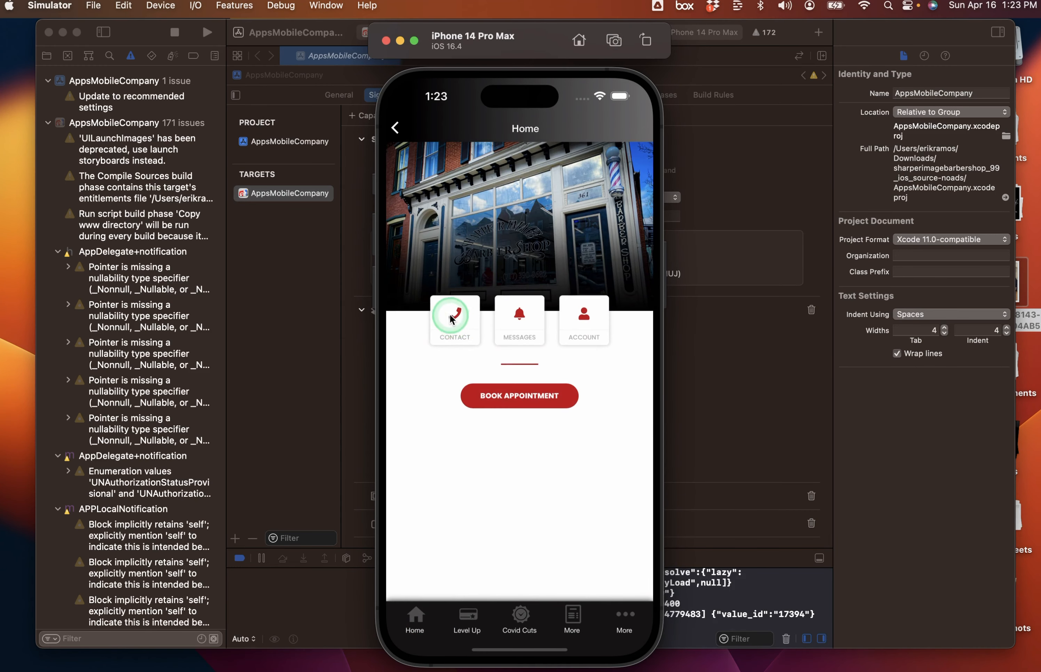
{"action": "left_click", "coordinate": [454, 322]}
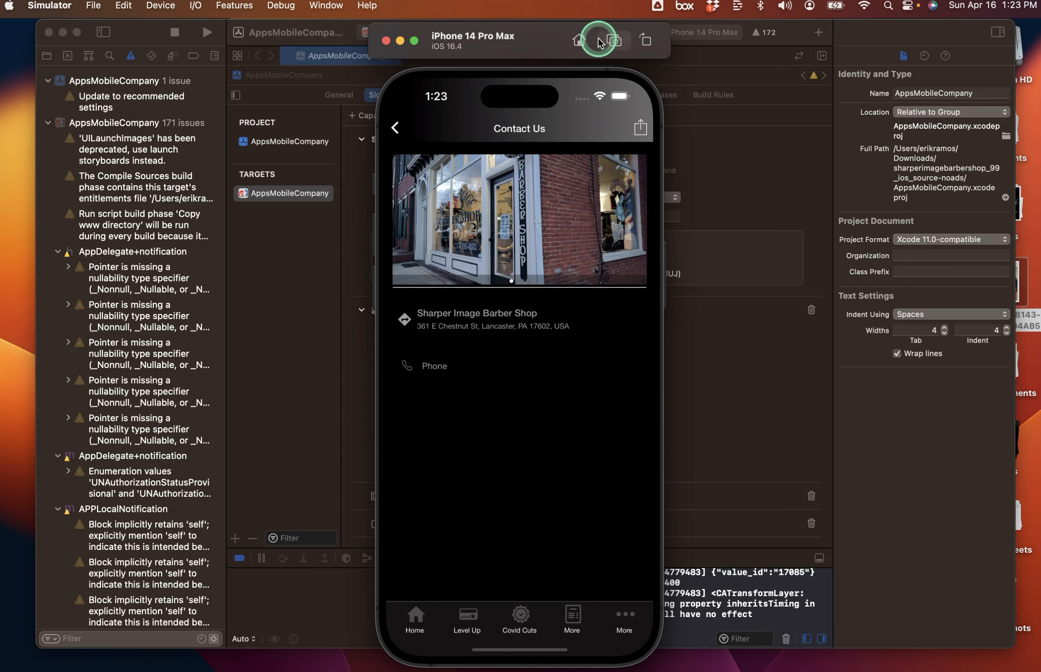
{"action": "left_click", "coordinate": [614, 42]}
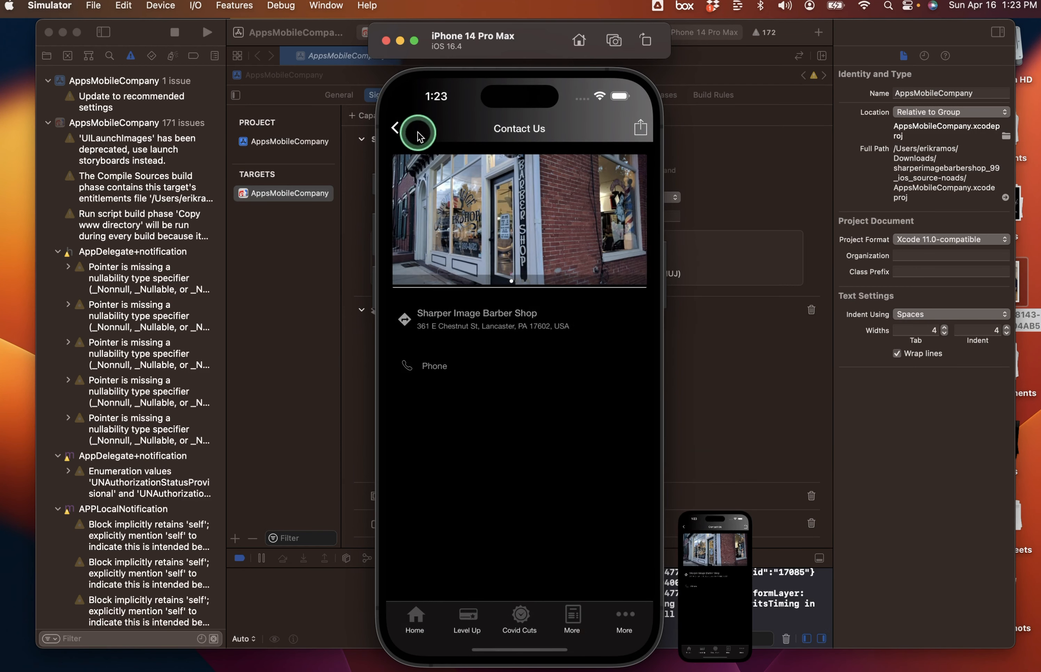
{"action": "left_click", "coordinate": [415, 617]}
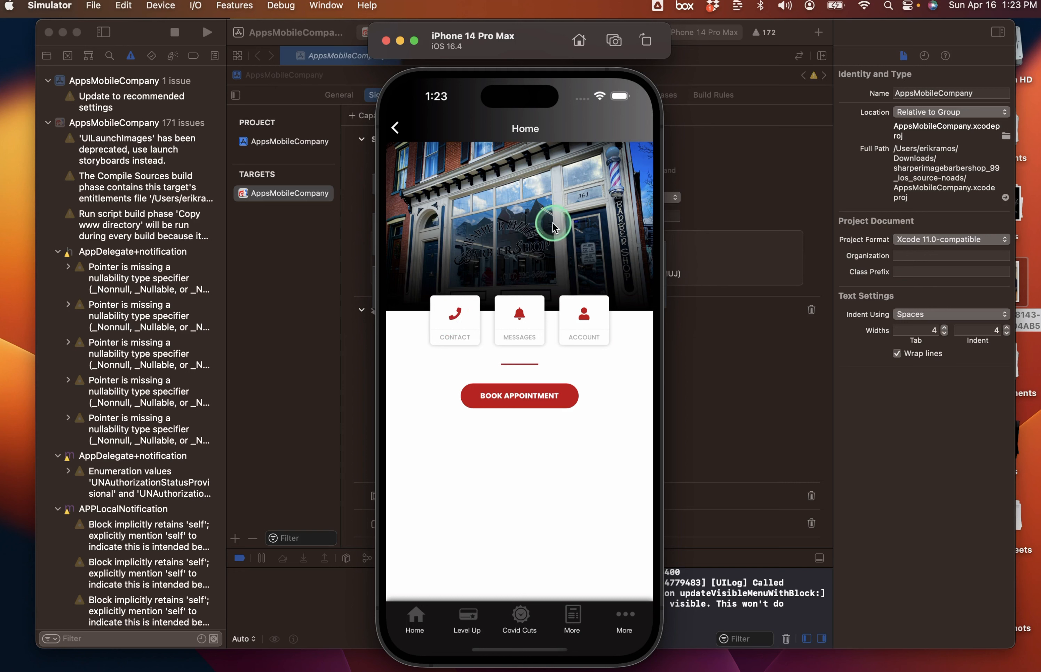
Switch back to App Store Connect in the browser.
{"action": "key", "text": "ctrl+Left"}
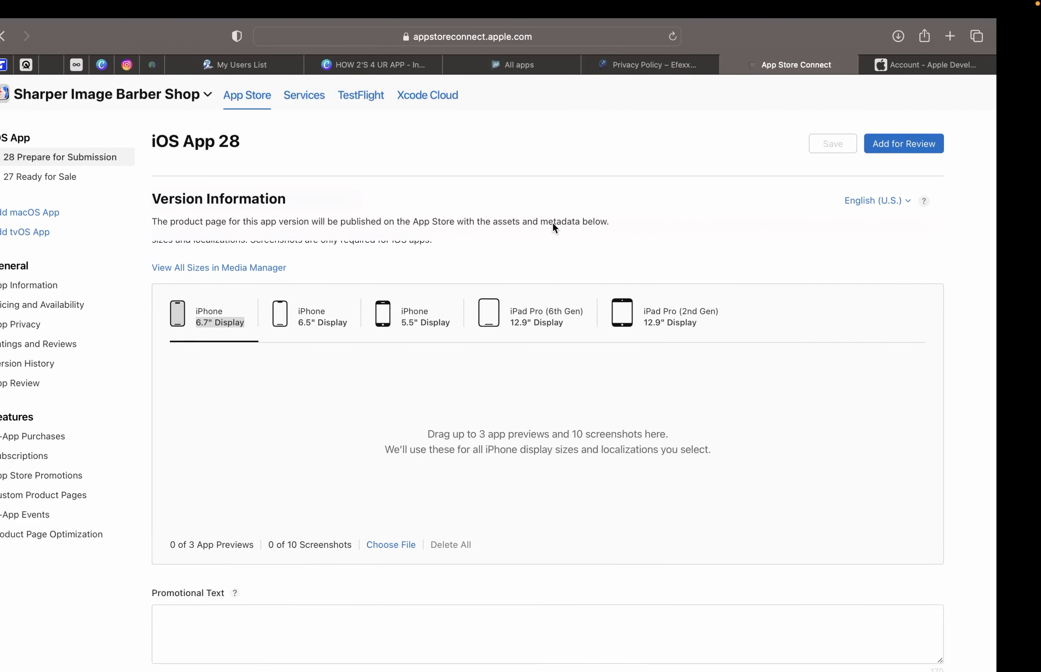
Upload the three Desktop Simulator Screenshot PNGs to the iPhone 6.7" Display set.
{"action": "left_click", "coordinate": [439, 547]}
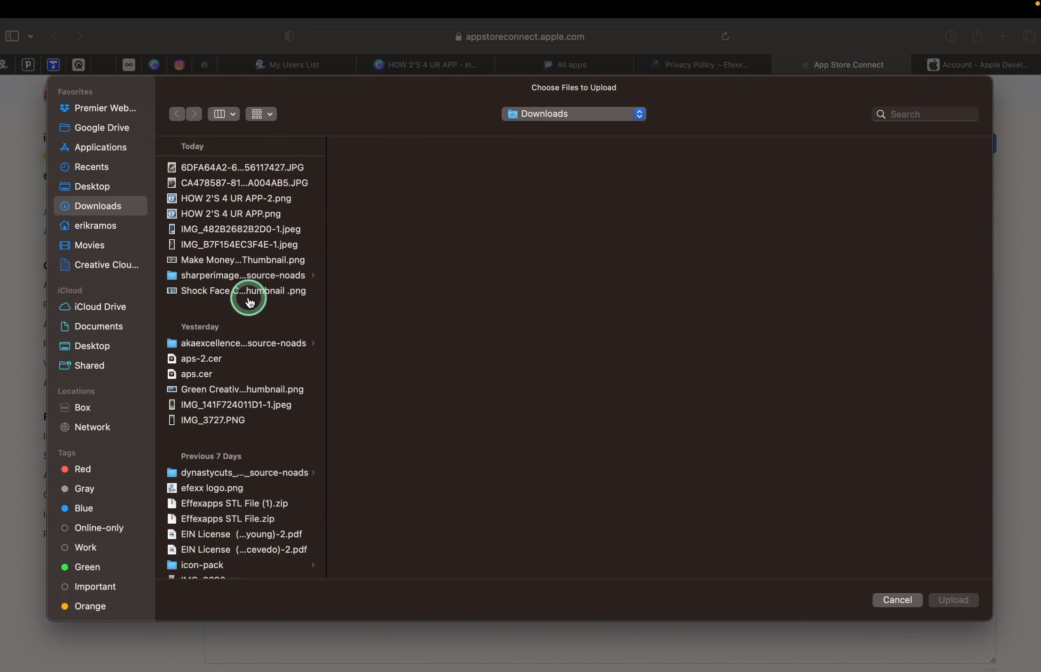
{"action": "left_click", "coordinate": [124, 189]}
{"action": "left_click", "coordinate": [212, 187]}
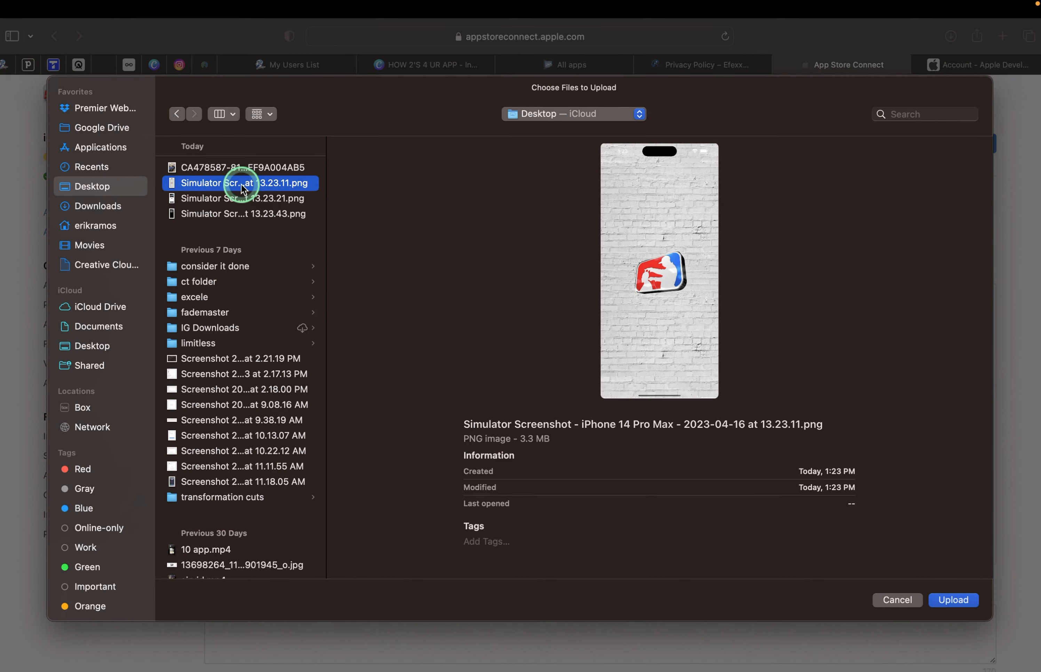
{"action": "key", "text": "shift+Down"}
{"action": "key", "text": "shift+Down"}
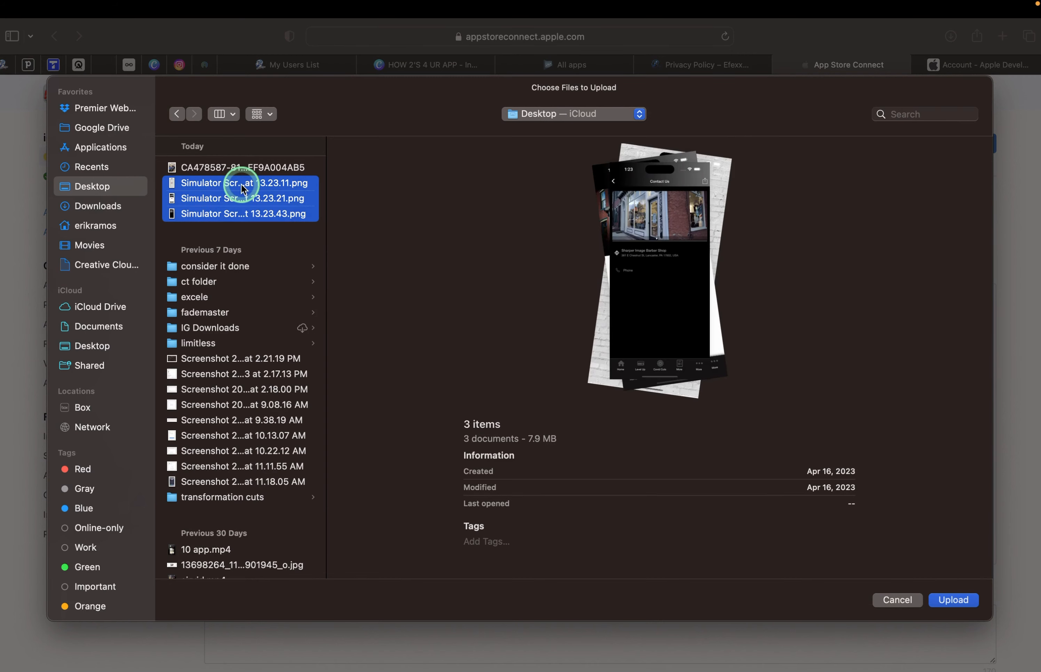
{"action": "key", "text": "Return"}
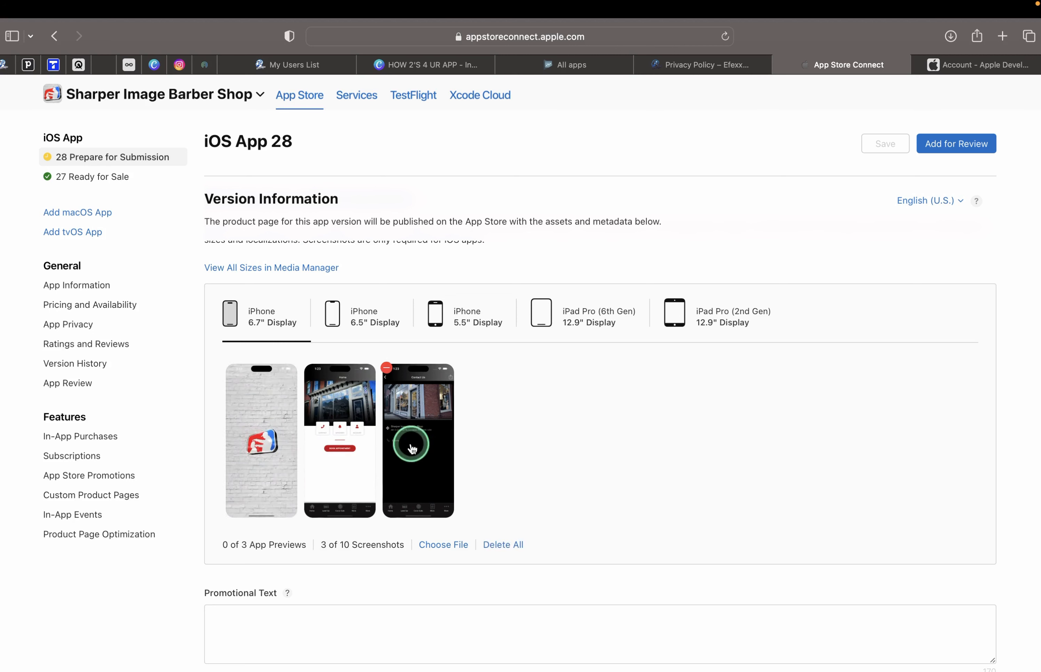
{"action": "left_click", "coordinate": [371, 325]}
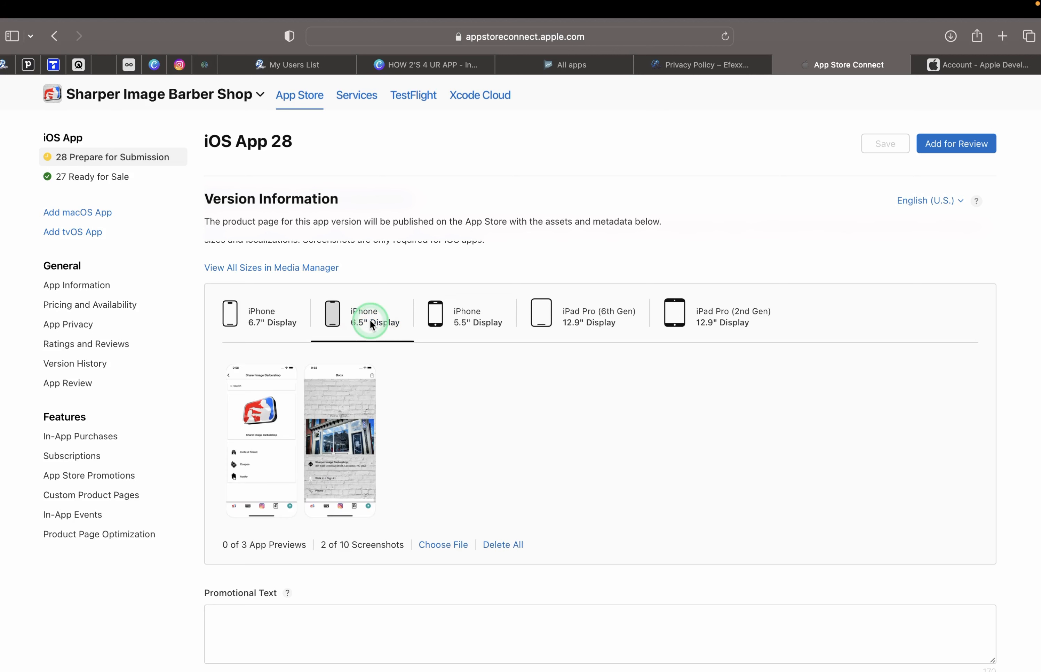
{"action": "left_click", "coordinate": [459, 324]}
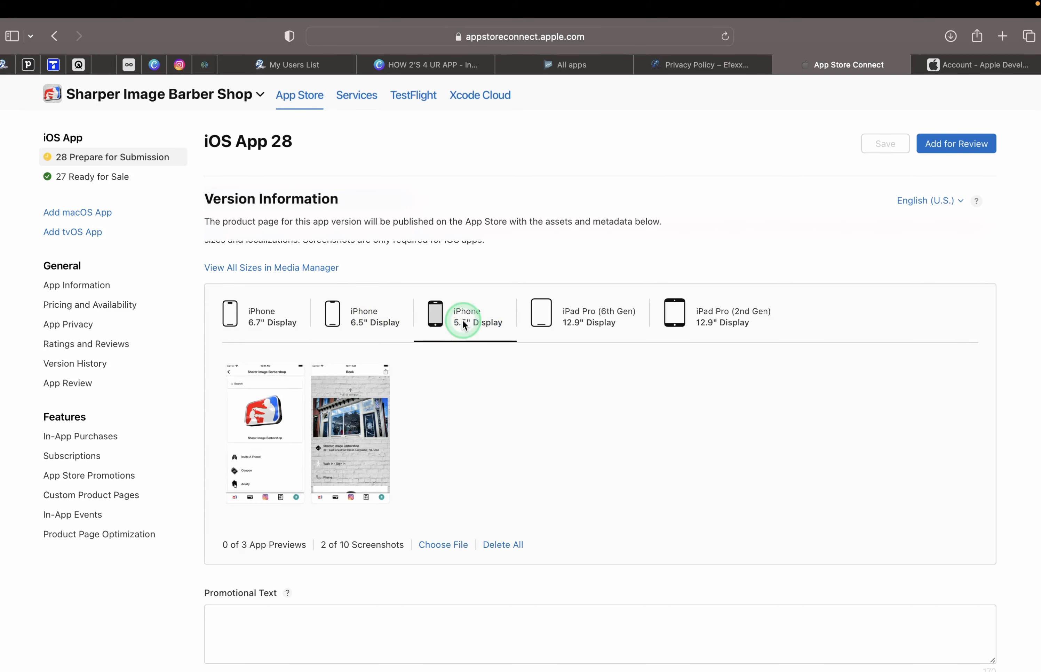
{"action": "left_click", "coordinate": [545, 323]}
{"action": "left_click", "coordinate": [678, 319]}
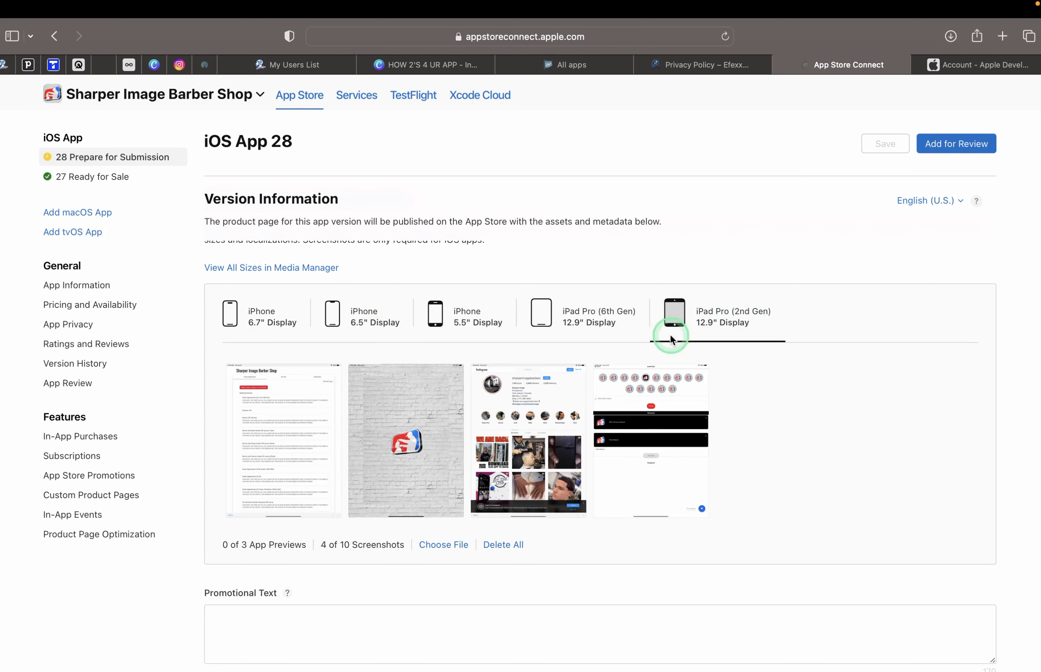
{"action": "scroll", "coordinate": [573, 452], "scroll_direction": "down", "scroll_amount": 2}
{"action": "scroll", "coordinate": [573, 452], "scroll_direction": "down", "scroll_amount": 15}
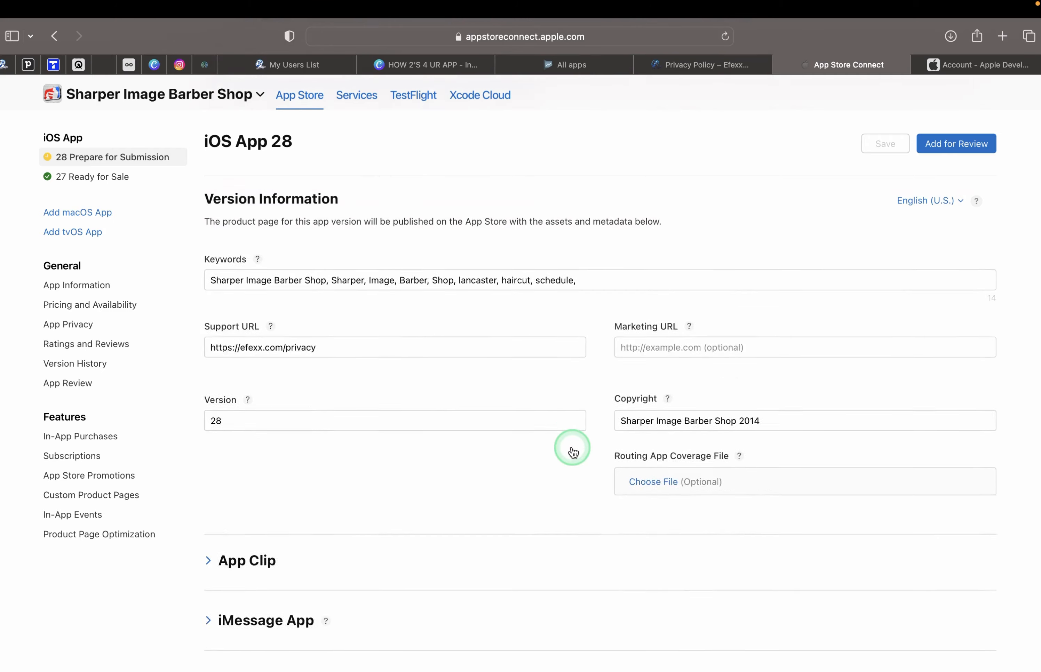
{"action": "scroll", "coordinate": [573, 452], "scroll_direction": "down", "scroll_amount": 7}
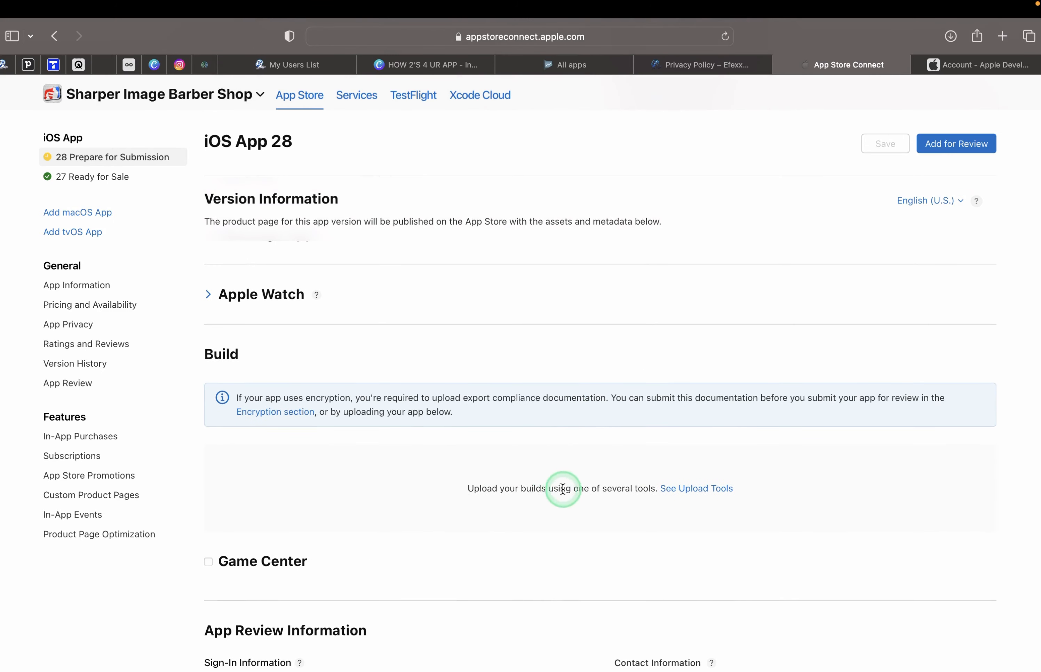
{"action": "scroll", "coordinate": [562, 489], "scroll_direction": "up", "scroll_amount": 15}
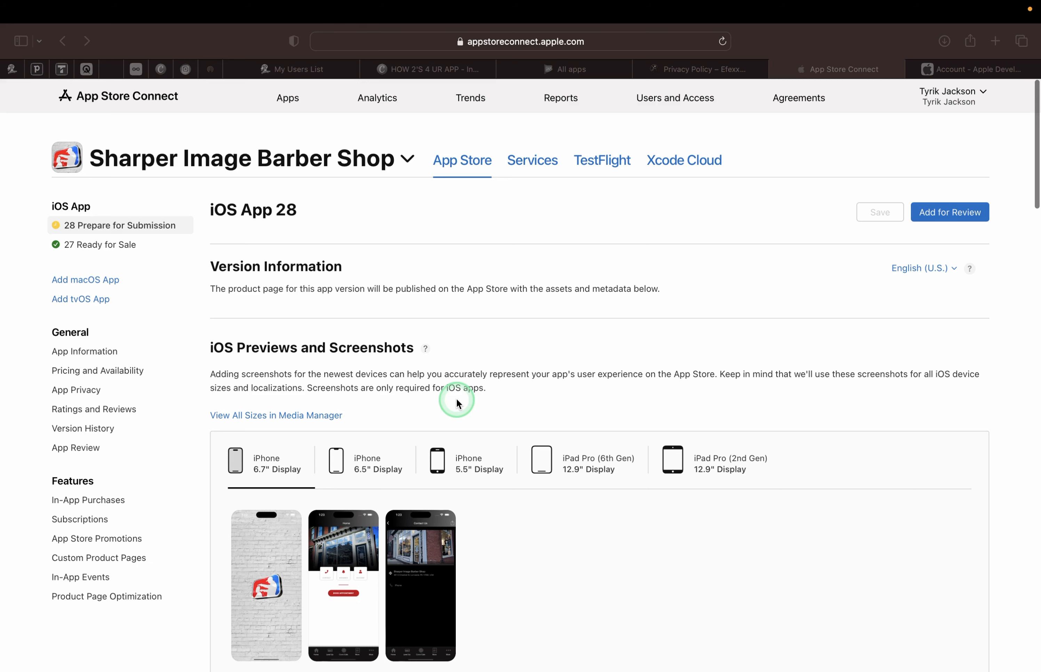
{"action": "scroll", "coordinate": [458, 401], "scroll_direction": "down", "scroll_amount": 2}
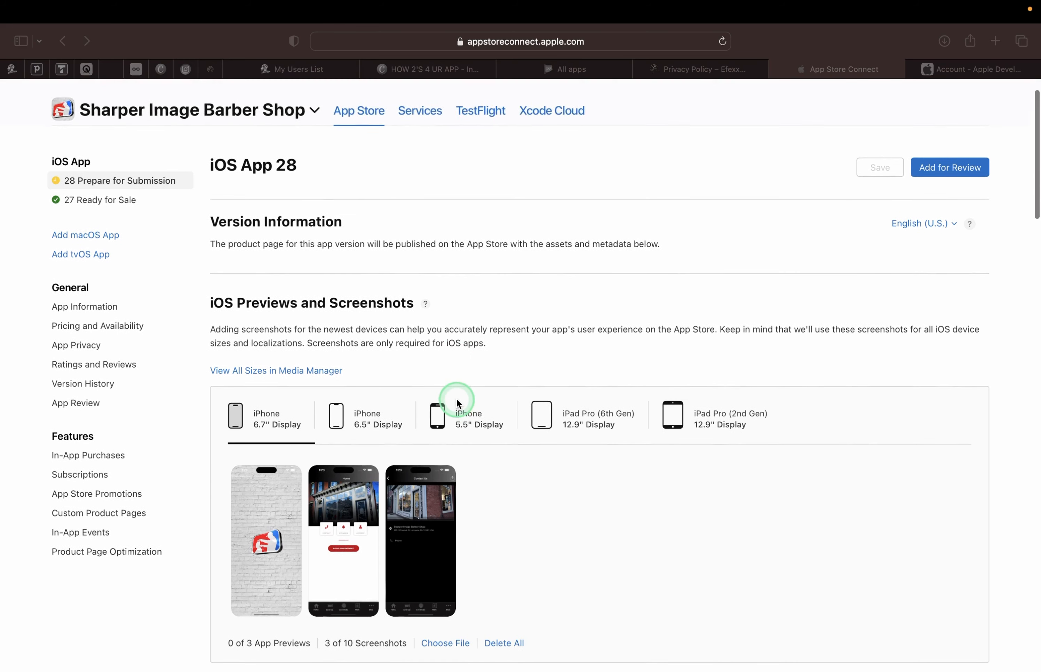
{"action": "scroll", "coordinate": [458, 402], "scroll_direction": "down", "scroll_amount": 5}
{"action": "scroll", "coordinate": [456, 400], "scroll_direction": "down", "scroll_amount": 2}
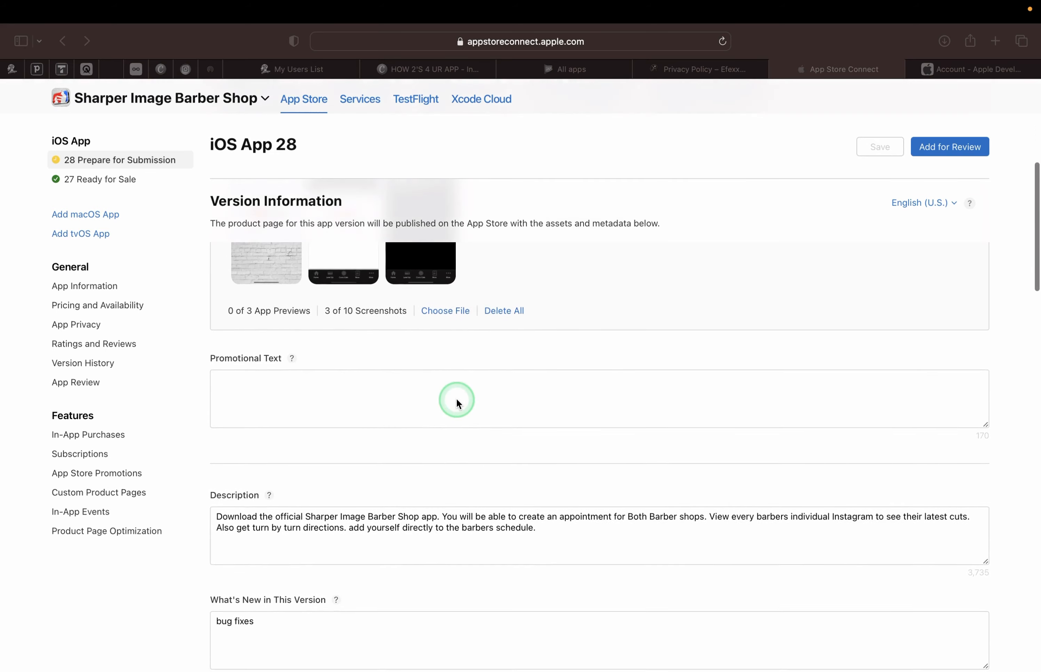
{"action": "scroll", "coordinate": [455, 400], "scroll_direction": "up", "scroll_amount": 10}
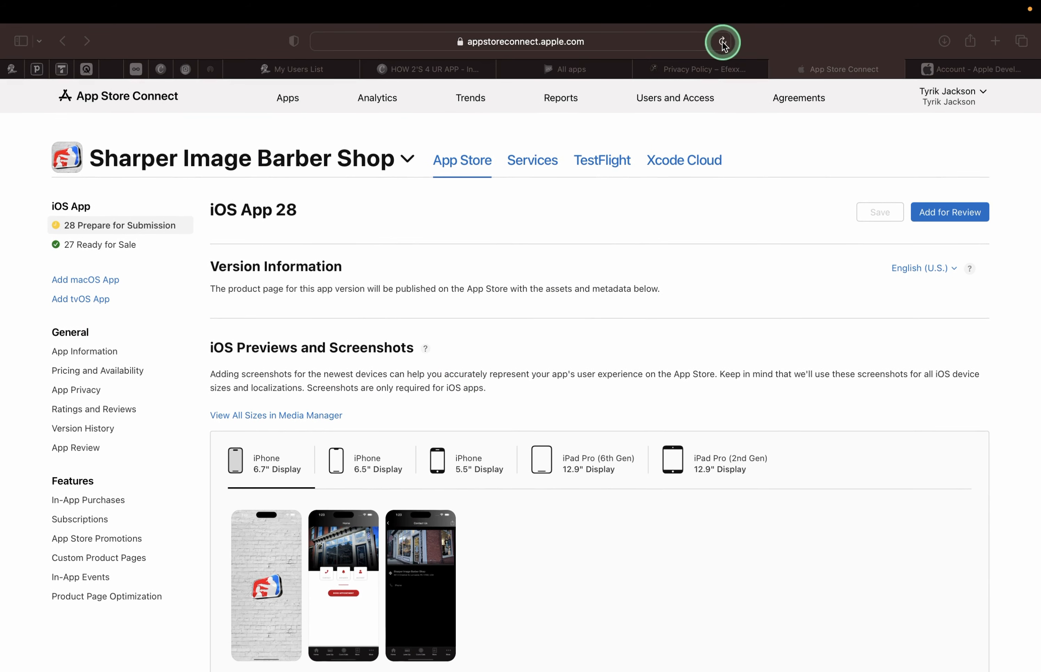
Reload the page to confirm the screenshots saved and locate the Build section.
{"action": "left_click", "coordinate": [720, 41]}
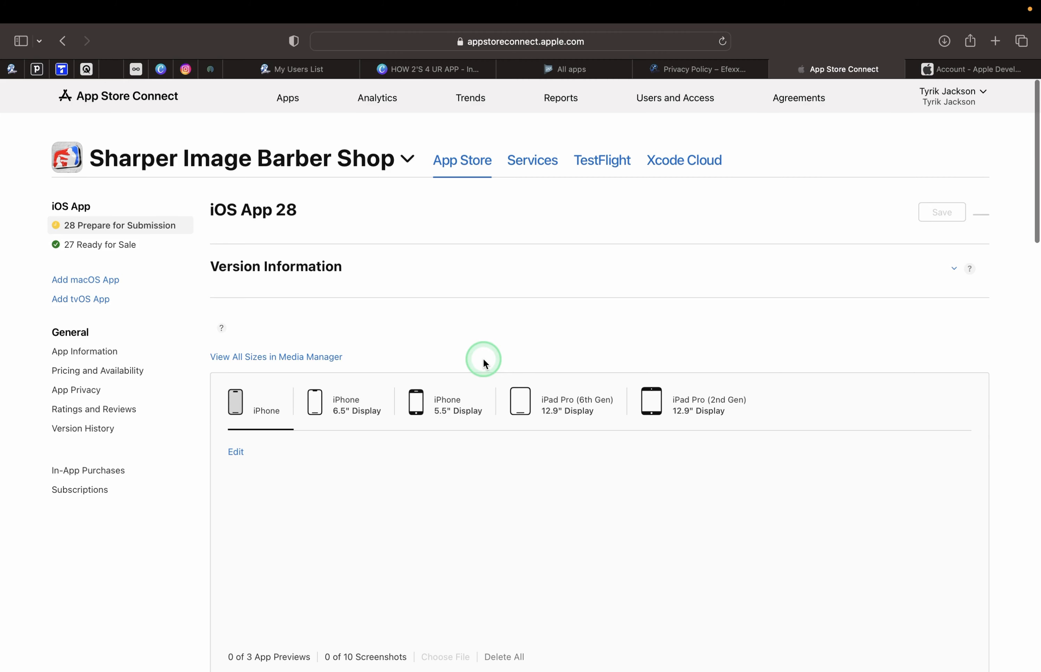
{"action": "scroll", "coordinate": [483, 359], "scroll_direction": "down", "scroll_amount": 15}
{"action": "scroll", "coordinate": [483, 359], "scroll_direction": "down", "scroll_amount": 8}
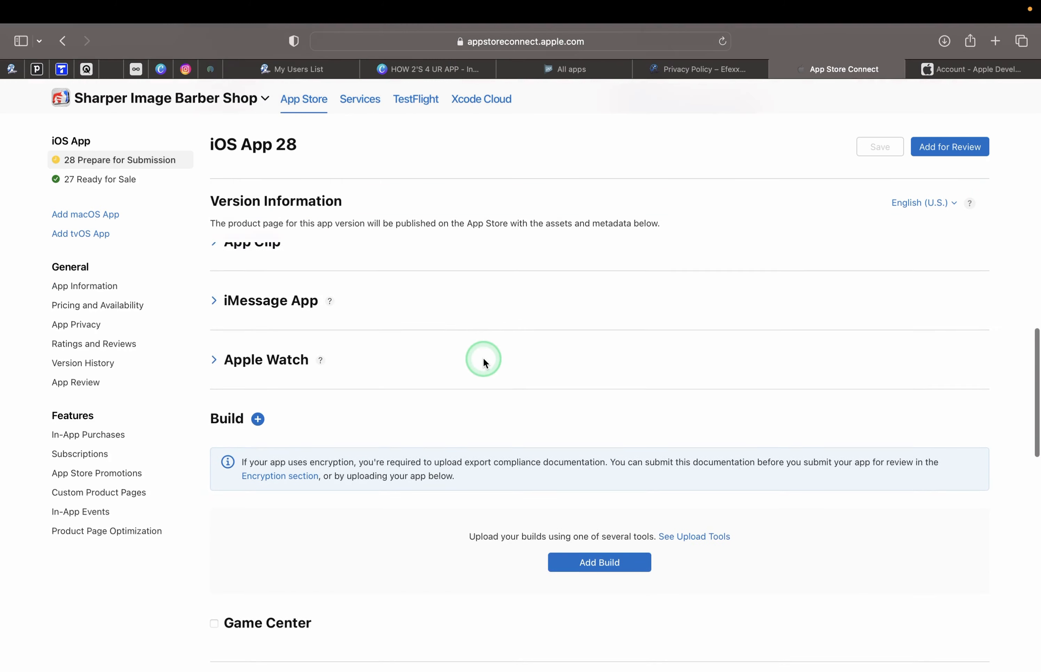
{"action": "left_click_drag", "start_coordinate": [212, 371], "coordinate": [257, 382]}
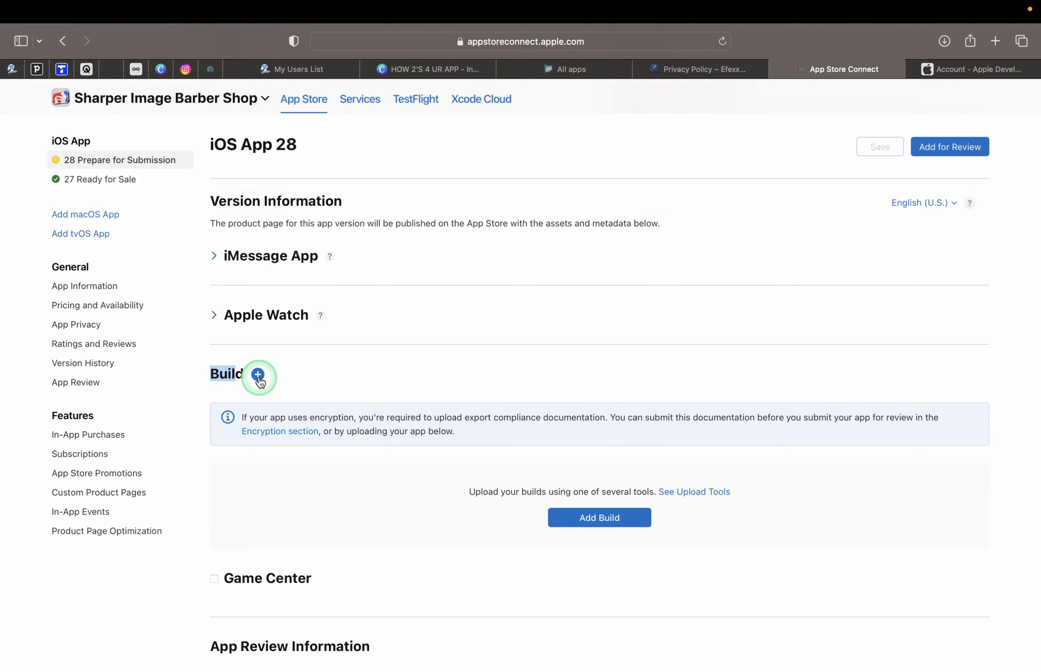
{"action": "scroll", "coordinate": [488, 442], "scroll_direction": "down", "scroll_amount": 5}
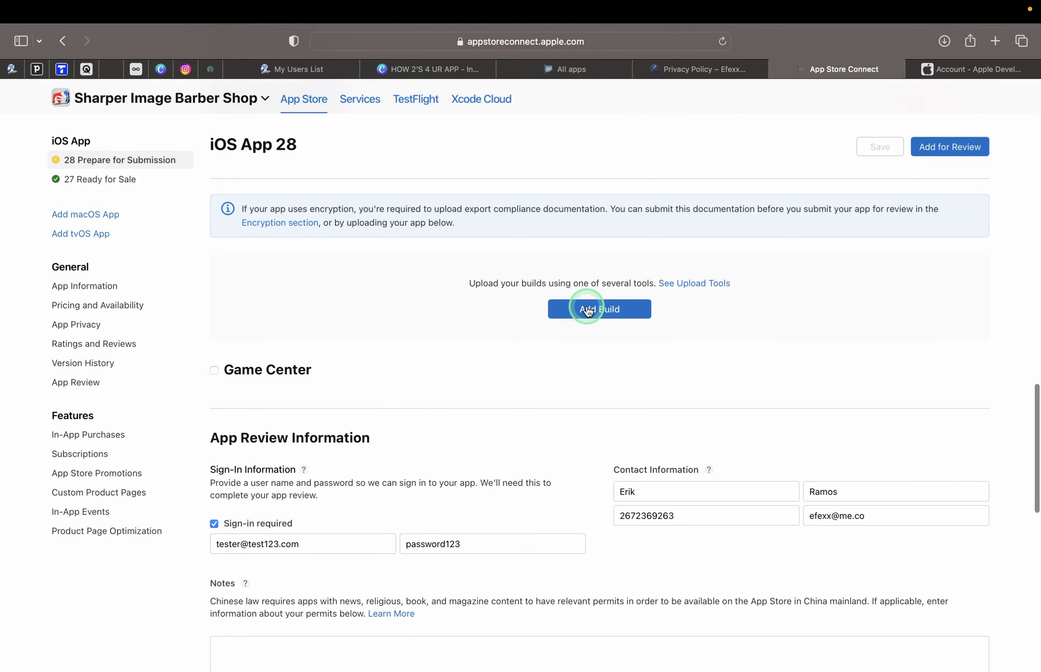
Attach build 28.21 to iOS App 28.
{"action": "left_click", "coordinate": [588, 310]}
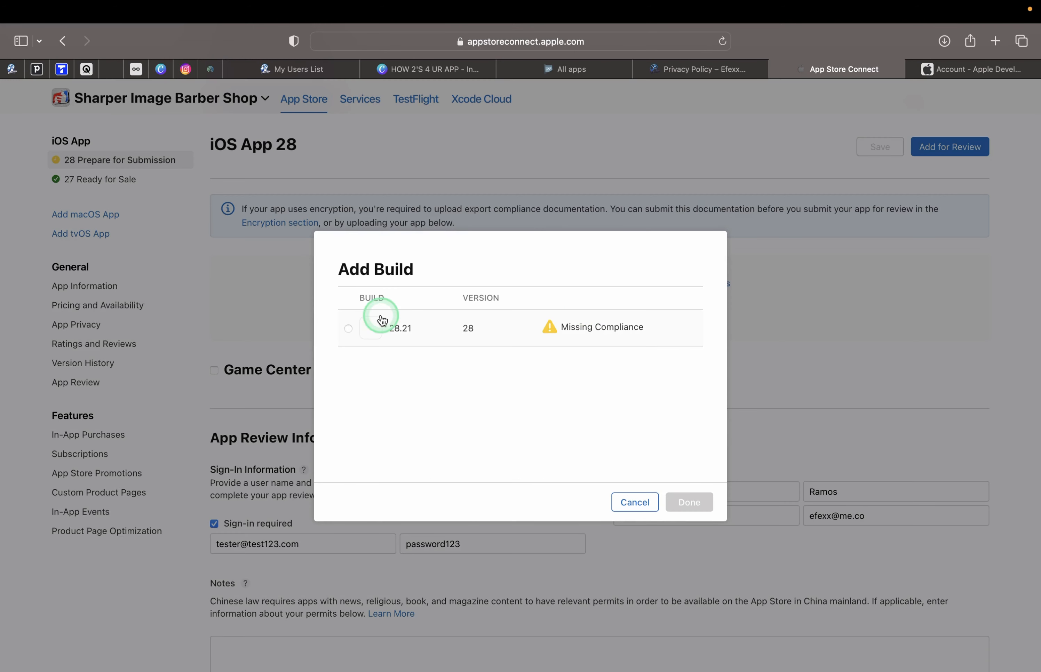
{"action": "left_click", "coordinate": [349, 329]}
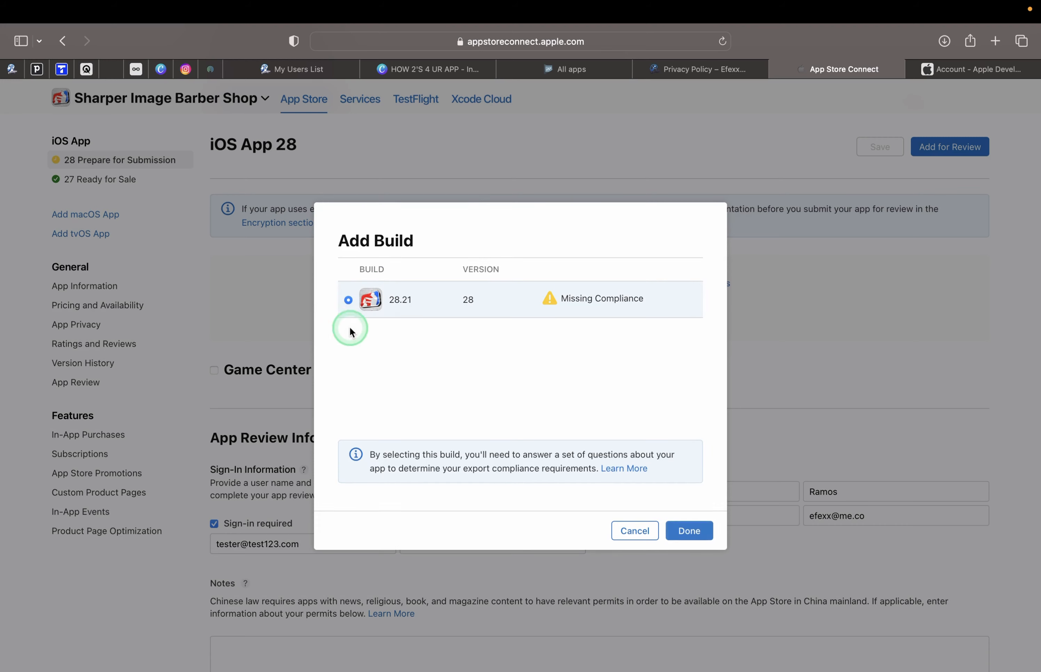
{"action": "left_click", "coordinate": [685, 532]}
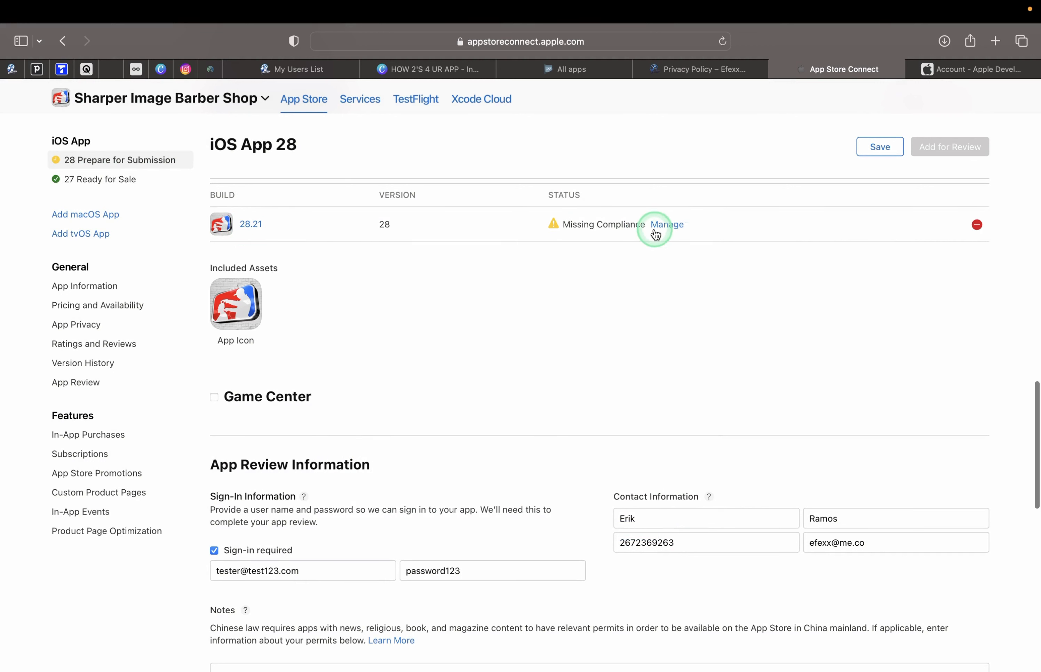
Answer build 28.21's export compliance as standard encryption, not offered in France, and save.
{"action": "left_click", "coordinate": [670, 226]}
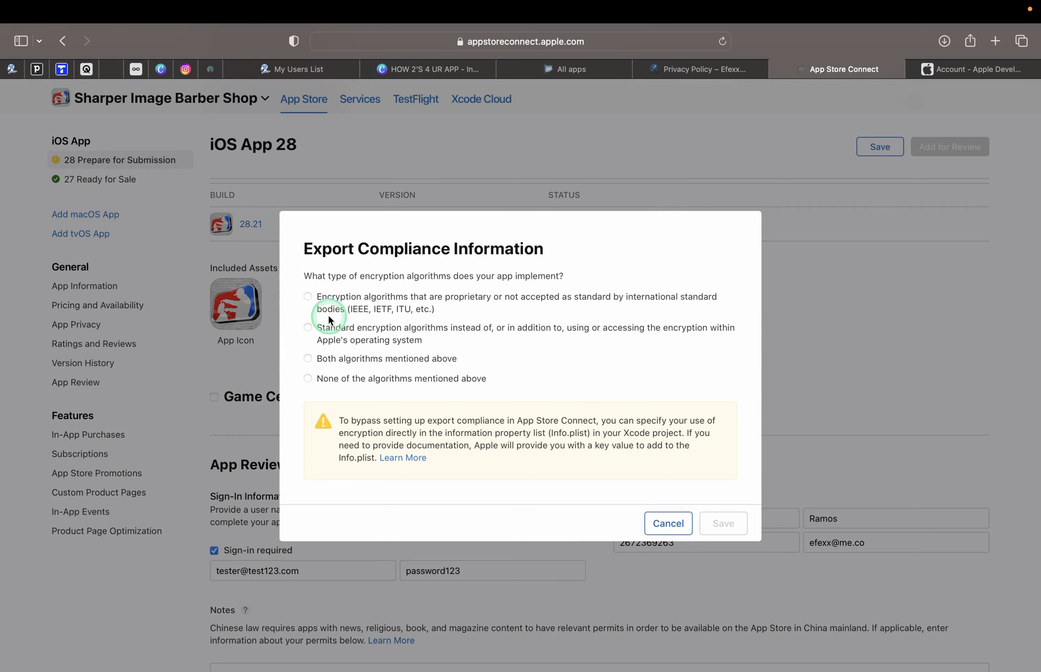
{"action": "left_click", "coordinate": [308, 328]}
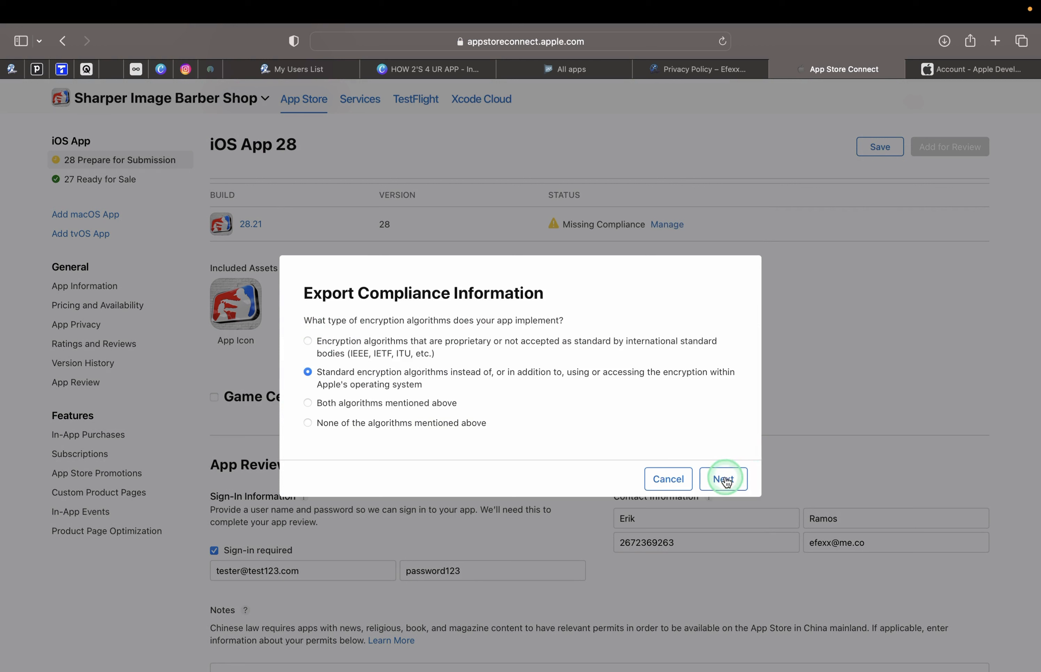
{"action": "left_click", "coordinate": [724, 479]}
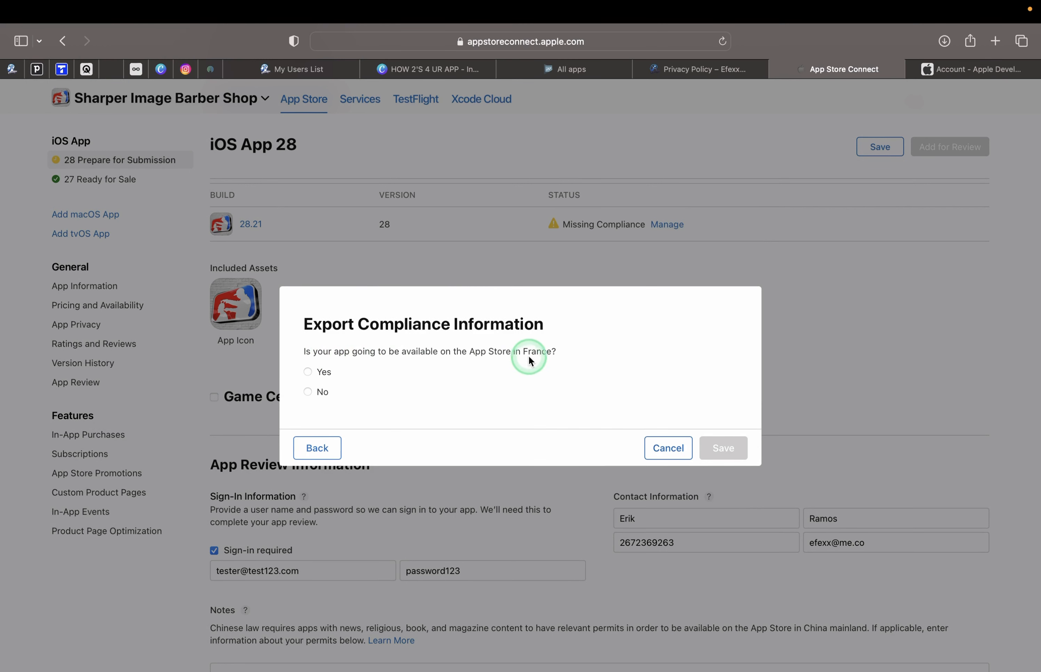
{"action": "left_click", "coordinate": [308, 393]}
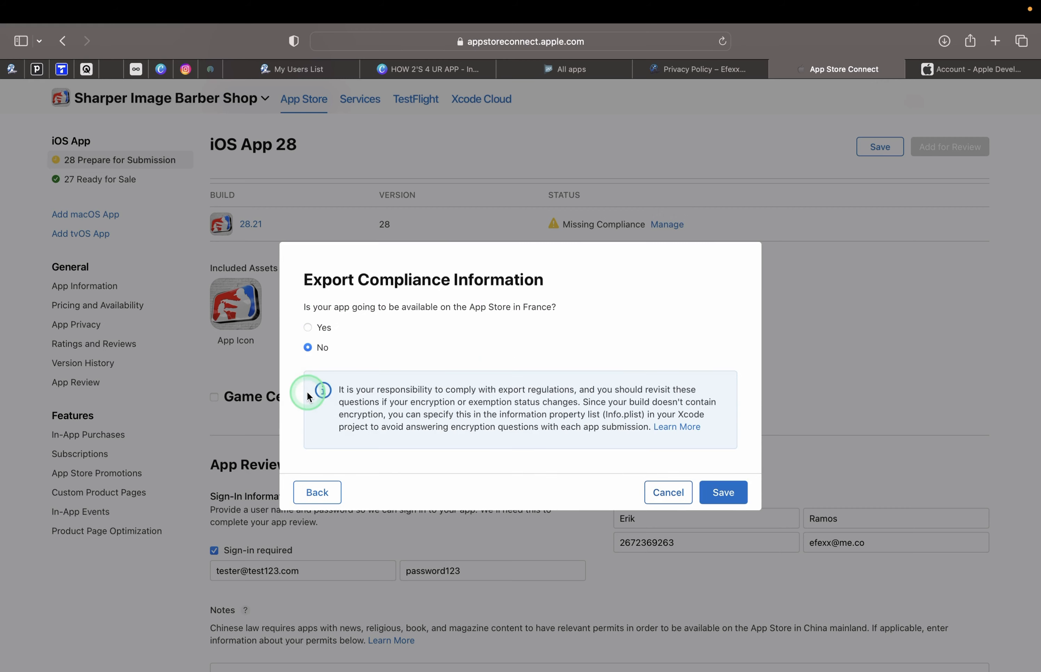
{"action": "left_click", "coordinate": [724, 493]}
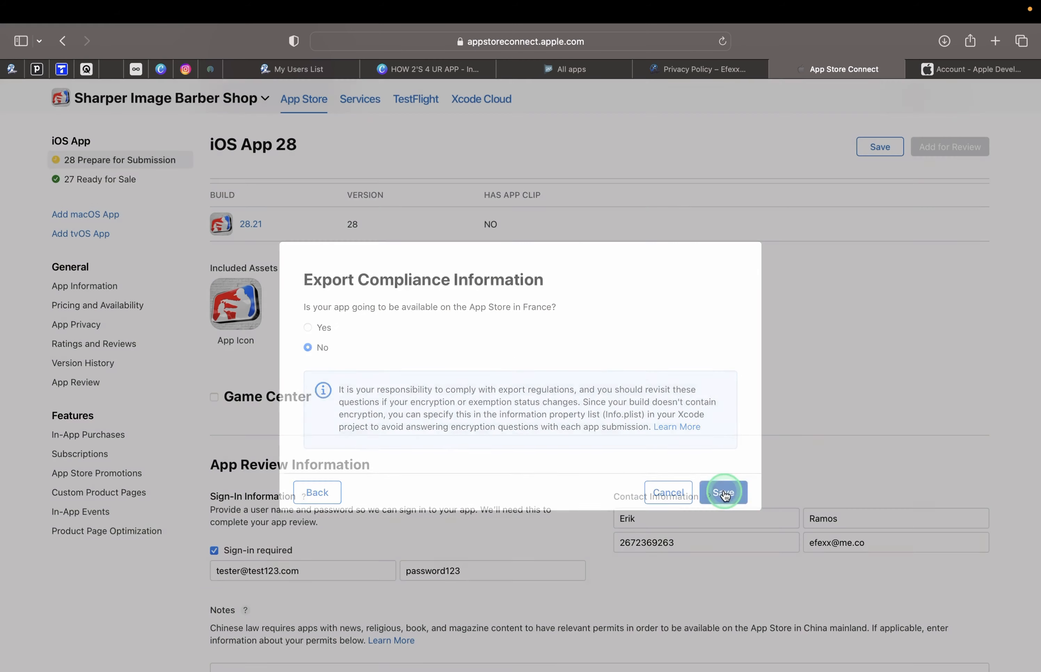
{"action": "scroll", "coordinate": [647, 359], "scroll_direction": "up", "scroll_amount": 3}
Save the iOS App 28 version and add version 28 (28.21) for review.
{"action": "scroll", "coordinate": [647, 359], "scroll_direction": "up", "scroll_amount": 5}
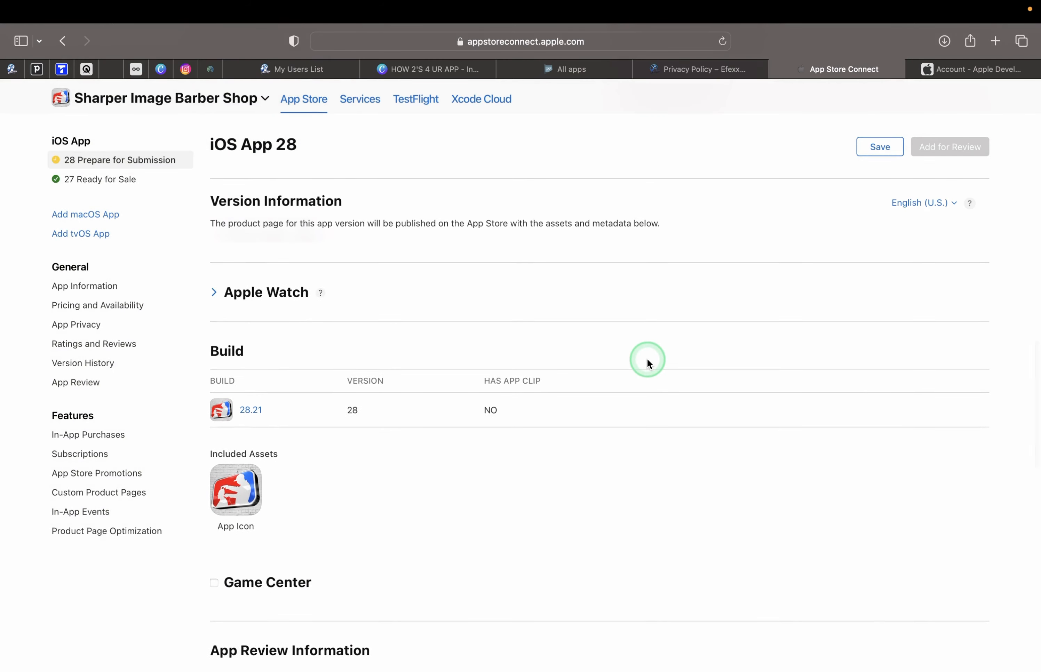
{"action": "scroll", "coordinate": [646, 358], "scroll_direction": "up", "scroll_amount": 10}
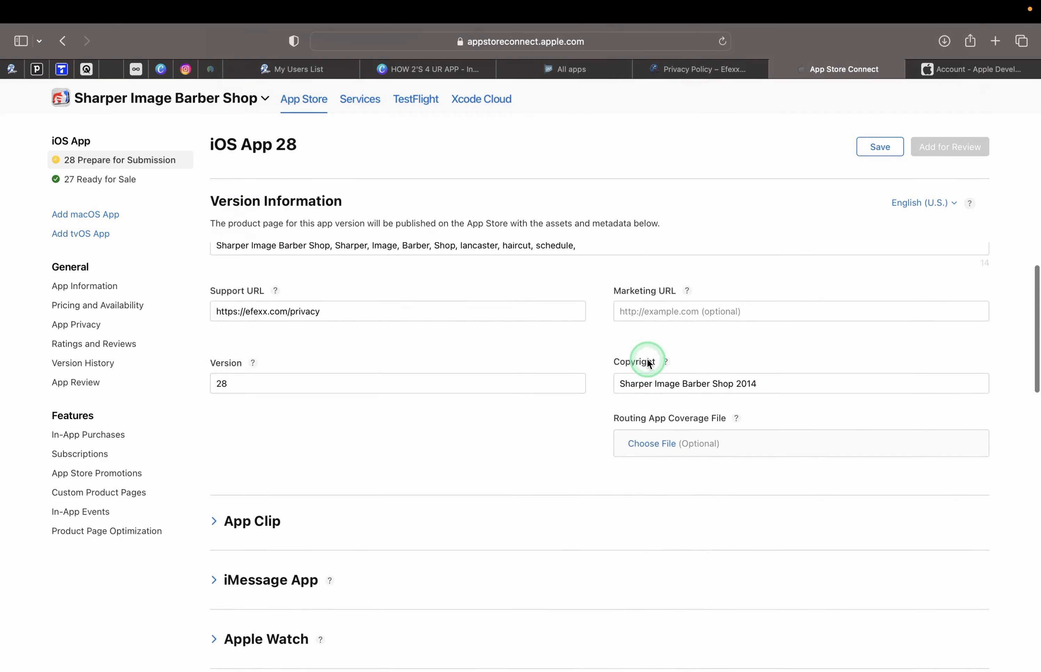
{"action": "scroll", "coordinate": [531, 348], "scroll_direction": "down", "scroll_amount": 2}
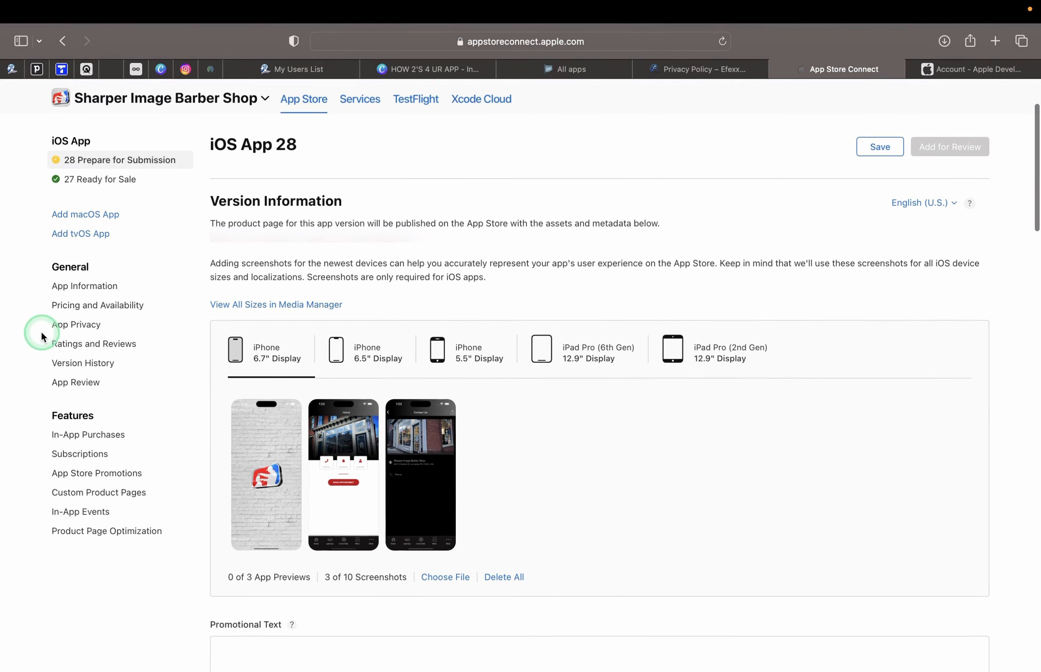
{"action": "mouse_move", "coordinate": [349, 502]}
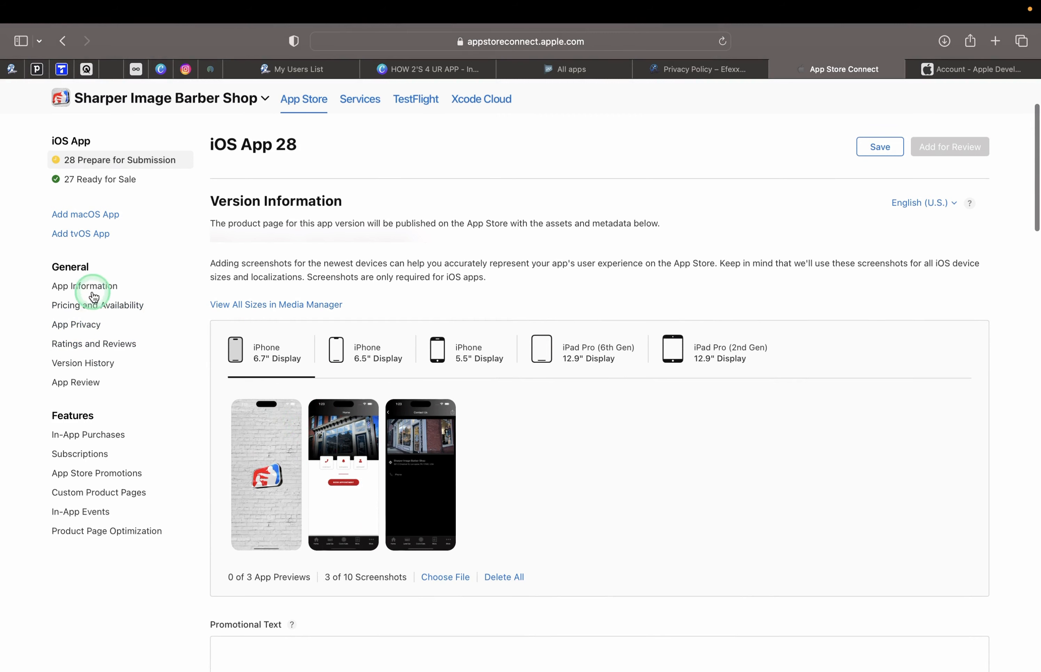
{"action": "scroll", "coordinate": [357, 541], "scroll_direction": "down", "scroll_amount": 20}
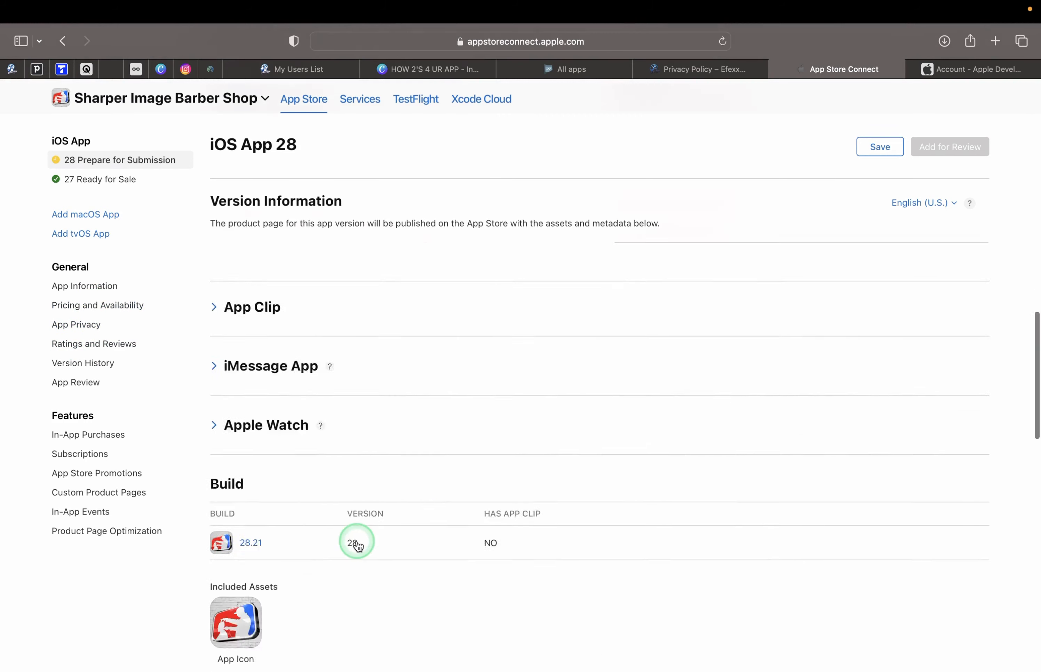
{"action": "scroll", "coordinate": [353, 539], "scroll_direction": "up", "scroll_amount": 5}
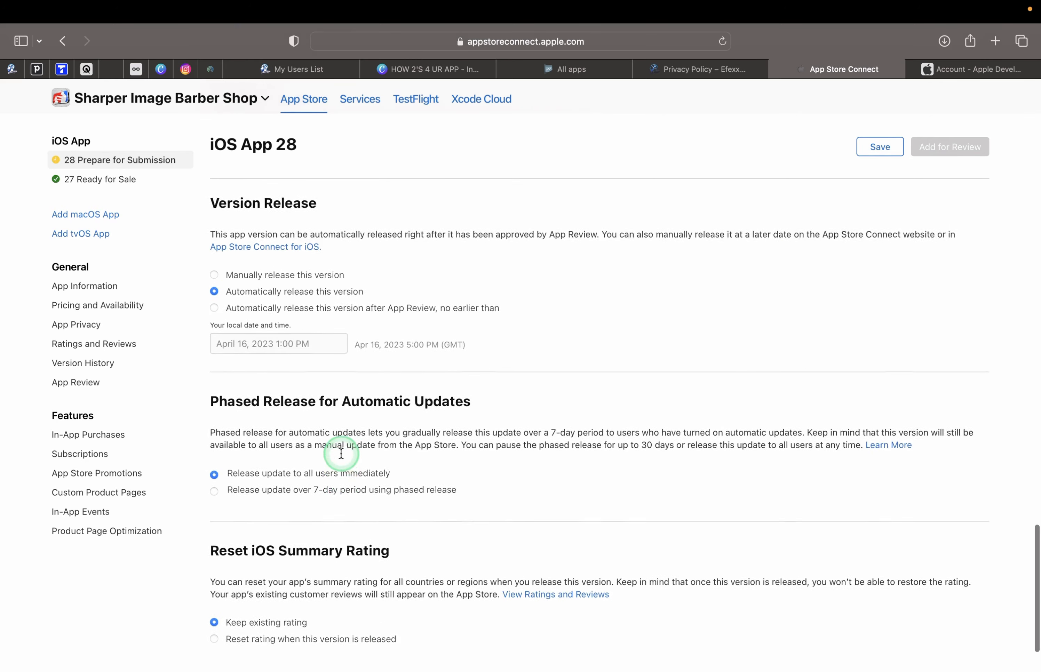
{"action": "scroll", "coordinate": [341, 453], "scroll_direction": "up", "scroll_amount": 10}
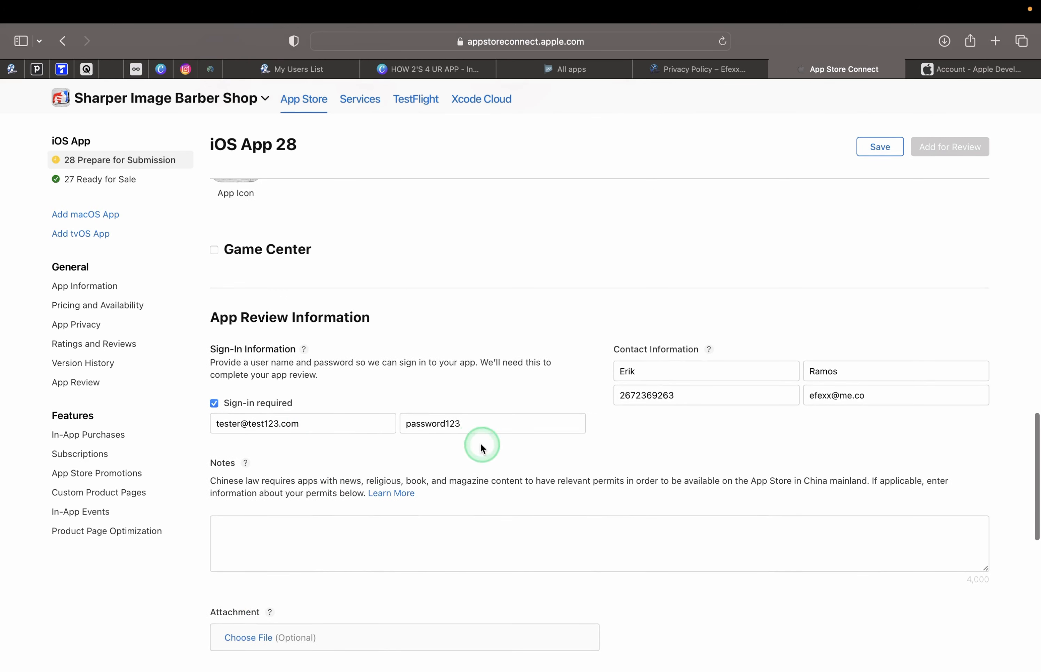
{"action": "scroll", "coordinate": [499, 431], "scroll_direction": "up", "scroll_amount": 15}
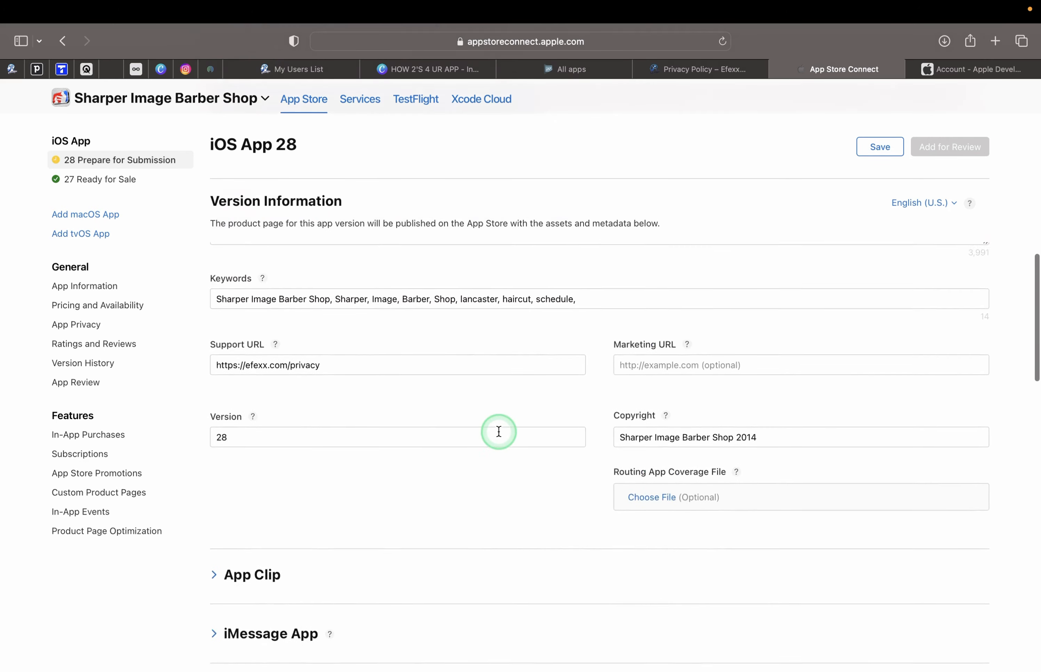
{"action": "scroll", "coordinate": [499, 431], "scroll_direction": "up", "scroll_amount": 8}
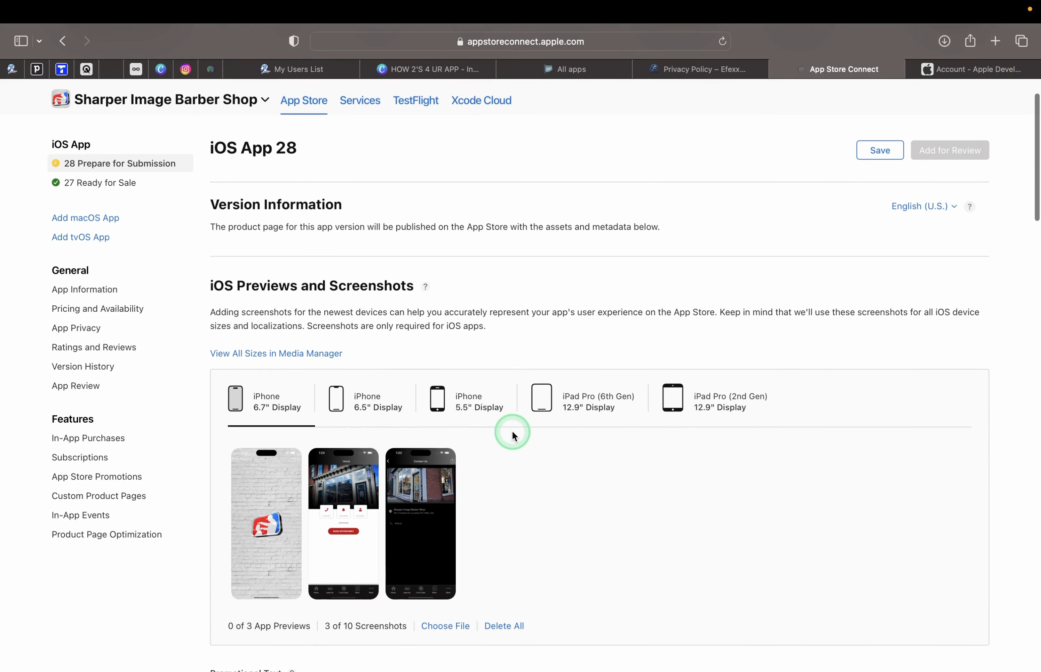
{"action": "scroll", "coordinate": [685, 306], "scroll_direction": "up", "scroll_amount": 2}
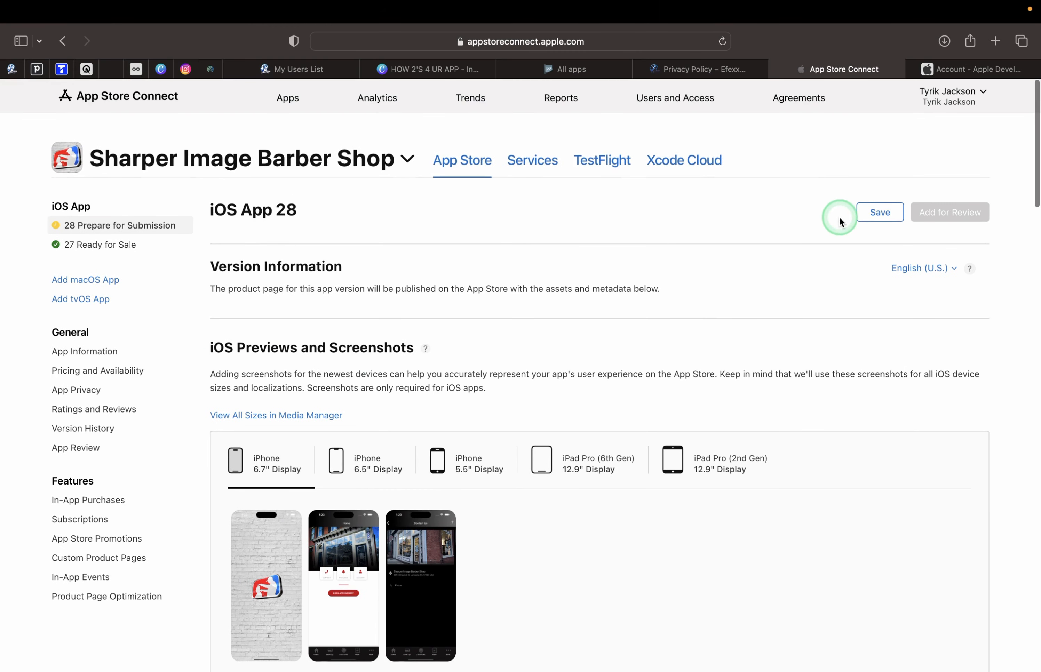
{"action": "left_click", "coordinate": [874, 214]}
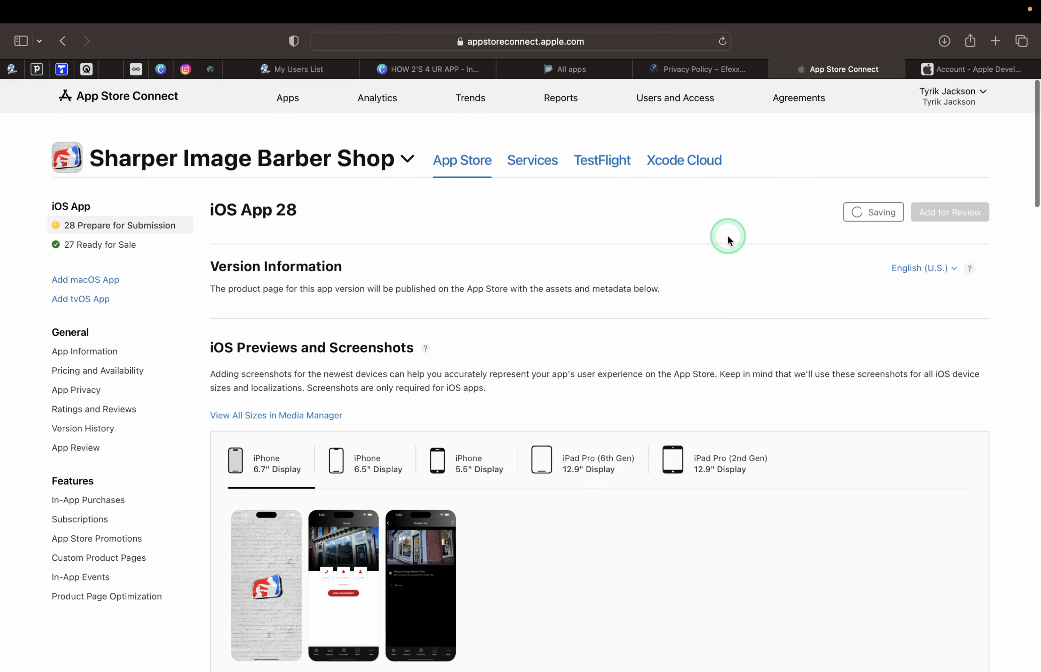
{"action": "left_click", "coordinate": [937, 213]}
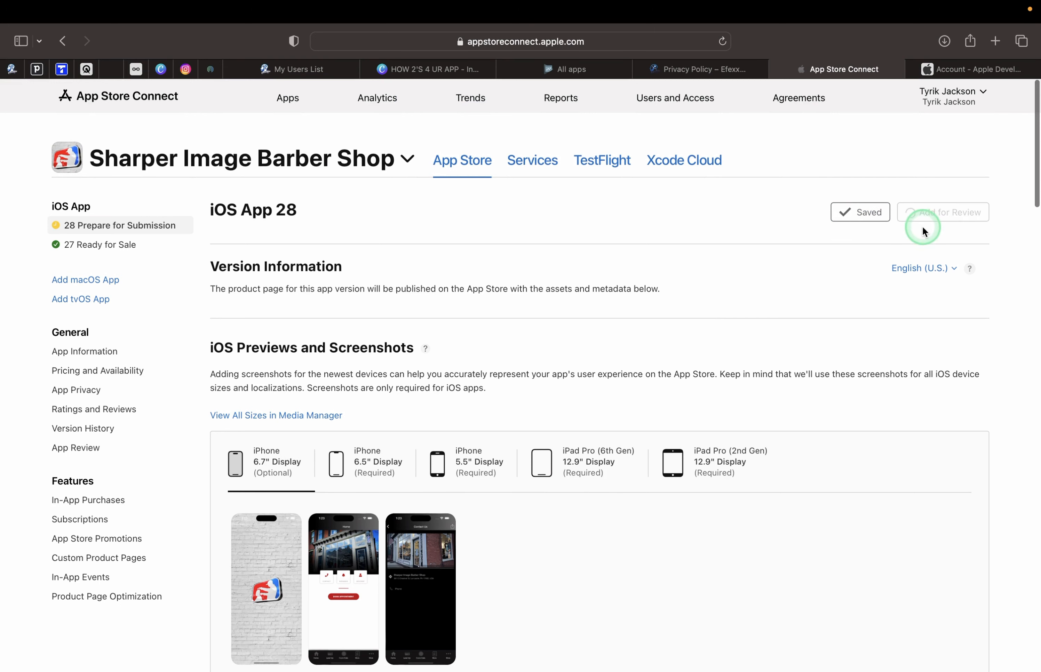
{"action": "left_click", "coordinate": [950, 214]}
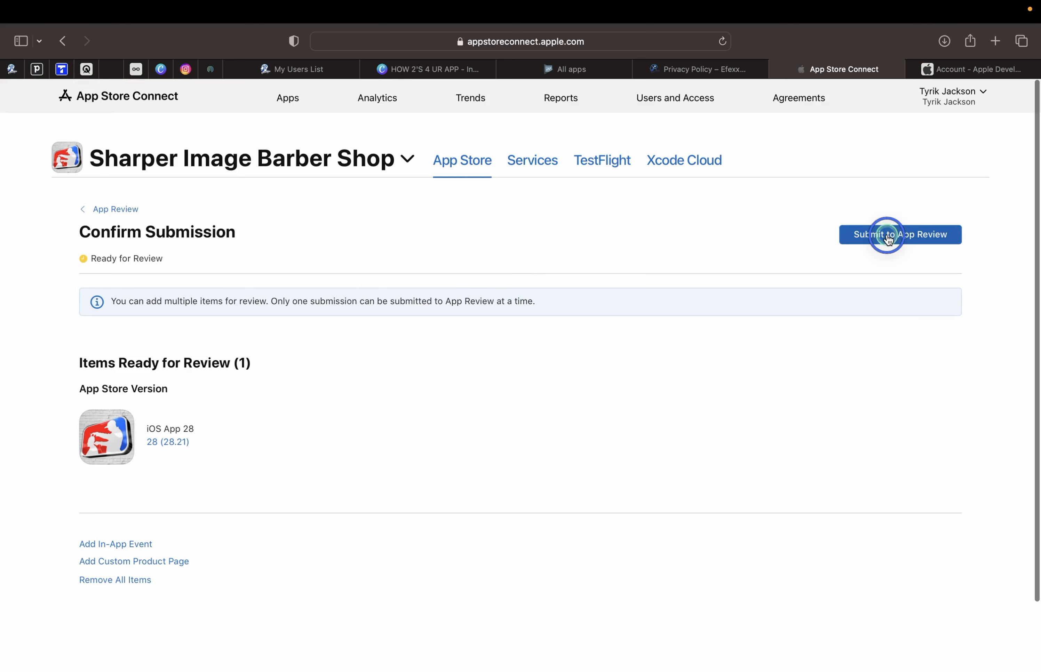
Submit version 28 (28.21) to App Review and verify its Waiting for Review status.
{"action": "left_click", "coordinate": [887, 236]}
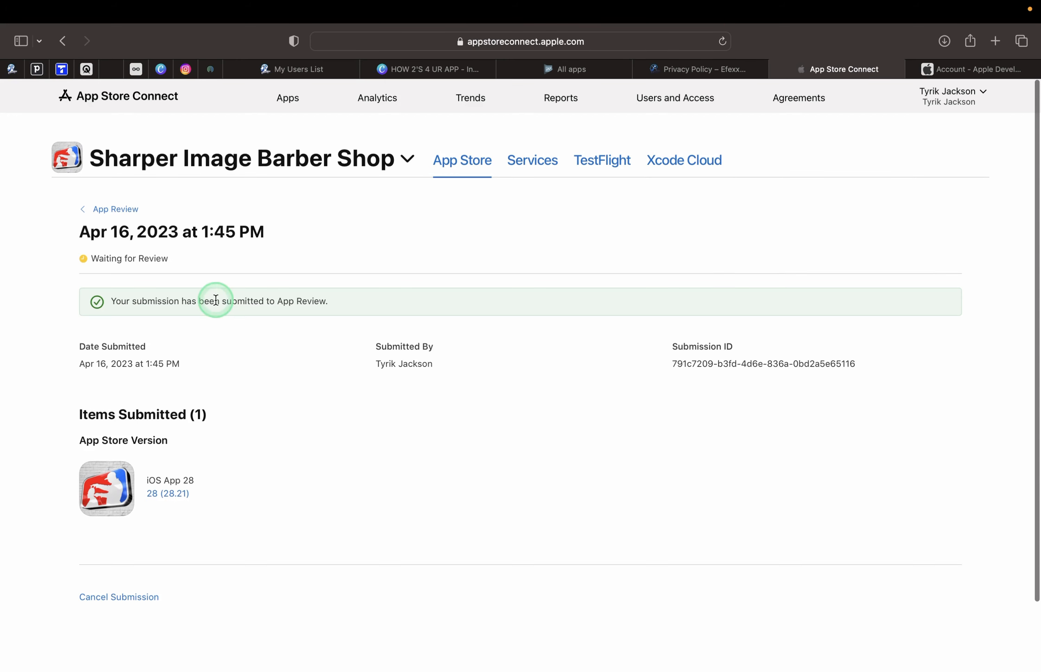
{"action": "left_click_drag", "start_coordinate": [177, 262], "coordinate": [70, 256]}
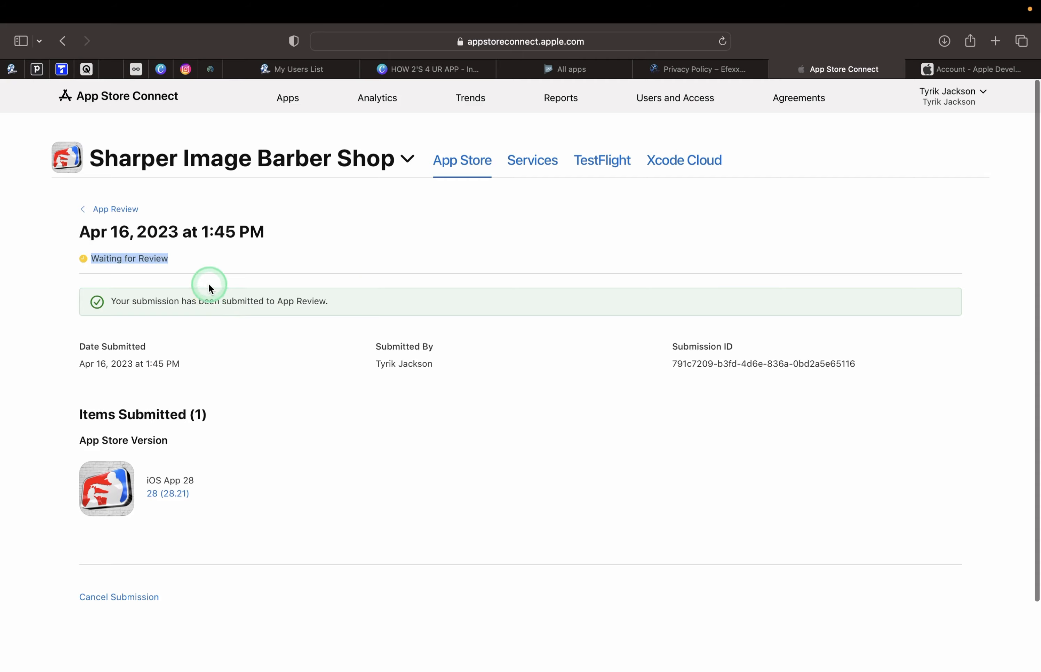
{"action": "scroll", "coordinate": [209, 285], "scroll_direction": "up", "scroll_amount": 5}
{"action": "scroll", "coordinate": [209, 285], "scroll_direction": "left", "scroll_amount": 3}
{"action": "scroll", "coordinate": [209, 285], "scroll_direction": "up", "scroll_amount": 1}
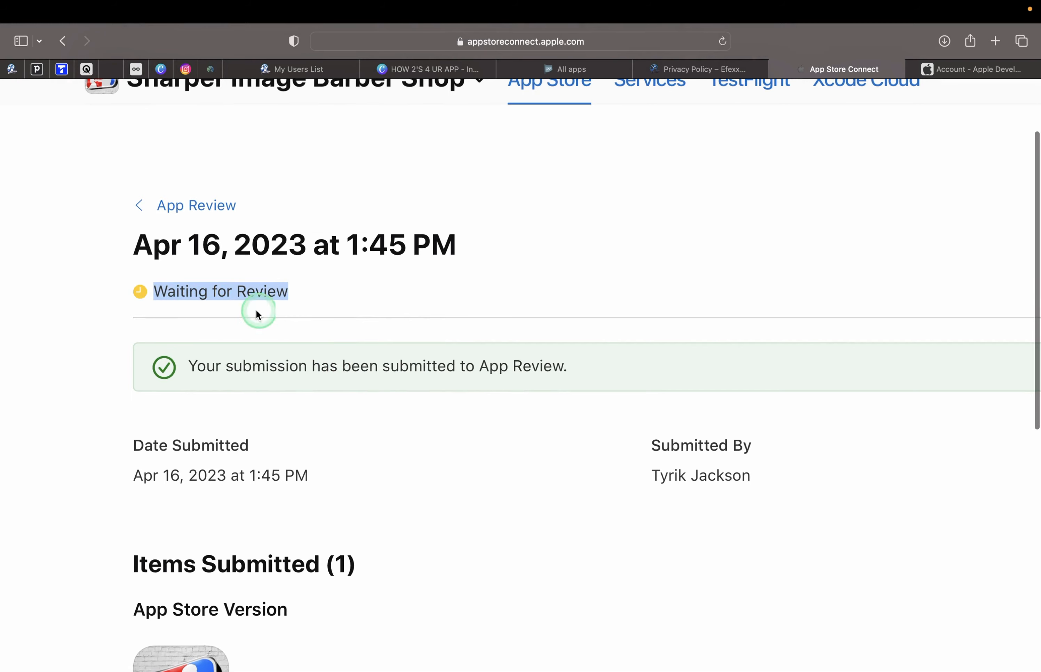
{"action": "scroll", "coordinate": [444, 369], "scroll_direction": "down", "scroll_amount": 5}
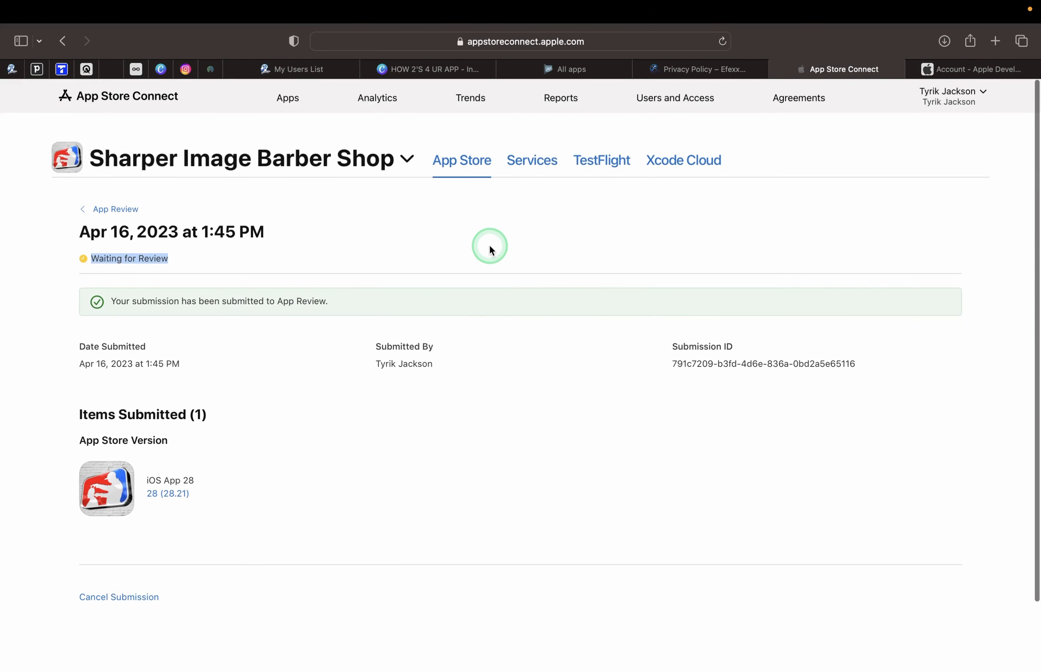